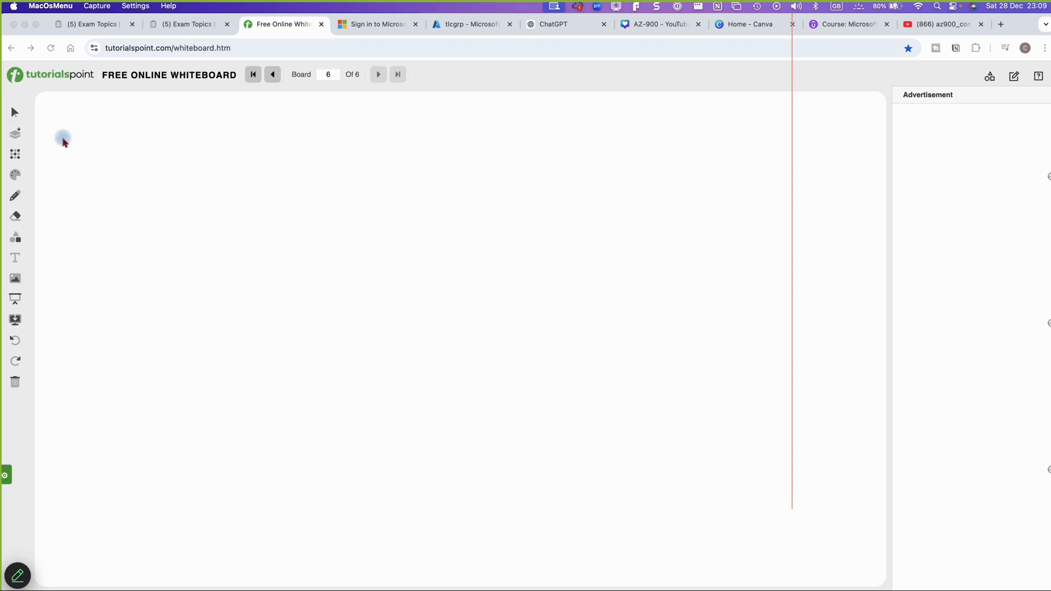
# Handwrite the heading 'AZ-900 — Networking', draw a VM box below it, and begin a boundary line
pyautogui.click(189, 141)
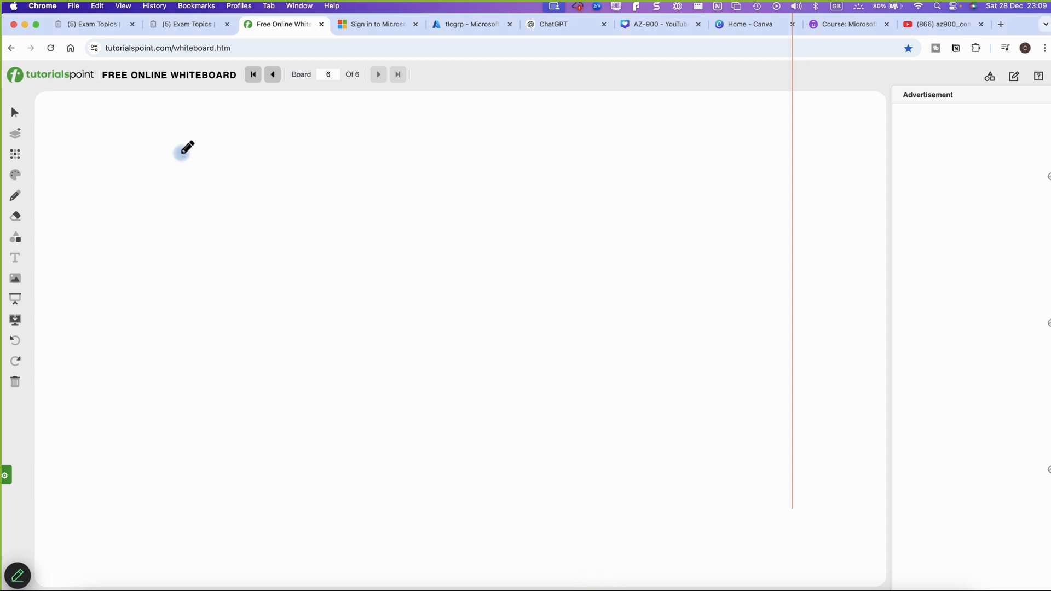
pyautogui.moveTo(178, 162); pyautogui.dragTo(269, 164)
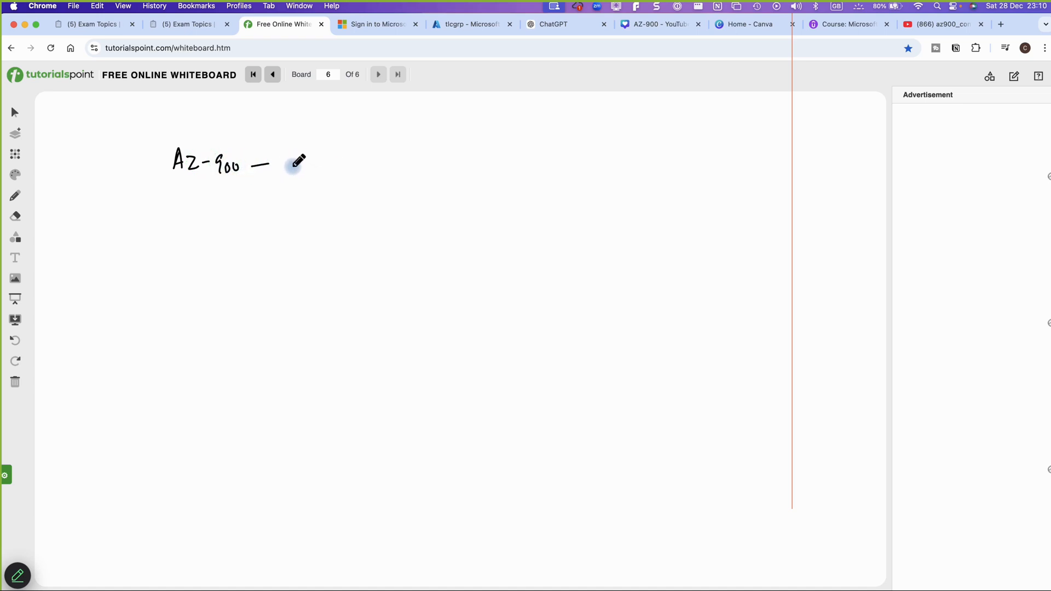
pyautogui.moveTo(292, 174)
pyautogui.mouseDown()
pyautogui.moveTo(307, 160)
pyautogui.moveTo(378, 169)
pyautogui.moveTo(401, 183)
pyautogui.mouseUp()
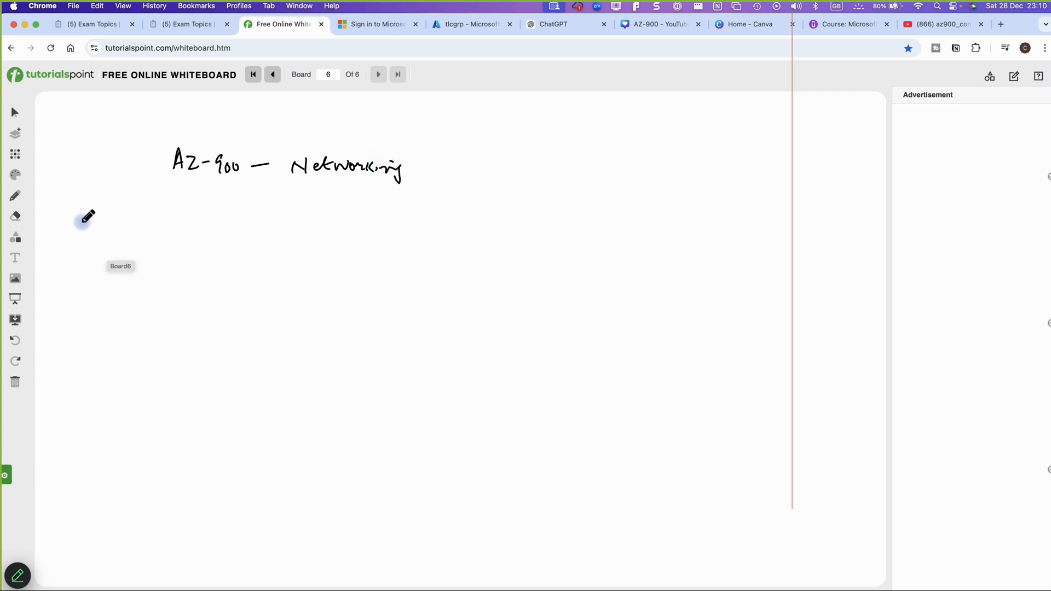
pyautogui.moveTo(82, 215)
pyautogui.mouseDown()
pyautogui.moveTo(85, 248)
pyautogui.moveTo(128, 239)
pyautogui.moveTo(86, 253)
pyautogui.moveTo(99, 232)
pyautogui.moveTo(116, 241)
pyautogui.mouseUp()
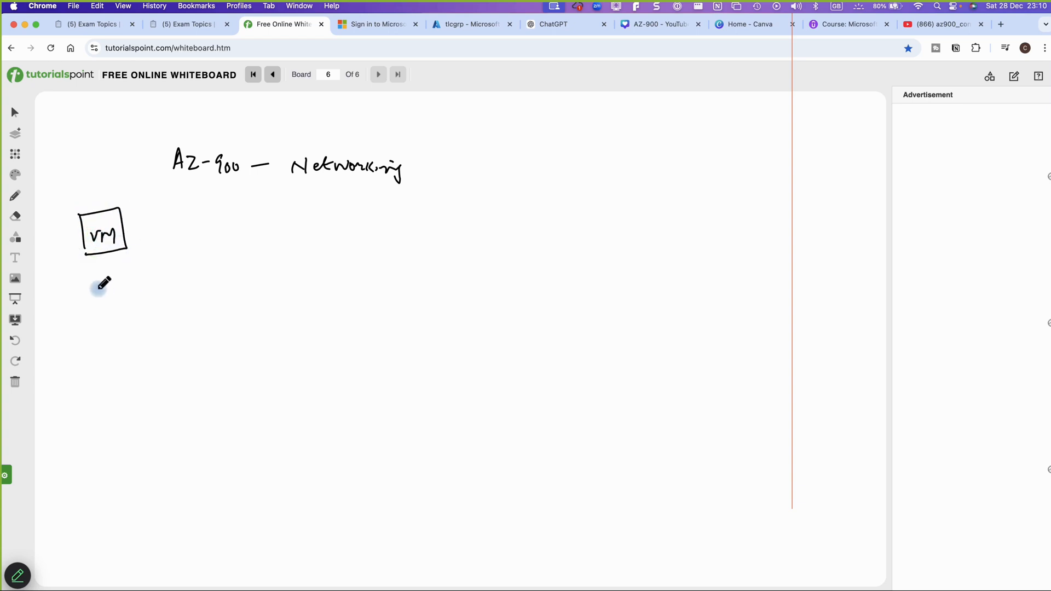
pyautogui.moveTo(67, 193); pyautogui.dragTo(84, 293)
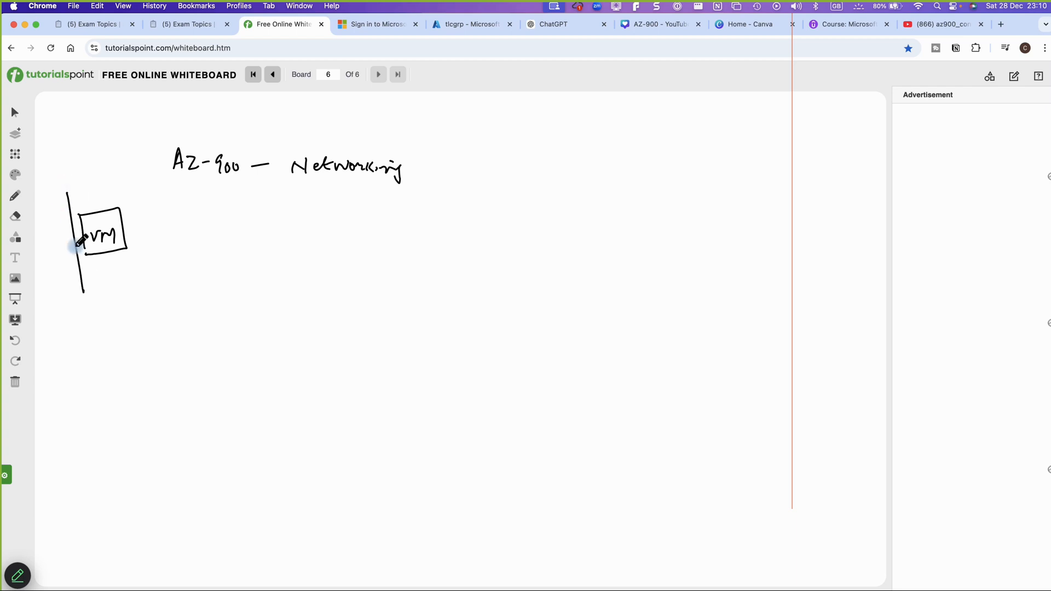
# Draw a large box labelled VNET around the VM box and add a second box beside it
pyautogui.moveTo(62, 190)
pyautogui.mouseDown()
pyautogui.moveTo(161, 172)
pyautogui.moveTo(228, 182)
pyautogui.moveTo(247, 270)
pyautogui.moveTo(82, 297)
pyautogui.mouseUp()
pyautogui.moveTo(80, 172); pyautogui.dragTo(125, 176)
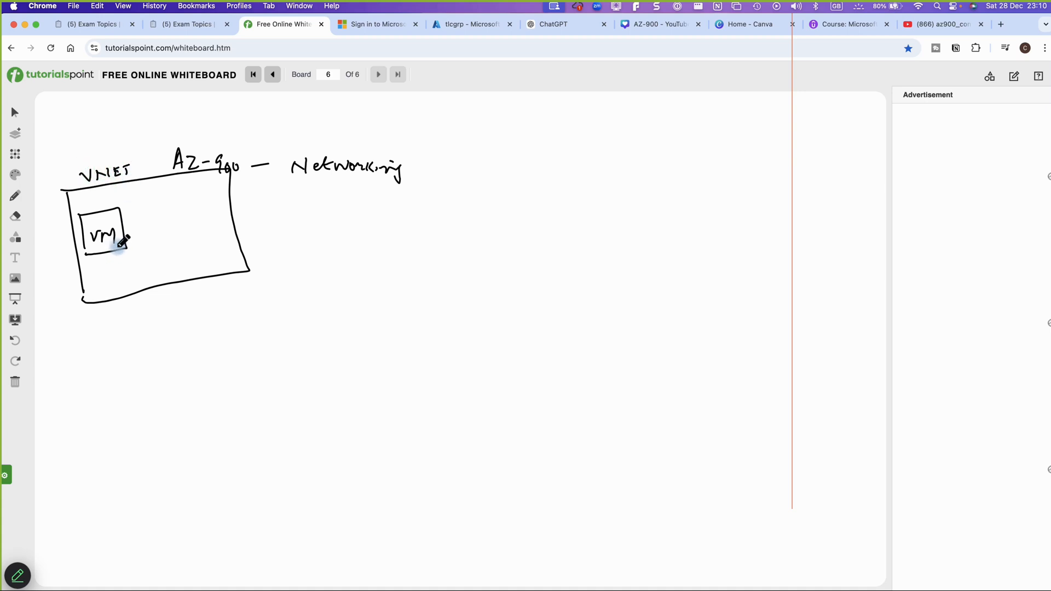
pyautogui.moveTo(115, 232); pyautogui.dragTo(122, 241)
pyautogui.moveTo(161, 205); pyautogui.dragTo(171, 249)
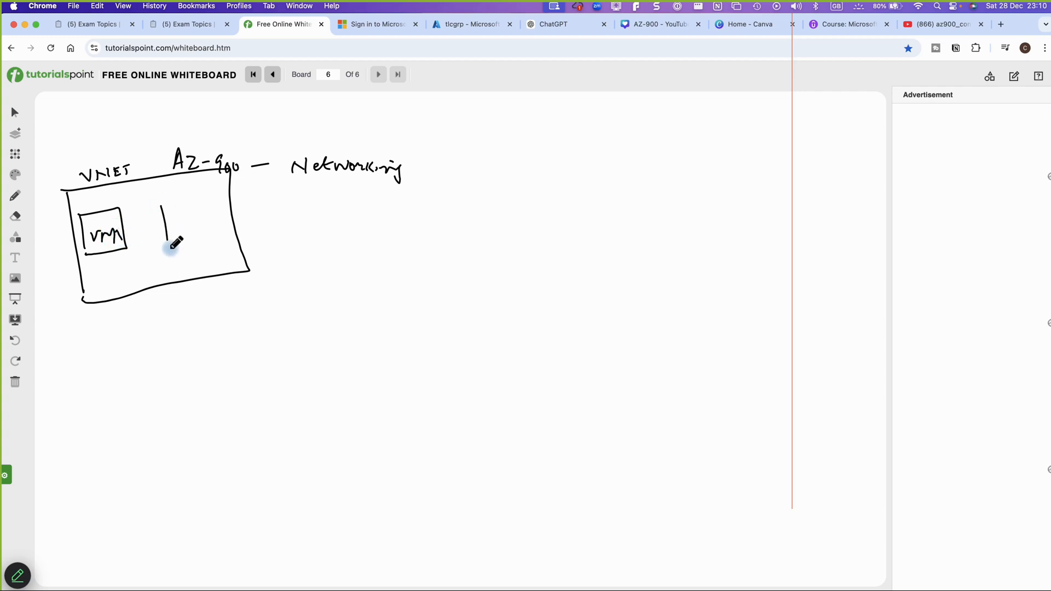
pyautogui.moveTo(160, 207)
pyautogui.mouseDown()
pyautogui.moveTo(202, 204)
pyautogui.moveTo(204, 241)
pyautogui.moveTo(167, 250)
pyautogui.moveTo(176, 237)
pyautogui.moveTo(204, 240)
pyautogui.mouseUp()
# Label the second box VM2 and start a '- creating' note about the VNet below
pyautogui.moveTo(82, 339)
pyautogui.mouseDown()
pyautogui.moveTo(181, 327)
pyautogui.moveTo(174, 316)
pyautogui.moveTo(286, 335)
pyautogui.moveTo(381, 318)
pyautogui.mouseUp()
pyautogui.moveTo(385, 319); pyautogui.dragTo(395, 329)
pyautogui.moveTo(399, 322); pyautogui.dragTo(403, 331)
pyautogui.moveTo(408, 326); pyautogui.dragTo(449, 330)
# Write Kash-vnet as the network, add a kashvm02 line below with ditto marks, and begin a new bullet
pyautogui.moveTo(463, 315); pyautogui.dragTo(540, 328)
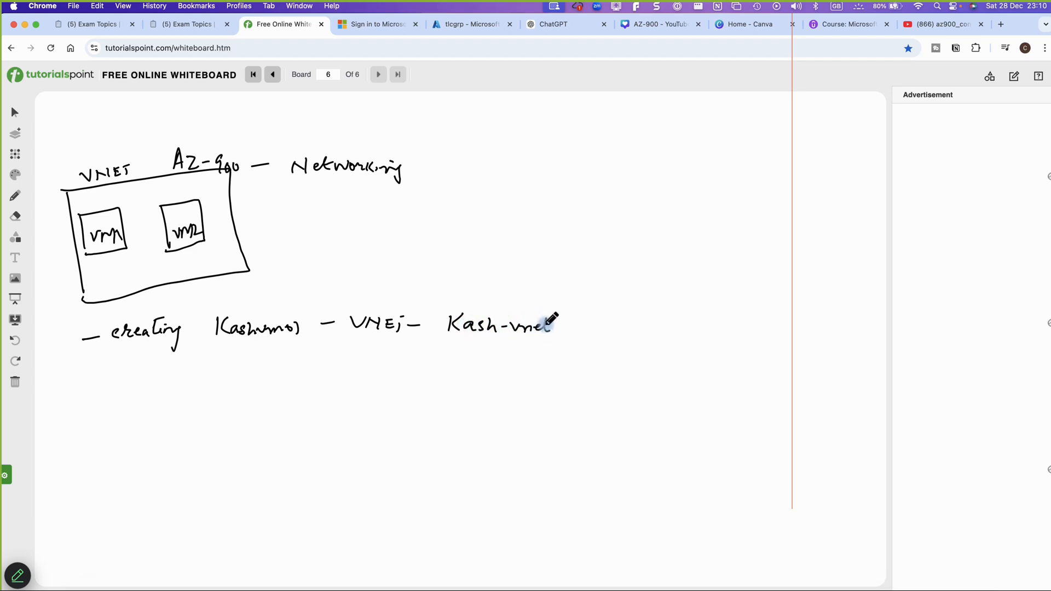
pyautogui.moveTo(91, 387); pyautogui.dragTo(111, 383)
pyautogui.moveTo(222, 357)
pyautogui.mouseDown()
pyautogui.moveTo(221, 378)
pyautogui.moveTo(390, 376)
pyautogui.mouseUp()
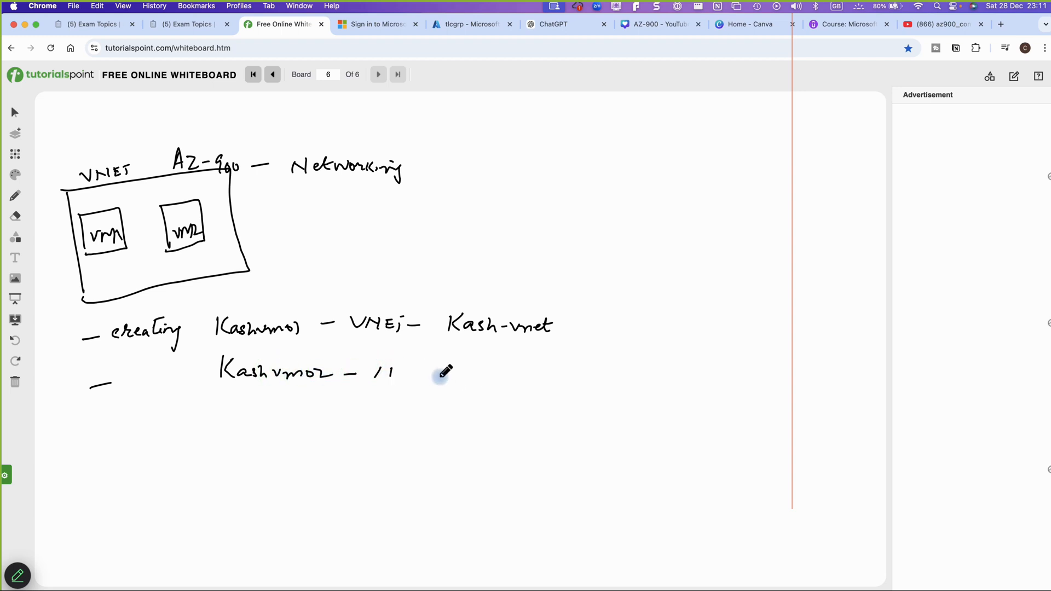
pyautogui.moveTo(461, 369); pyautogui.dragTo(461, 375)
pyautogui.moveTo(487, 368); pyautogui.dragTo(484, 376)
pyautogui.moveTo(71, 431); pyautogui.dragTo(82, 430)
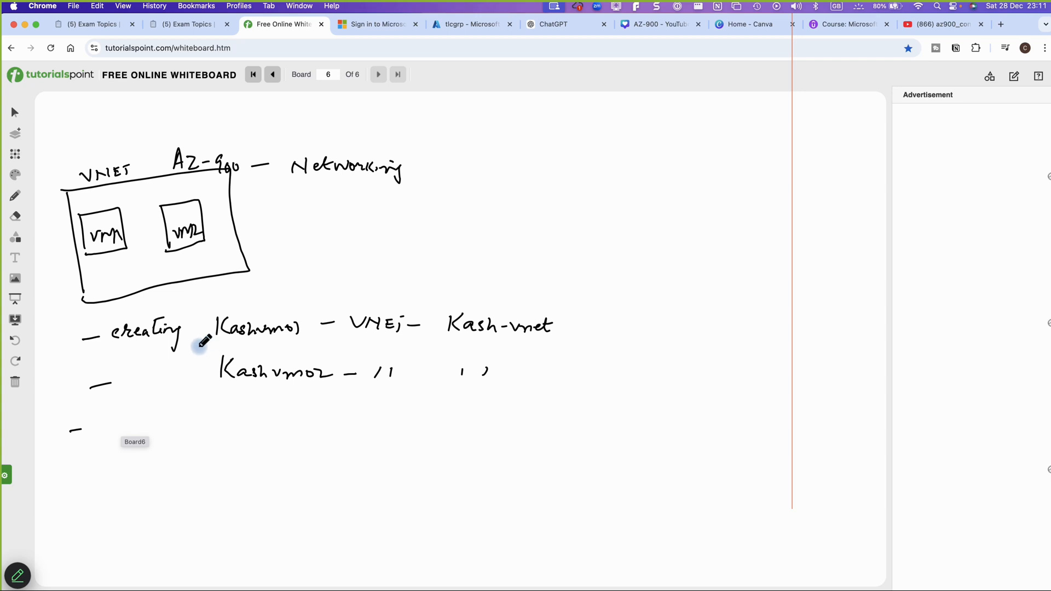
# Bracket both VM lines with a brace labelled Linux and write '- Log onto kashvm01 & kashvm02'
pyautogui.moveTo(200, 337)
pyautogui.mouseDown()
pyautogui.moveTo(197, 349)
pyautogui.moveTo(211, 344)
pyautogui.mouseUp()
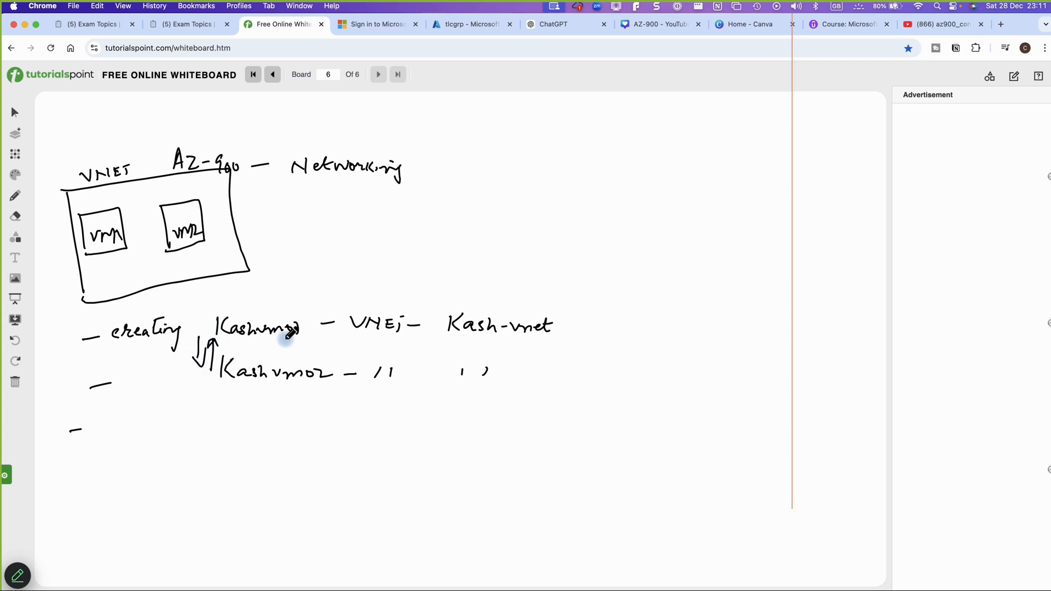
pyautogui.moveTo(571, 310)
pyautogui.mouseDown()
pyautogui.moveTo(568, 368)
pyautogui.moveTo(549, 390)
pyautogui.mouseUp()
pyautogui.moveTo(582, 345)
pyautogui.mouseDown()
pyautogui.moveTo(584, 354)
pyautogui.moveTo(601, 342)
pyautogui.moveTo(625, 366)
pyautogui.mouseUp()
pyautogui.moveTo(626, 356); pyautogui.dragTo(634, 368)
pyautogui.moveTo(634, 355); pyautogui.dragTo(623, 369)
pyautogui.moveTo(121, 416)
pyautogui.mouseDown()
pyautogui.moveTo(143, 430)
pyautogui.moveTo(272, 436)
pyautogui.moveTo(299, 425)
pyautogui.moveTo(356, 437)
pyautogui.mouseUp()
pyautogui.moveTo(364, 424)
pyautogui.mouseDown()
pyautogui.moveTo(364, 439)
pyautogui.moveTo(413, 429)
pyautogui.moveTo(412, 441)
pyautogui.moveTo(498, 430)
pyautogui.moveTo(559, 438)
pyautogui.mouseUp()
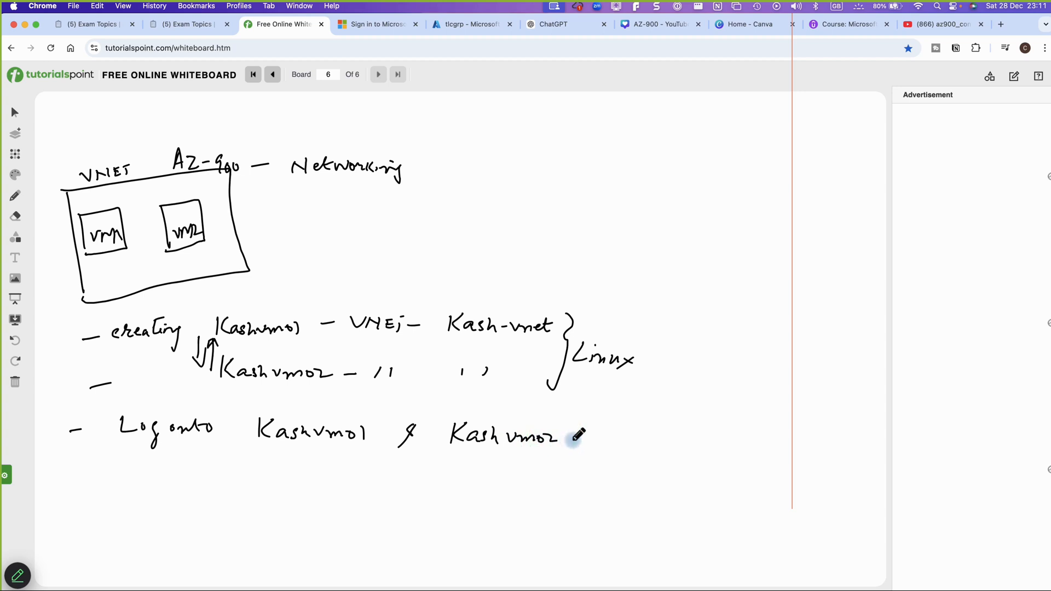
# Add 'ssh 22' beside the log-on line, start a new bullet, and underline kashvm01
pyautogui.moveTo(585, 438); pyautogui.dragTo(645, 444)
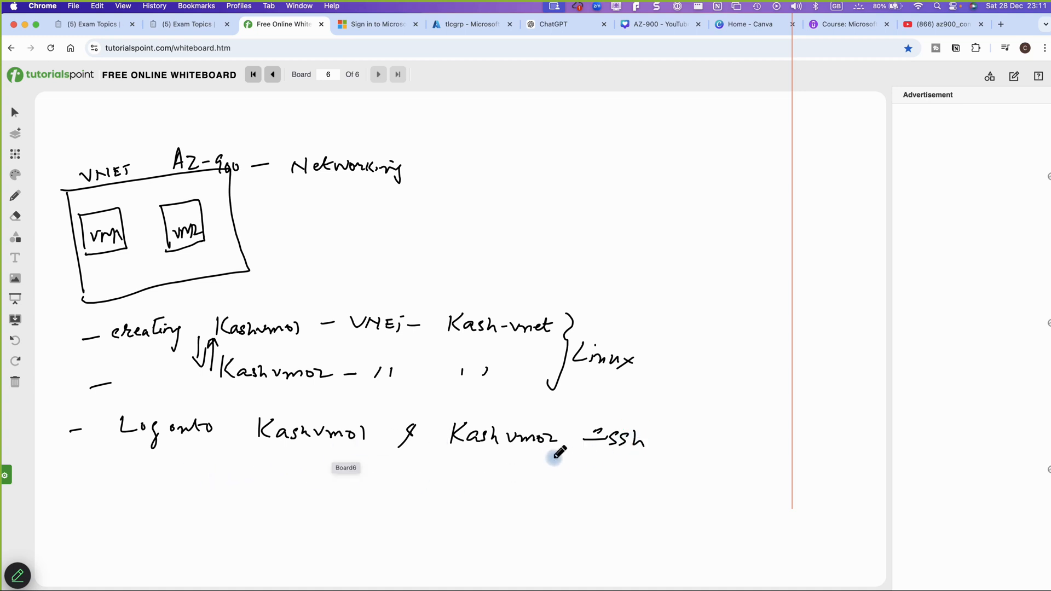
pyautogui.moveTo(582, 465); pyautogui.dragTo(623, 474)
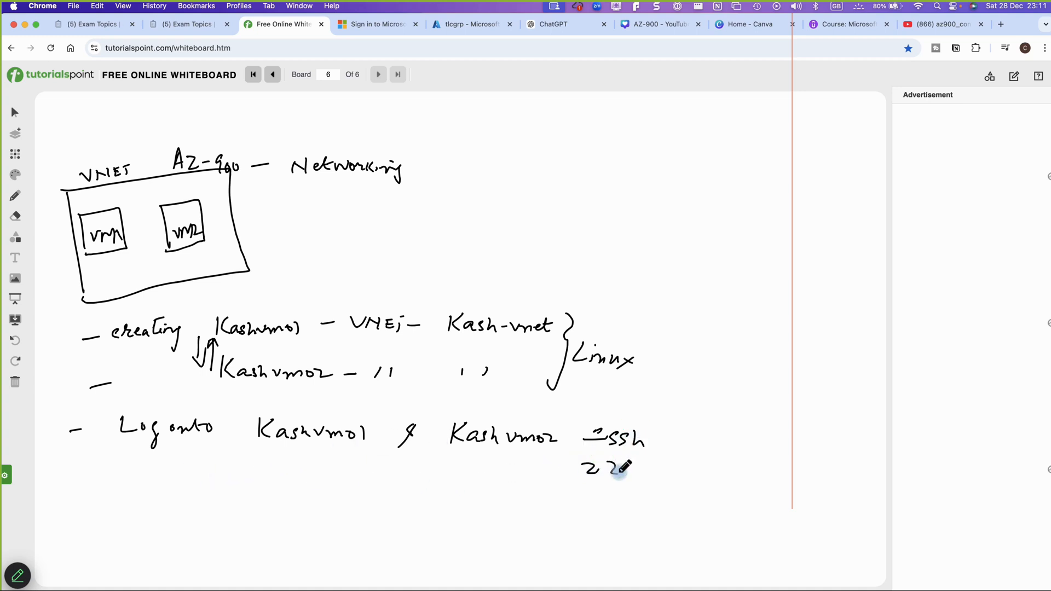
pyautogui.moveTo(73, 495); pyautogui.dragTo(98, 494)
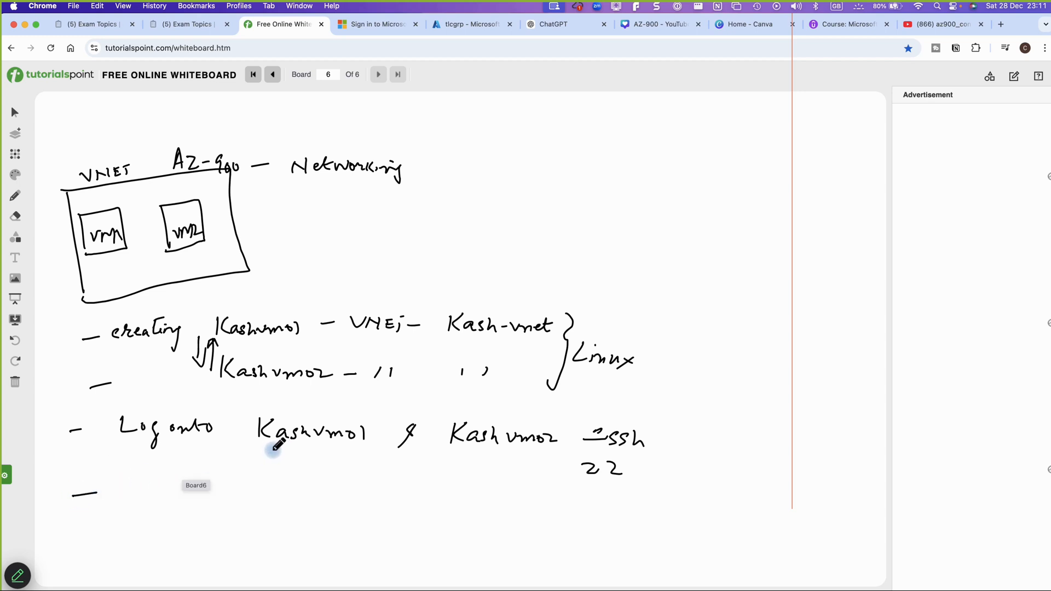
pyautogui.moveTo(285, 446); pyautogui.dragTo(263, 457)
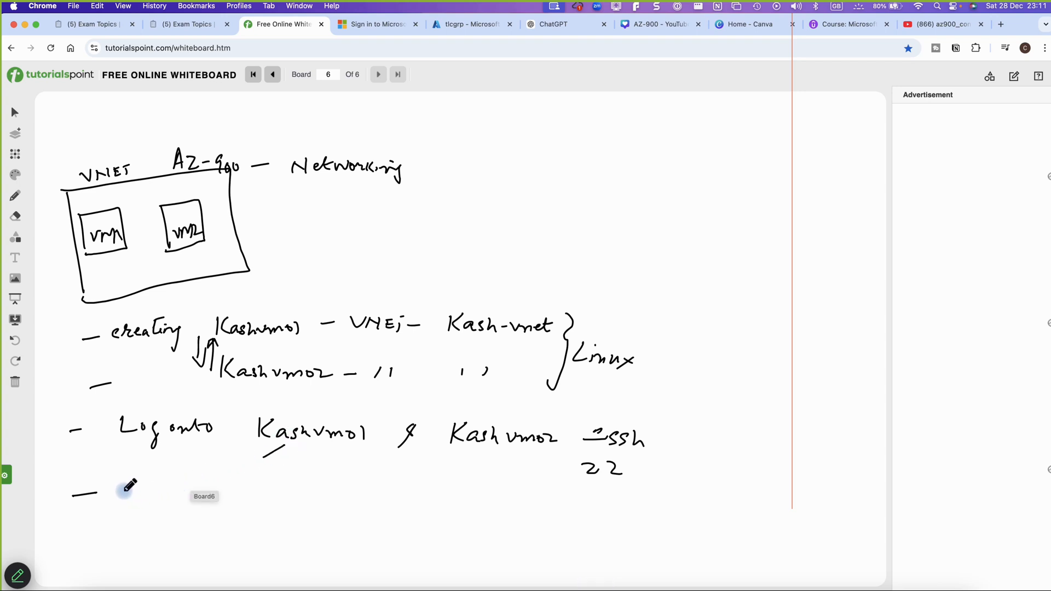
pyautogui.moveTo(123, 491); pyautogui.dragTo(229, 490)
pyautogui.moveTo(230, 497)
pyautogui.mouseDown()
pyautogui.moveTo(252, 514)
pyautogui.moveTo(310, 495)
pyautogui.moveTo(403, 493)
pyautogui.moveTo(398, 518)
pyautogui.moveTo(419, 497)
pyautogui.mouseUp()
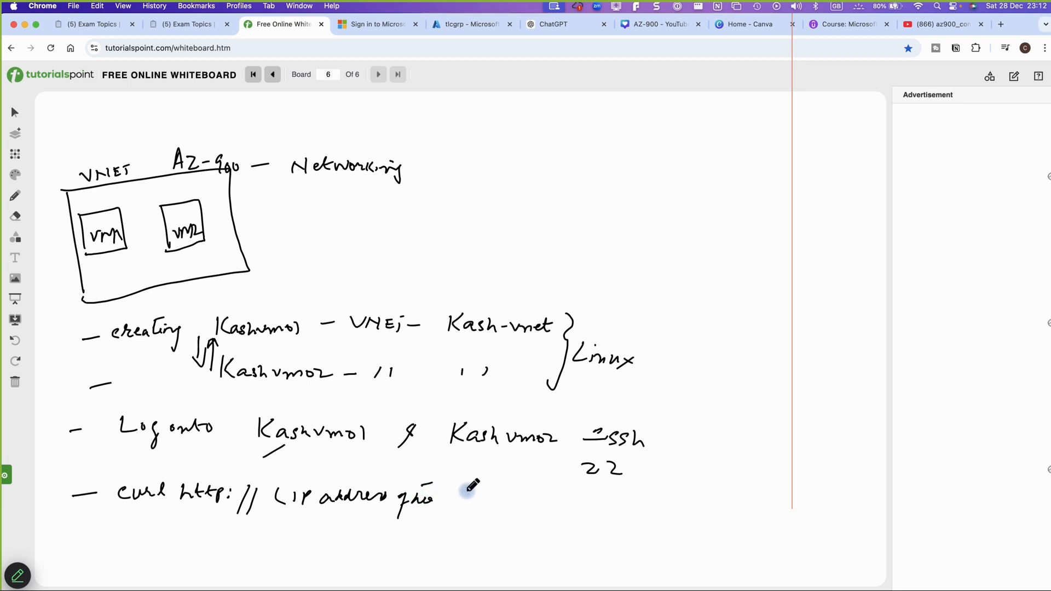
pyautogui.moveTo(462, 491)
pyautogui.mouseDown()
pyautogui.moveTo(461, 506)
pyautogui.moveTo(560, 507)
pyautogui.mouseUp()
pyautogui.moveTo(275, 531)
pyautogui.mouseDown()
pyautogui.moveTo(406, 526)
pyautogui.moveTo(398, 555)
pyautogui.mouseUp()
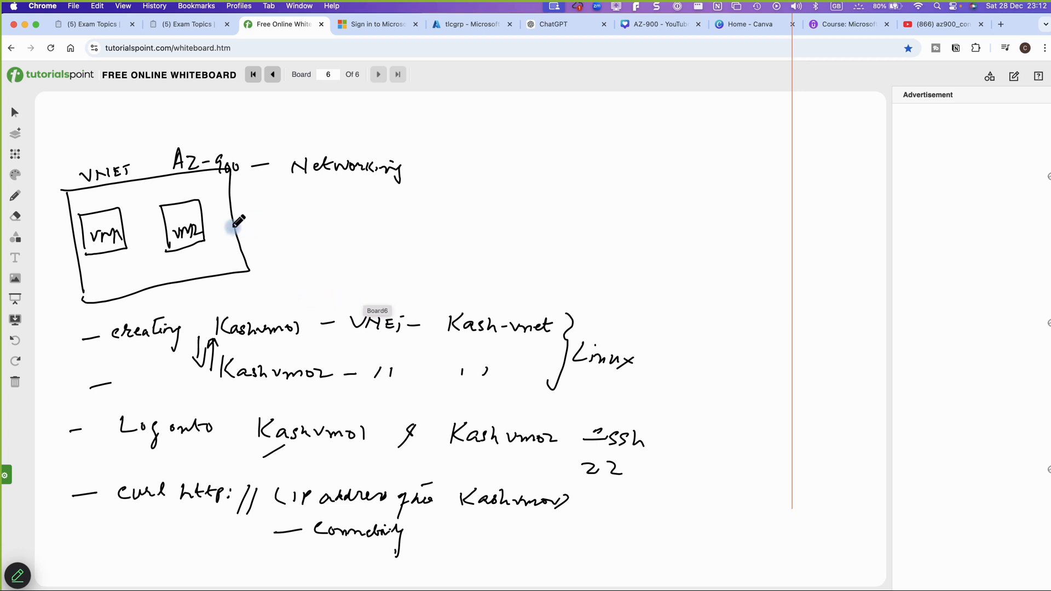
pyautogui.moveTo(218, 224)
pyautogui.mouseDown()
pyautogui.moveTo(366, 213)
pyautogui.moveTo(395, 224)
pyautogui.moveTo(448, 218)
pyautogui.moveTo(464, 230)
pyautogui.mouseUp()
# Beside VM2 write 'install nginx' with sub-notes 'ssh —', 'copy the pip' and '— URL'
pyautogui.click(308, 205)
pyautogui.click(433, 208)
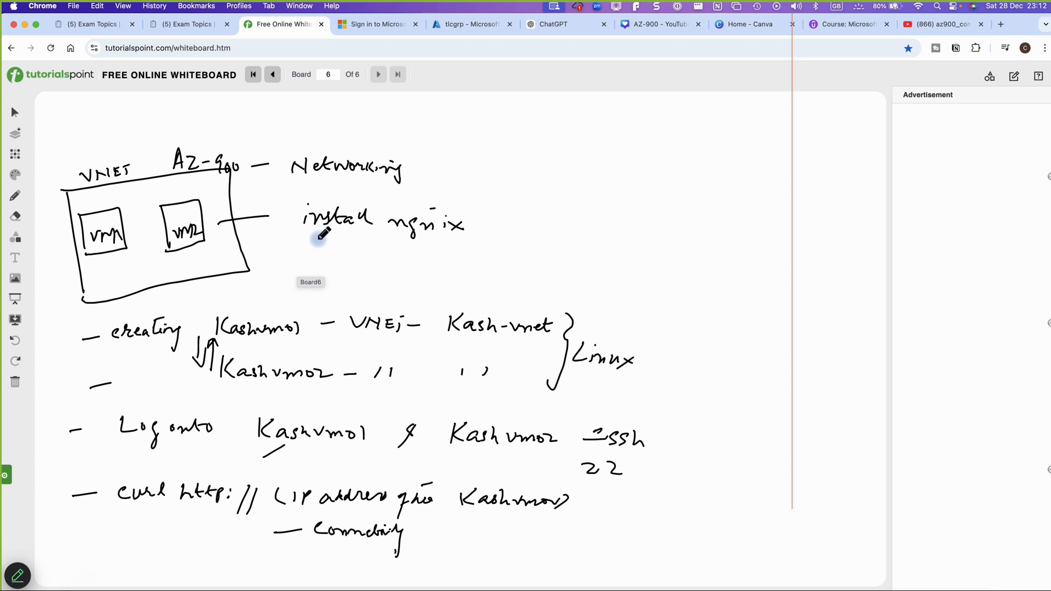
pyautogui.moveTo(314, 245)
pyautogui.mouseDown()
pyautogui.moveTo(304, 256)
pyautogui.moveTo(324, 261)
pyautogui.moveTo(377, 254)
pyautogui.mouseUp()
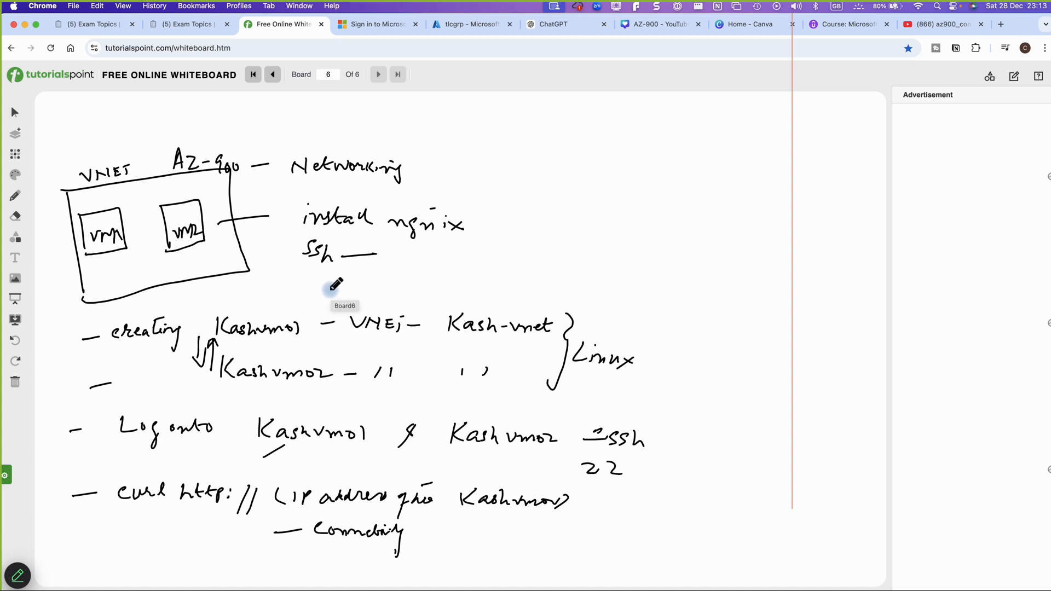
pyautogui.moveTo(326, 288); pyautogui.dragTo(346, 287)
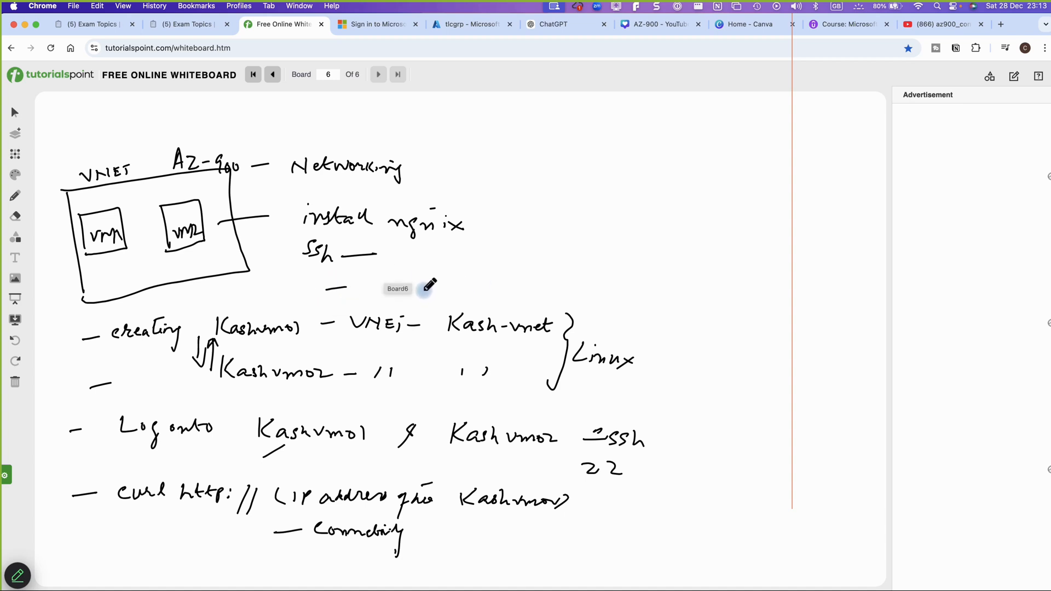
pyautogui.moveTo(414, 270)
pyautogui.mouseDown()
pyautogui.moveTo(414, 288)
pyautogui.moveTo(487, 269)
pyautogui.moveTo(479, 250)
pyautogui.moveTo(558, 245)
pyautogui.mouseUp()
pyautogui.moveTo(539, 236)
pyautogui.mouseDown()
pyautogui.moveTo(560, 234)
pyautogui.moveTo(568, 264)
pyautogui.moveTo(575, 247)
pyautogui.moveTo(582, 263)
pyautogui.moveTo(605, 247)
pyautogui.mouseUp()
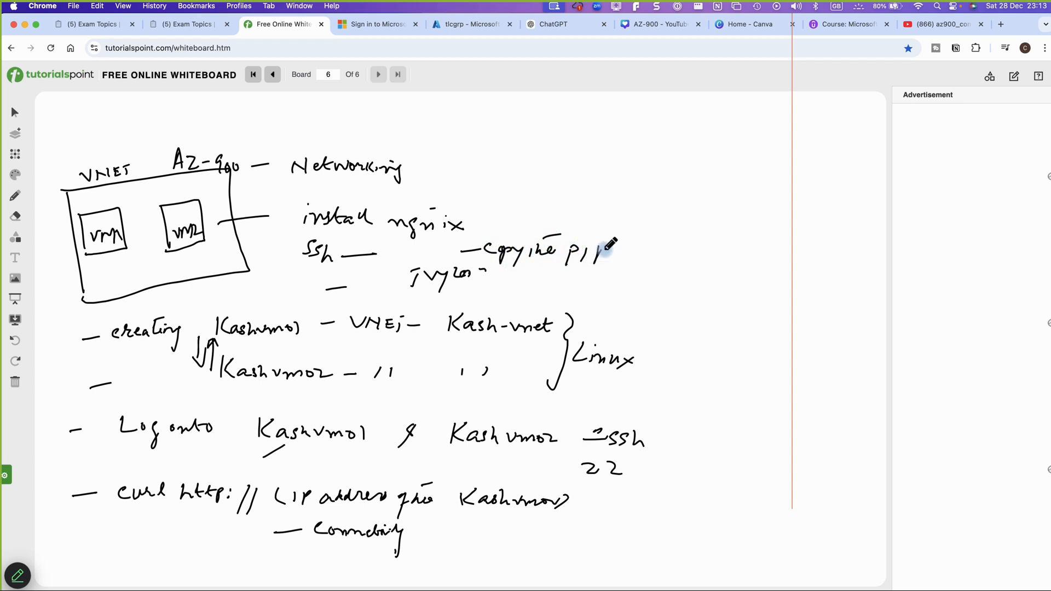
pyautogui.moveTo(515, 289); pyautogui.dragTo(579, 293)
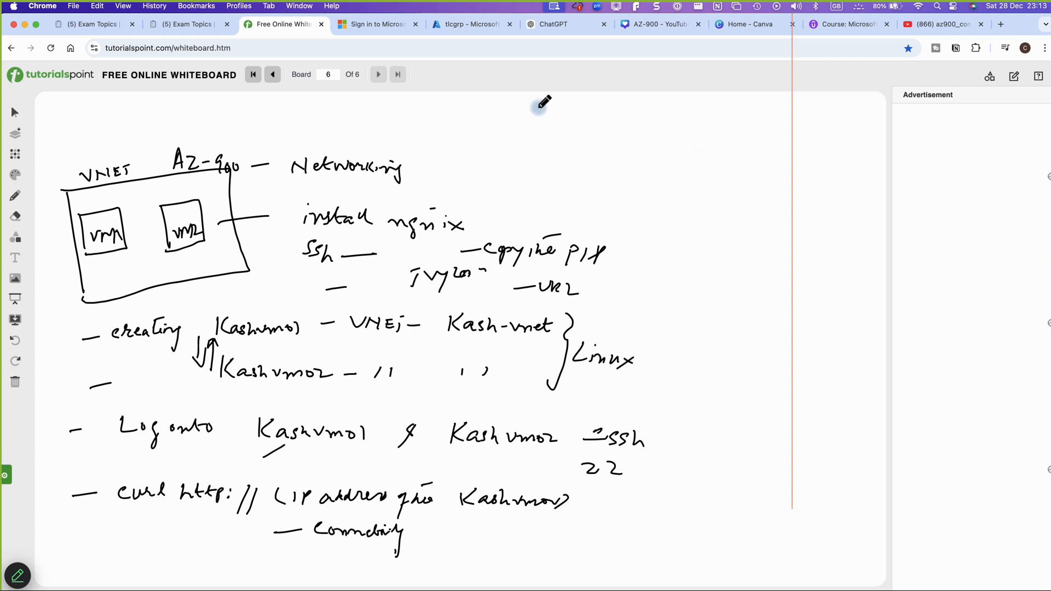
# Refresh the tlcgrp resource group, then filter All services by 'virtual'
pyautogui.click(451, 32)
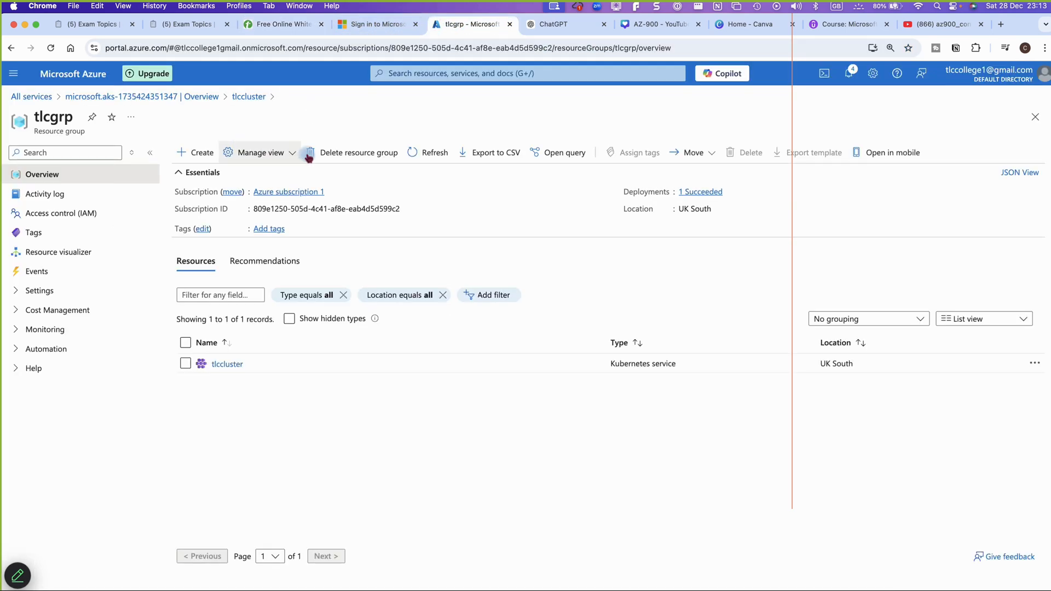
pyautogui.click(413, 155)
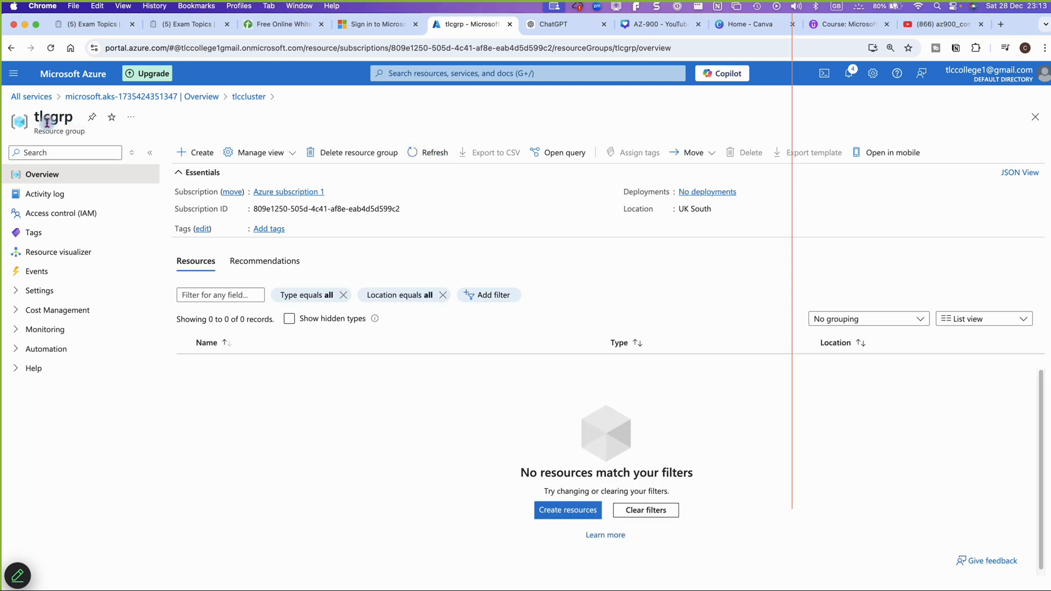
pyautogui.click(17, 81)
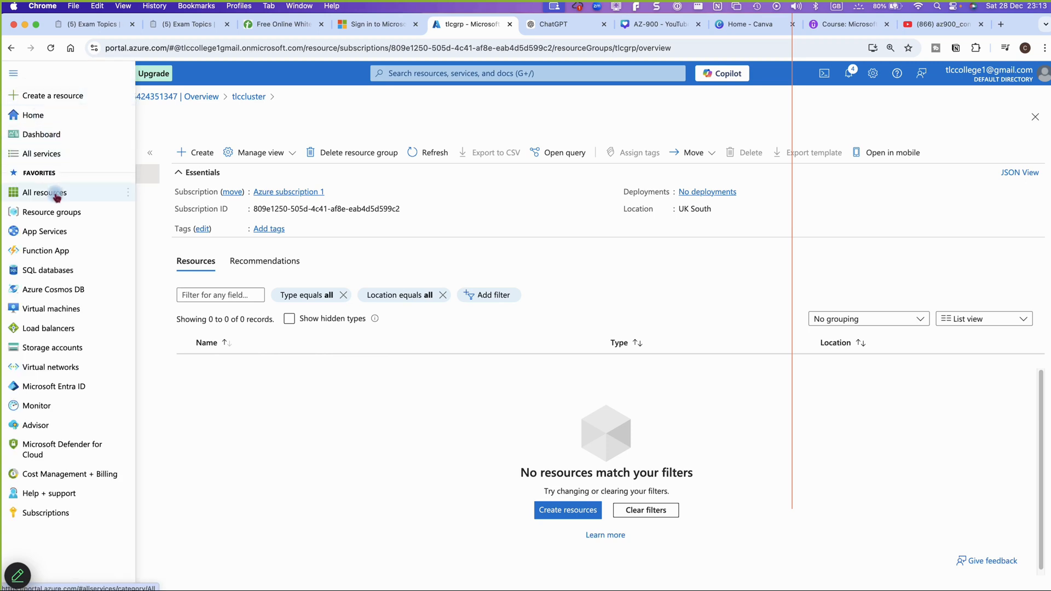
pyautogui.click(40, 155)
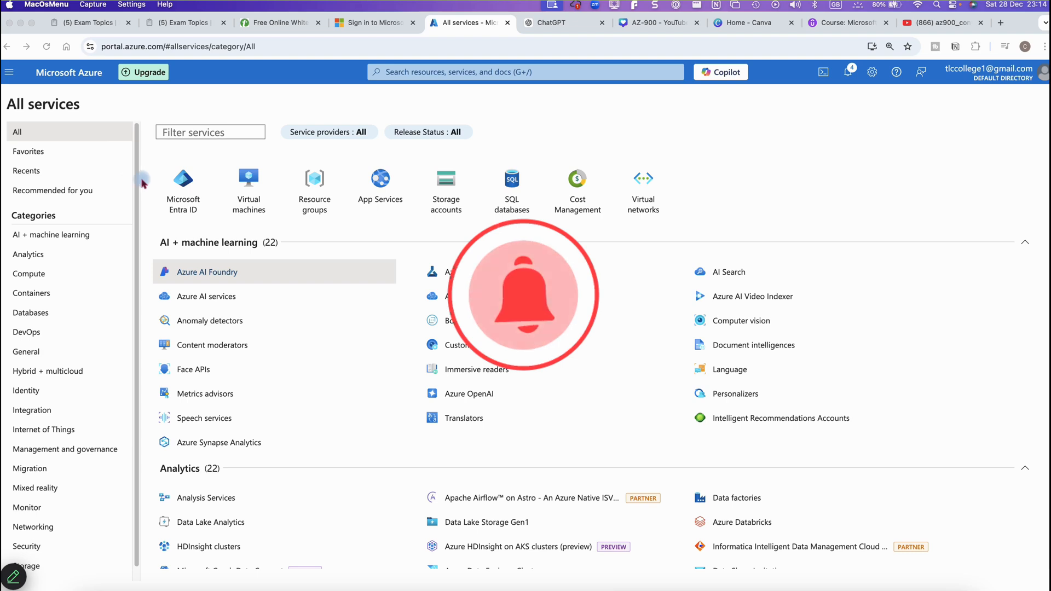
pyautogui.click(186, 134)
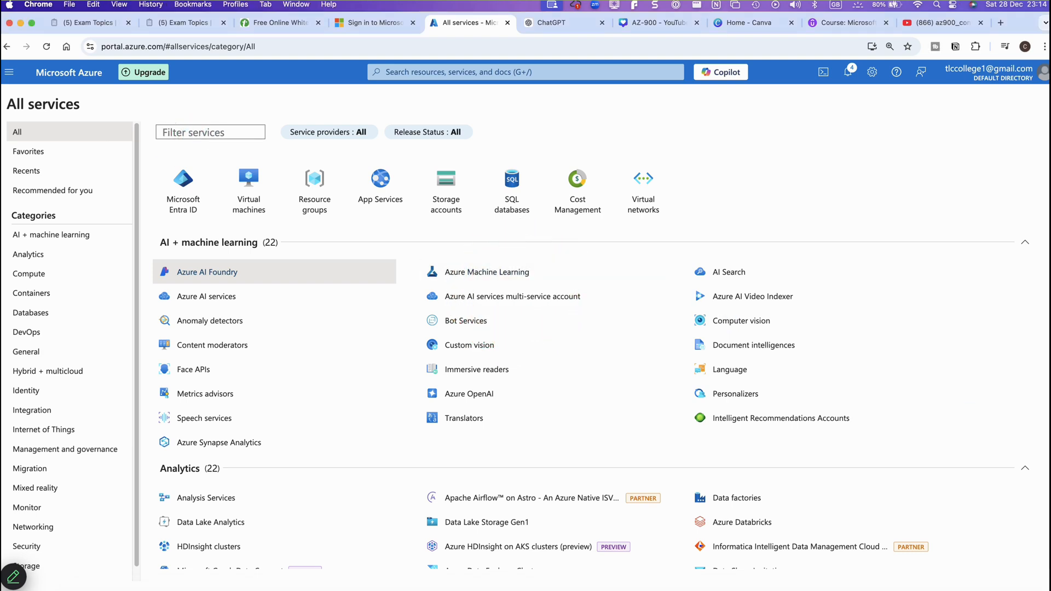
pyautogui.write('virtual')
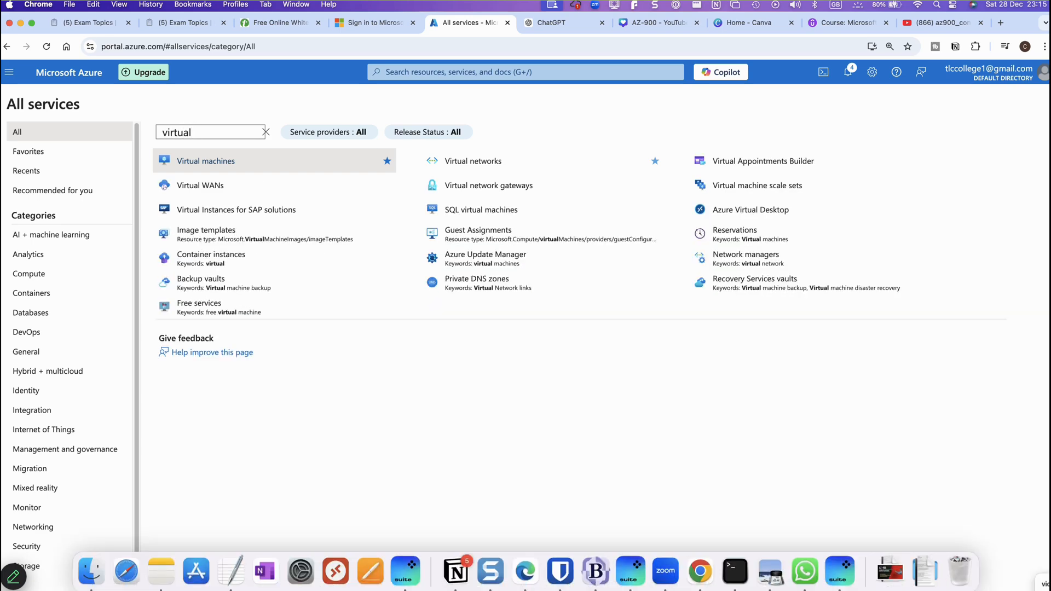
# Start creating a virtual network and make a new resource group app-grp for it
pyautogui.click(474, 164)
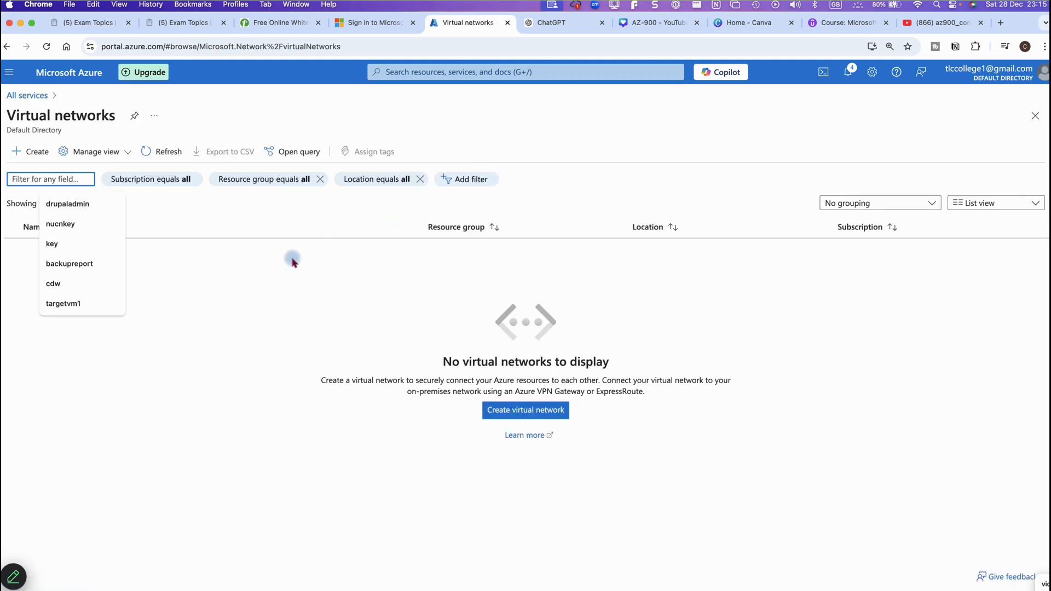
pyautogui.click(517, 411)
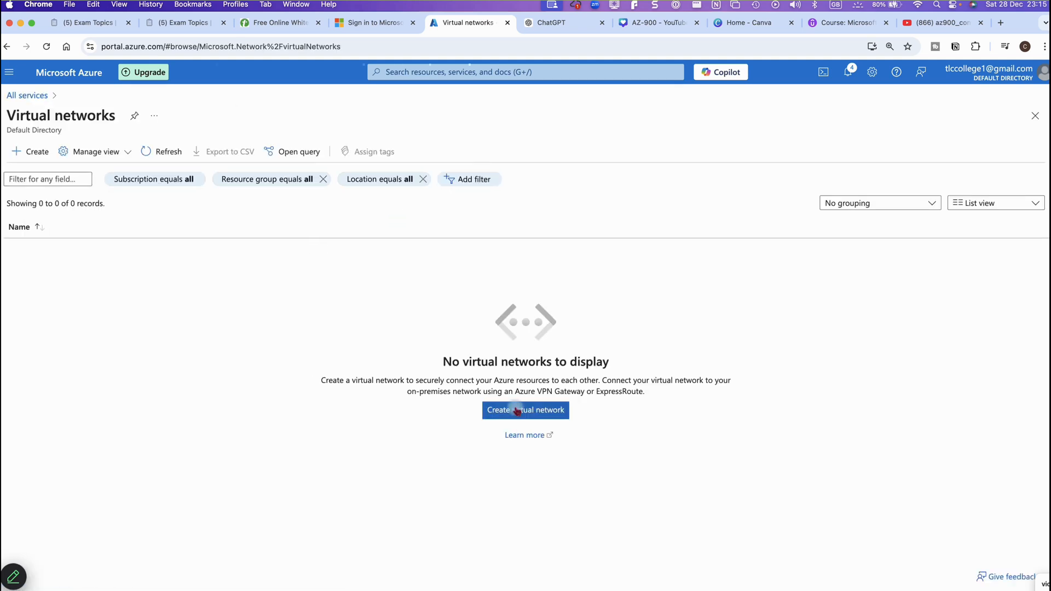
pyautogui.click(518, 411)
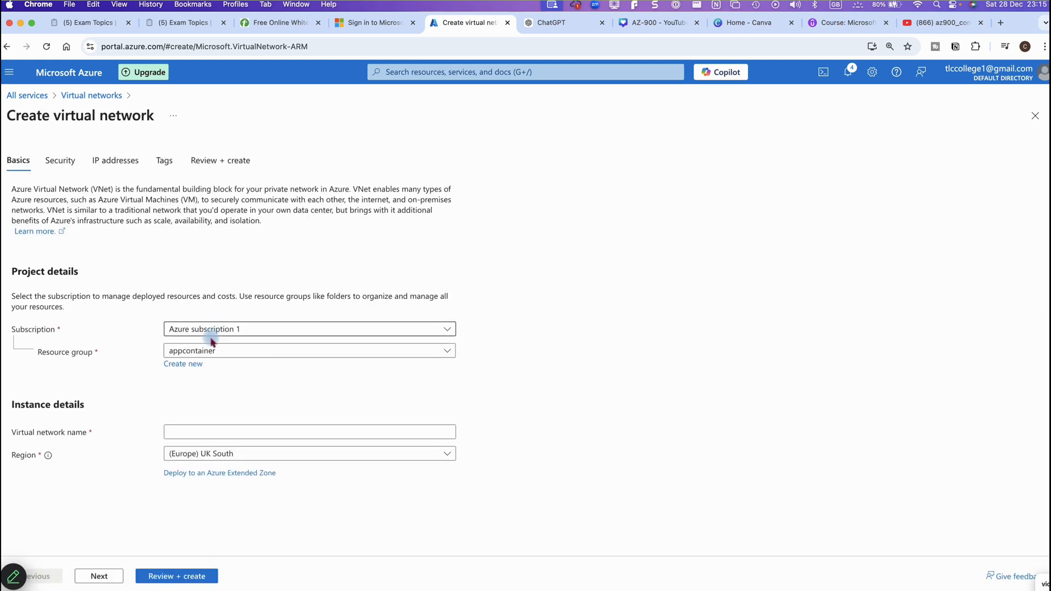
pyautogui.click(191, 365)
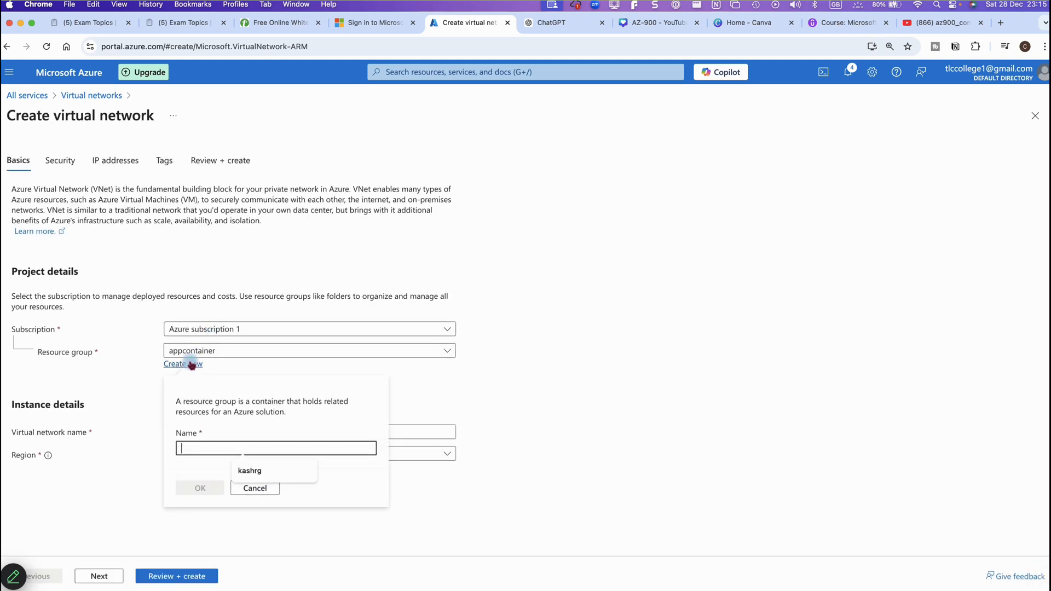
pyautogui.click(222, 453)
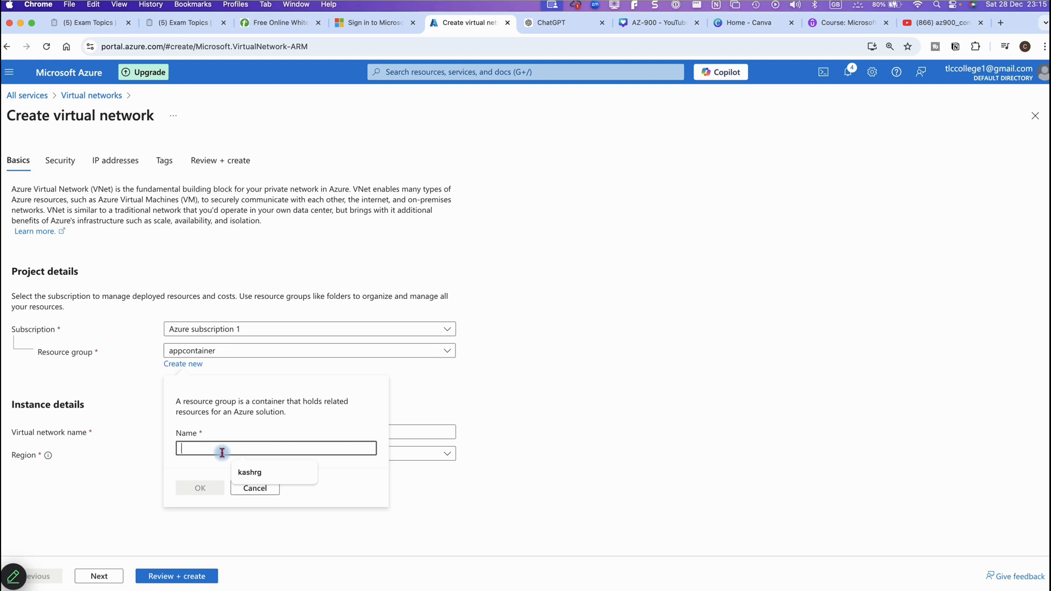
pyautogui.write('app-grp')
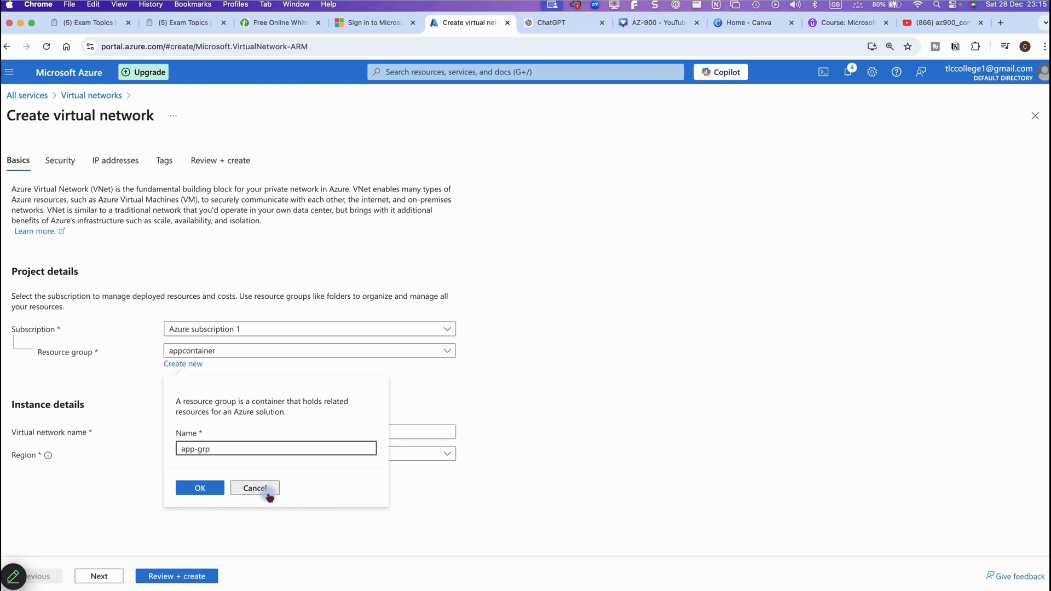
pyautogui.click(200, 489)
# Name the virtual network kash-vent and continue to the Security page
pyautogui.click(189, 438)
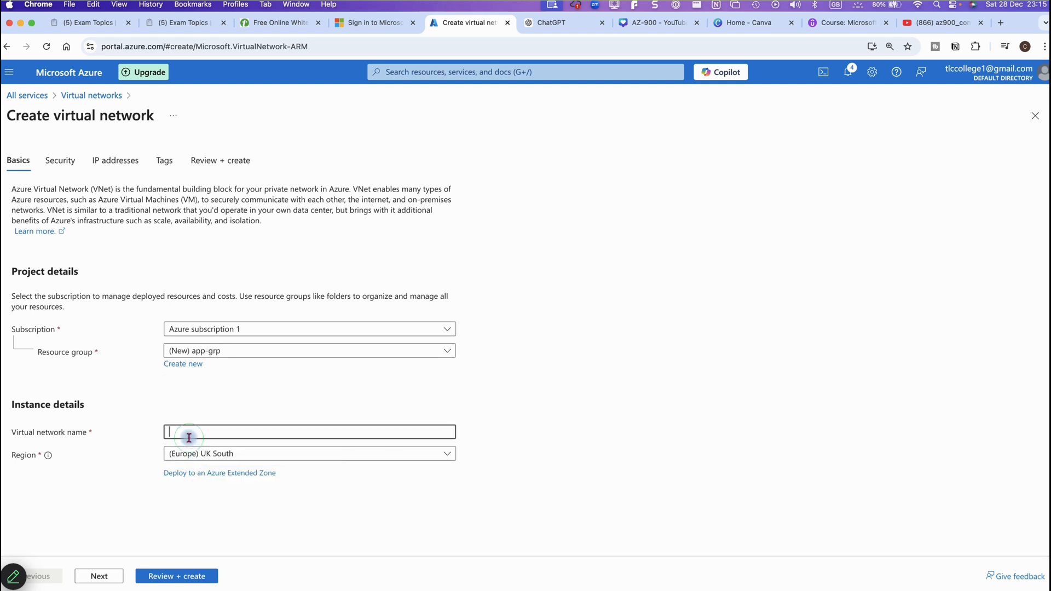
pyautogui.write('kash-vent')
pyautogui.click(115, 575)
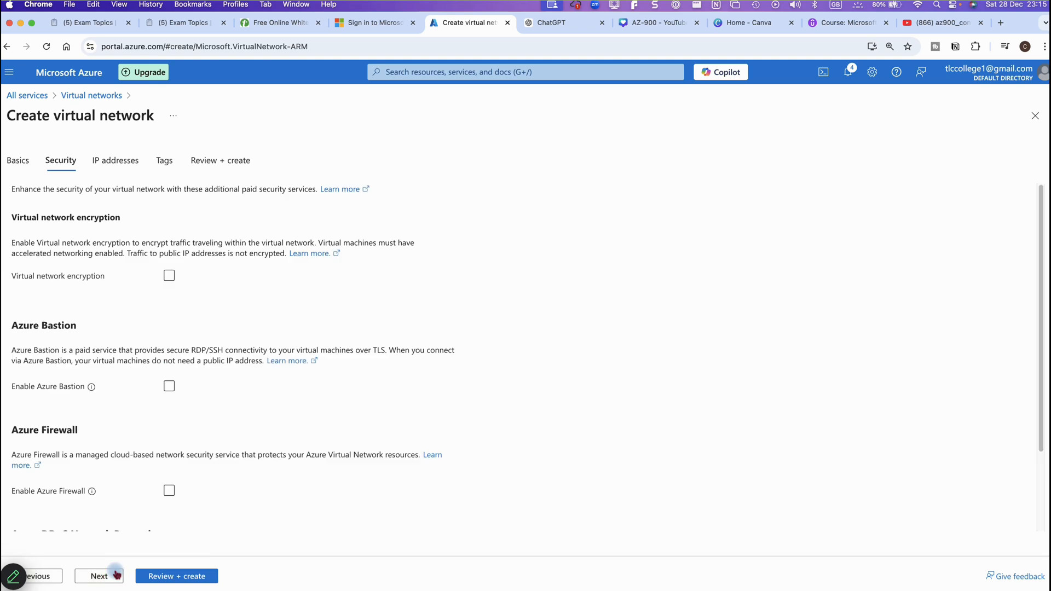
# Keep the default 10.0.0.0/16 address space and default subnet, then validate and create kash-vent
pyautogui.click(114, 575)
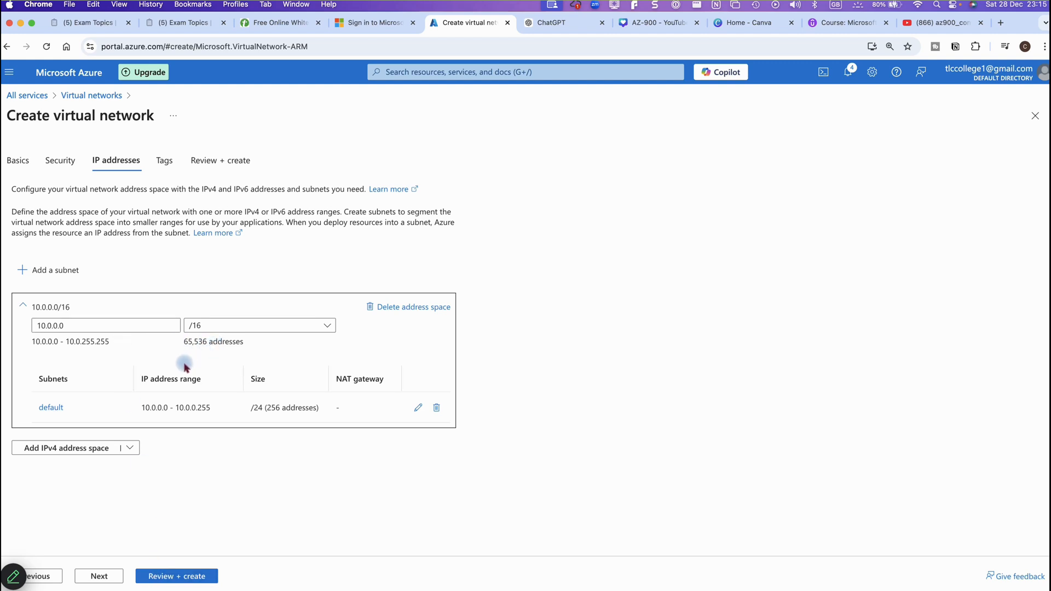
pyautogui.click(165, 574)
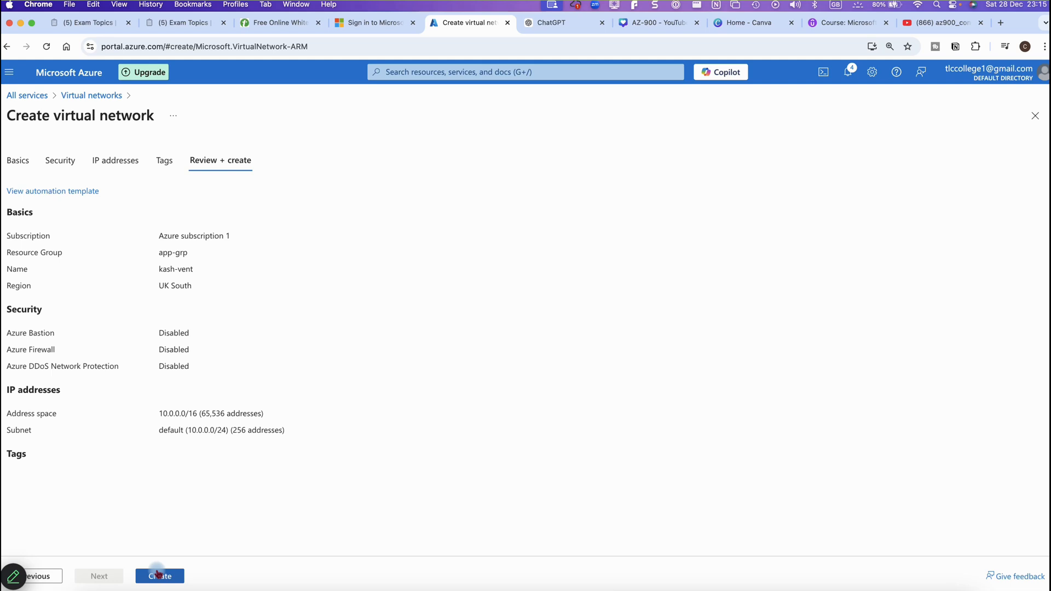
pyautogui.click(157, 575)
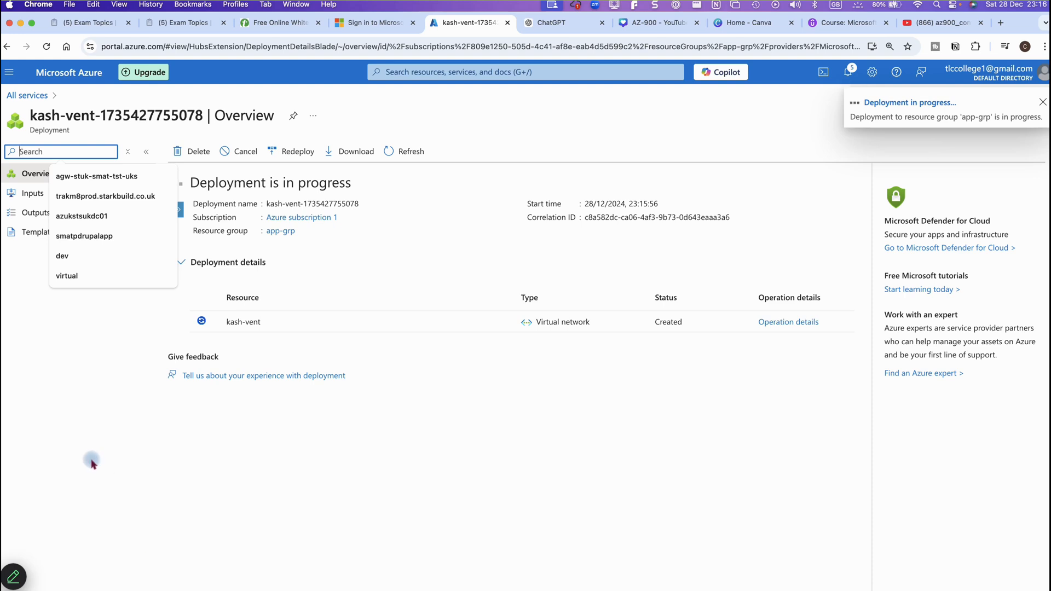
# Open the newly deployed kash-vent network and duplicate its browser tab
pyautogui.click(91, 464)
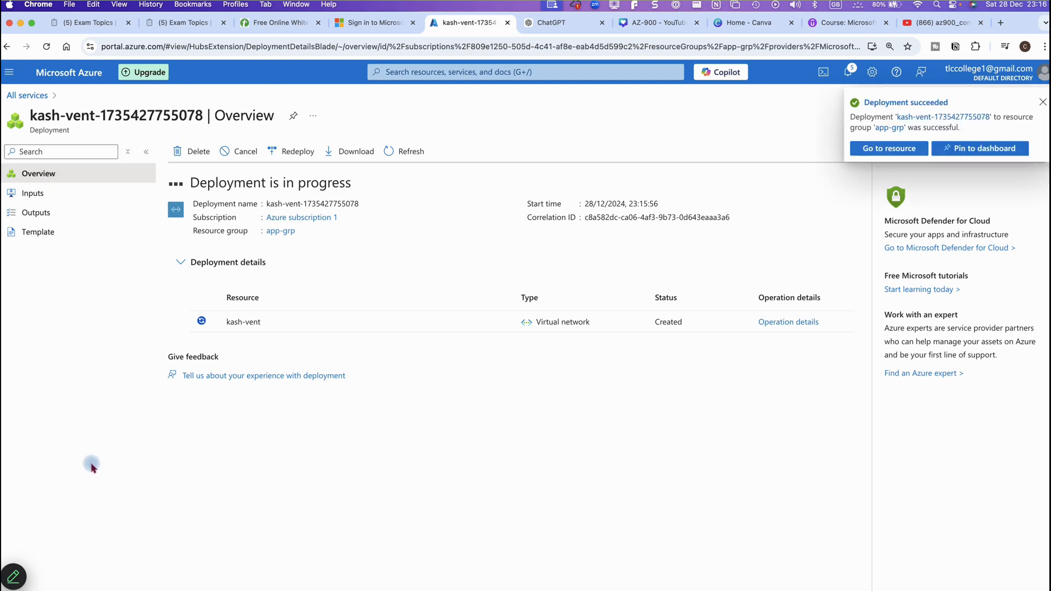
pyautogui.click(867, 150)
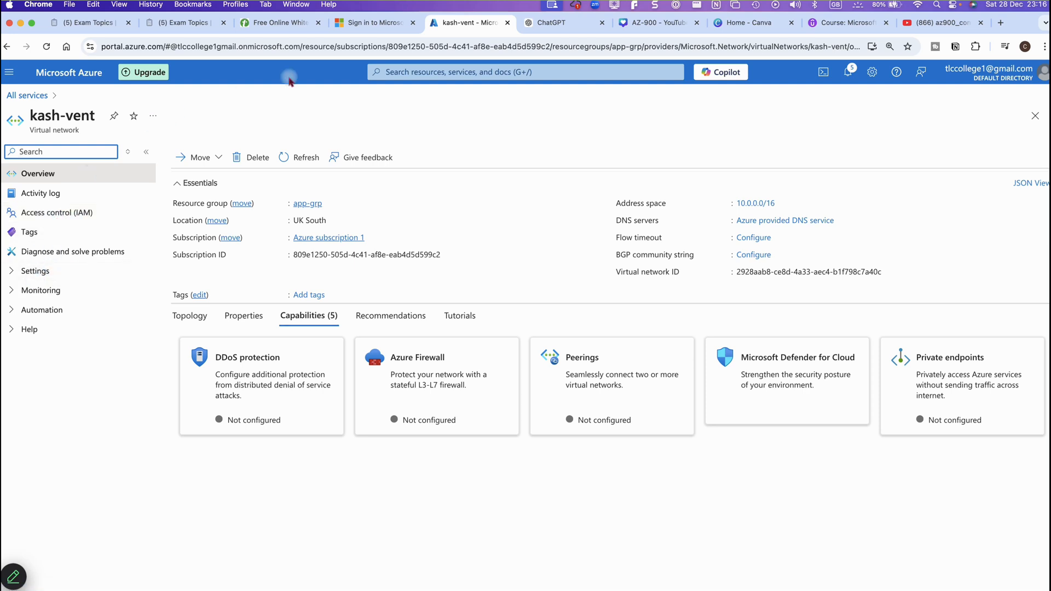
pyautogui.rightClick(447, 23)
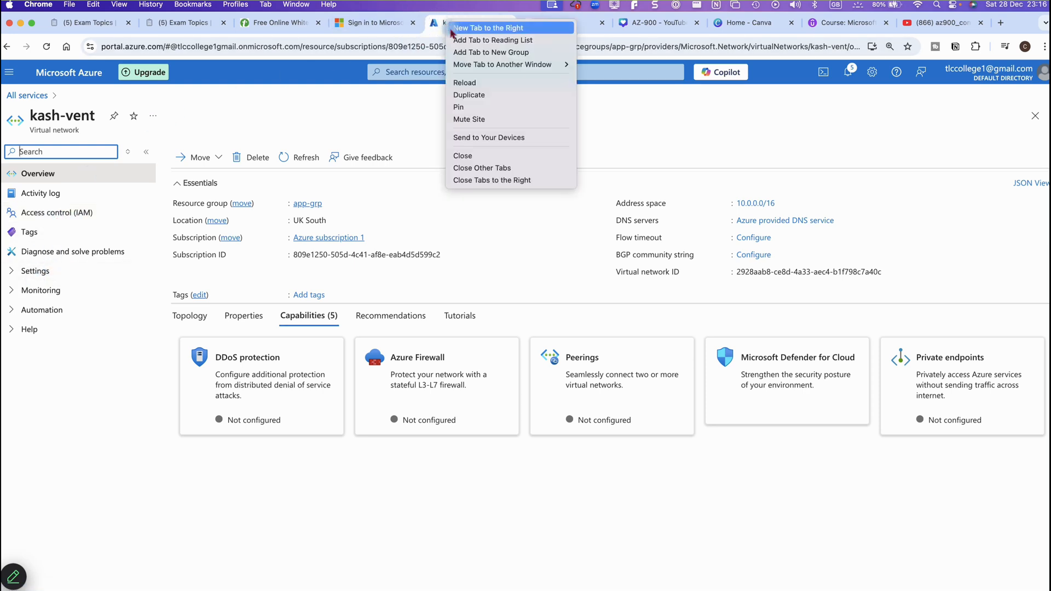
pyautogui.click(464, 96)
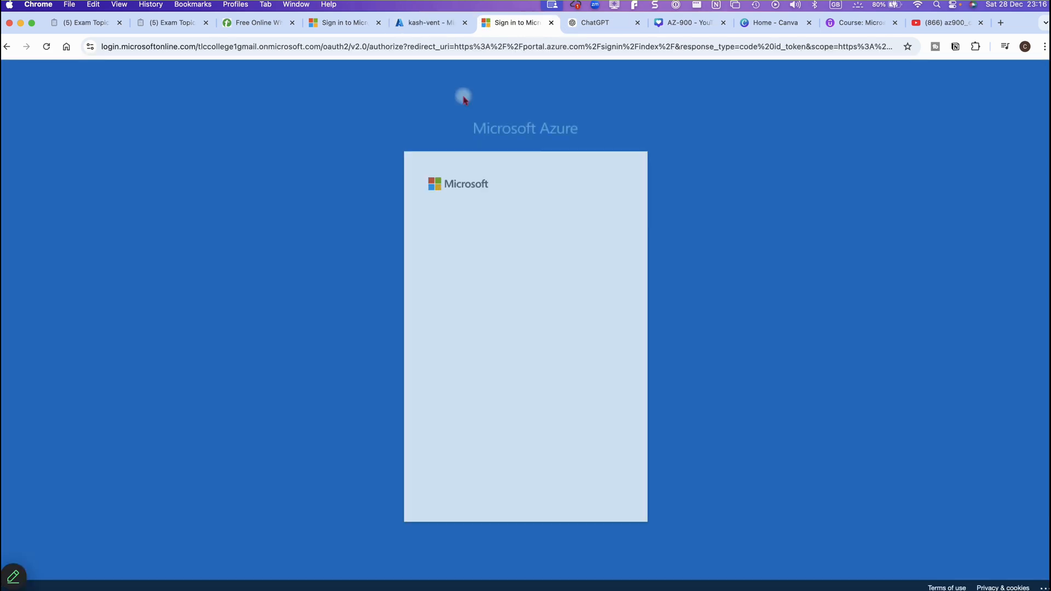
# Sign in and acknowledge limited access on the duplicate, then close it and return to kash-vent
pyautogui.click(493, 263)
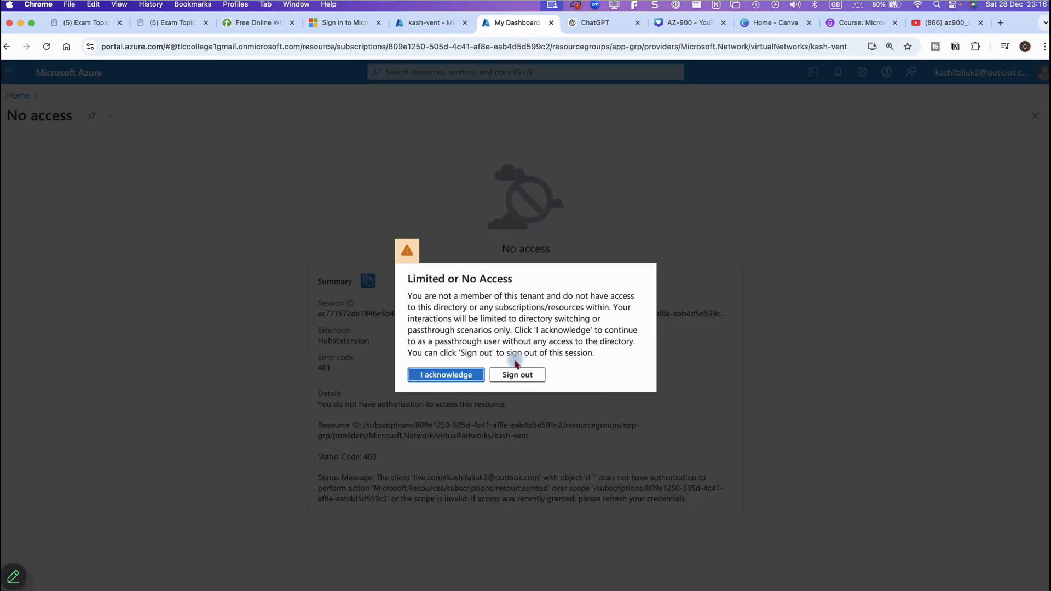
pyautogui.click(469, 377)
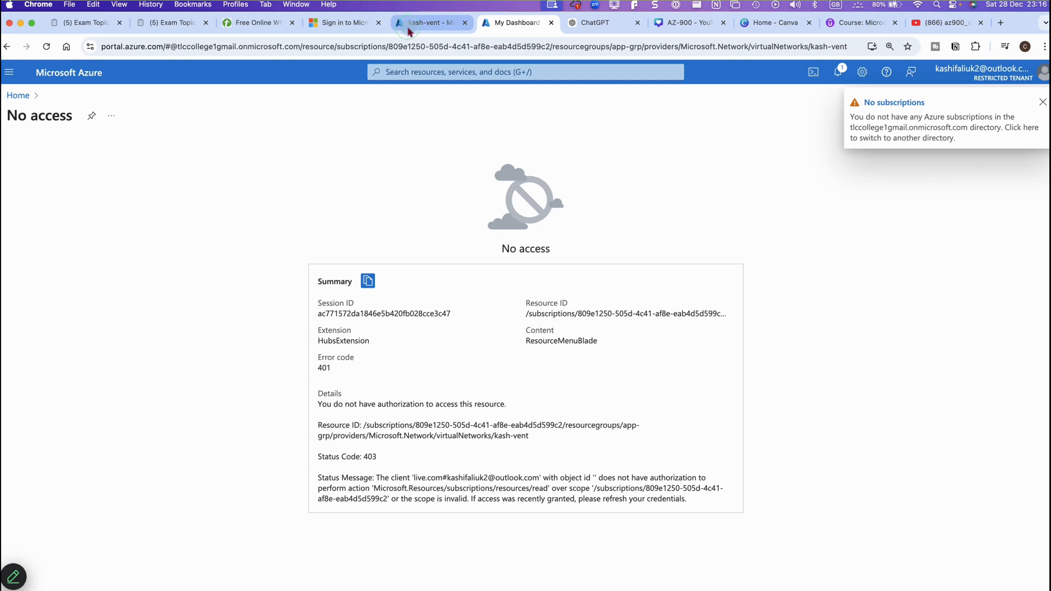
pyautogui.click(408, 31)
pyautogui.click(552, 22)
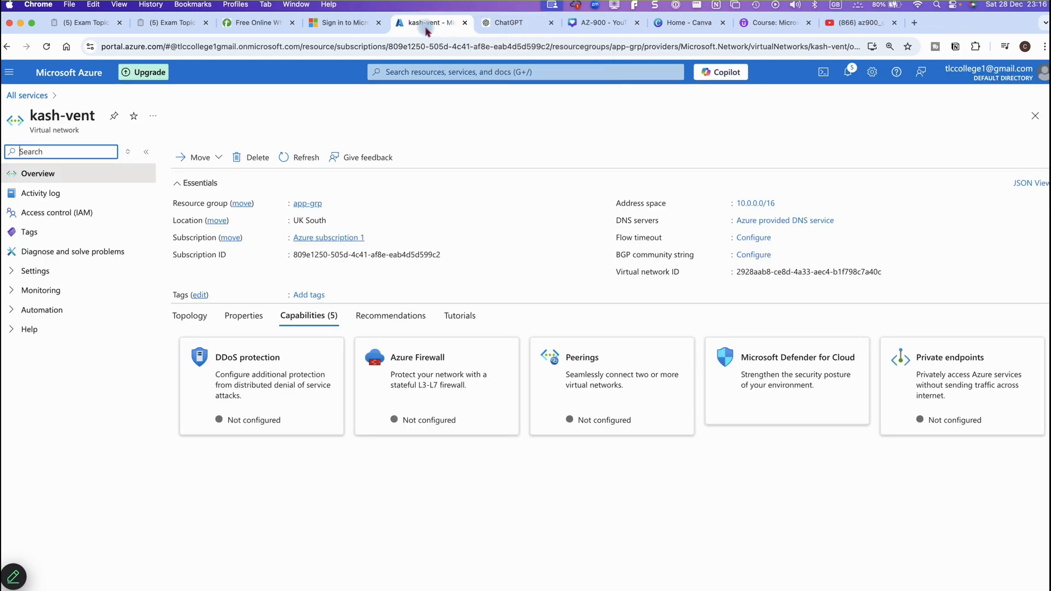
# From the empty Virtual machines list, start a new Azure virtual machine in UK South
pyautogui.click(10, 72)
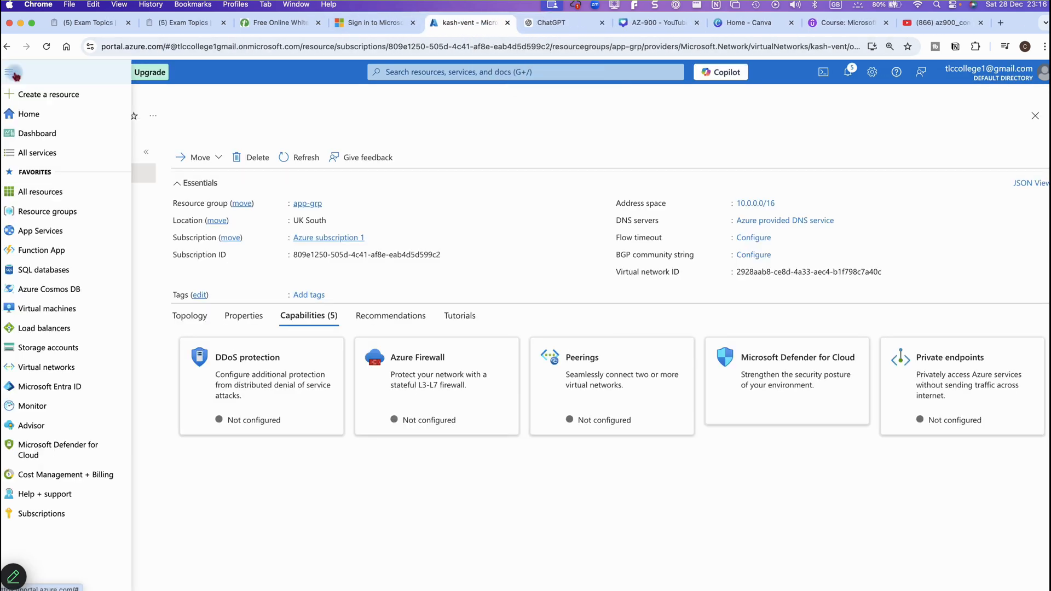
pyautogui.click(42, 308)
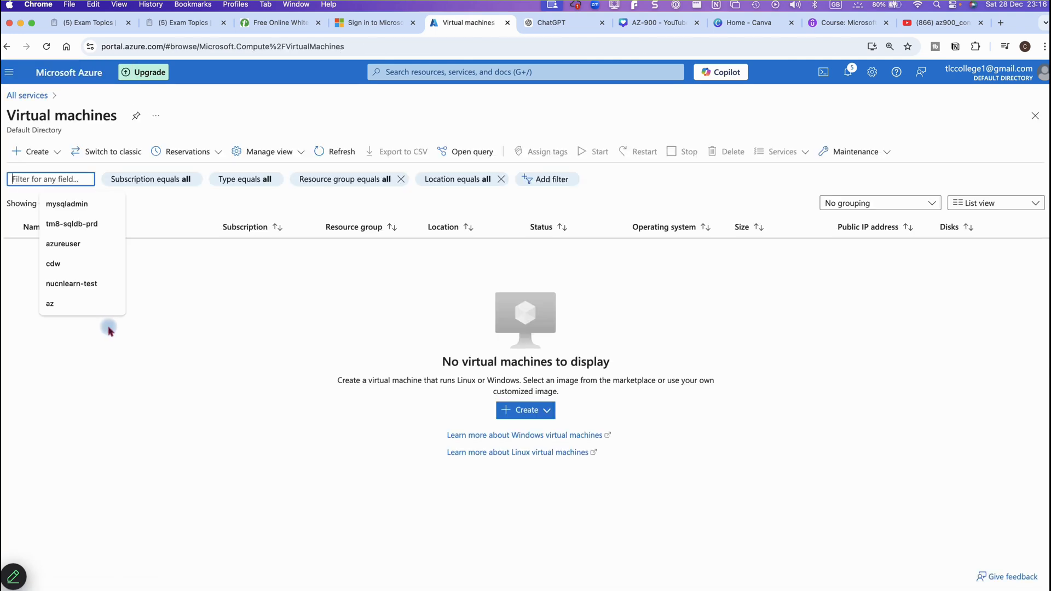
pyautogui.click(118, 365)
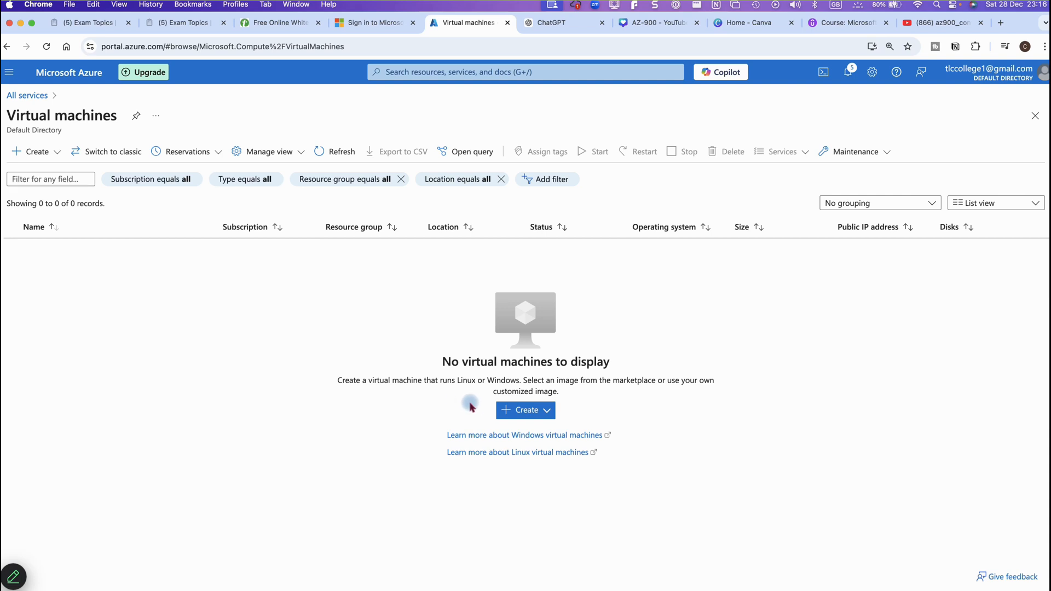
pyautogui.click(514, 413)
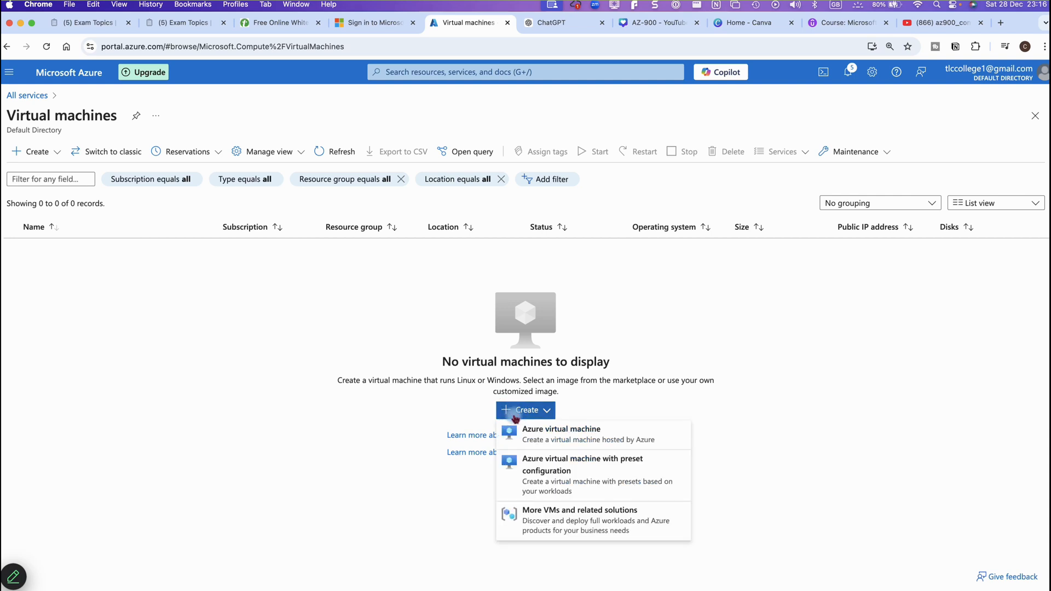
pyautogui.click(528, 428)
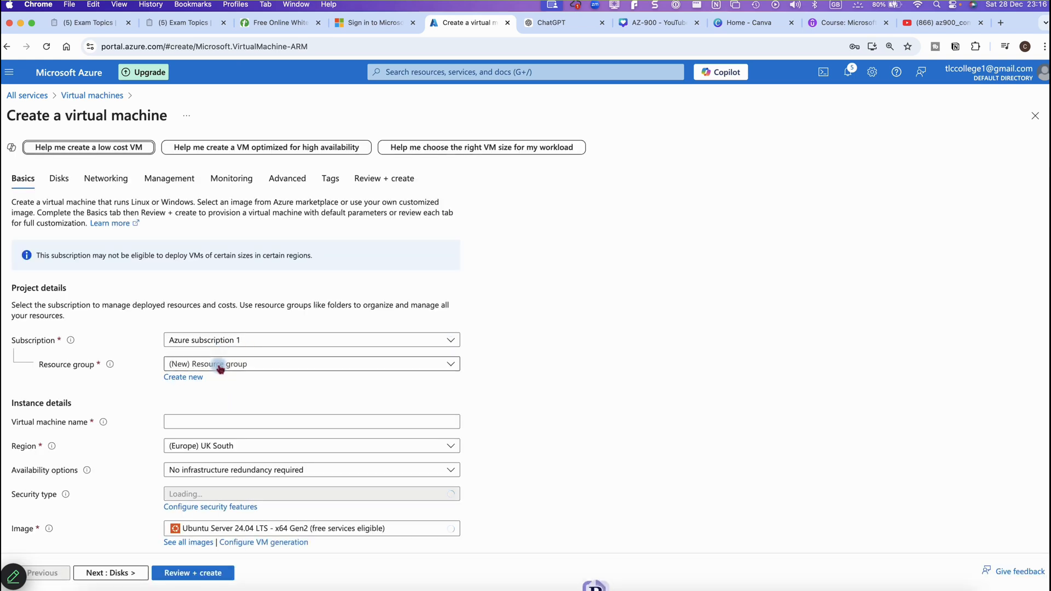
pyautogui.click(219, 363)
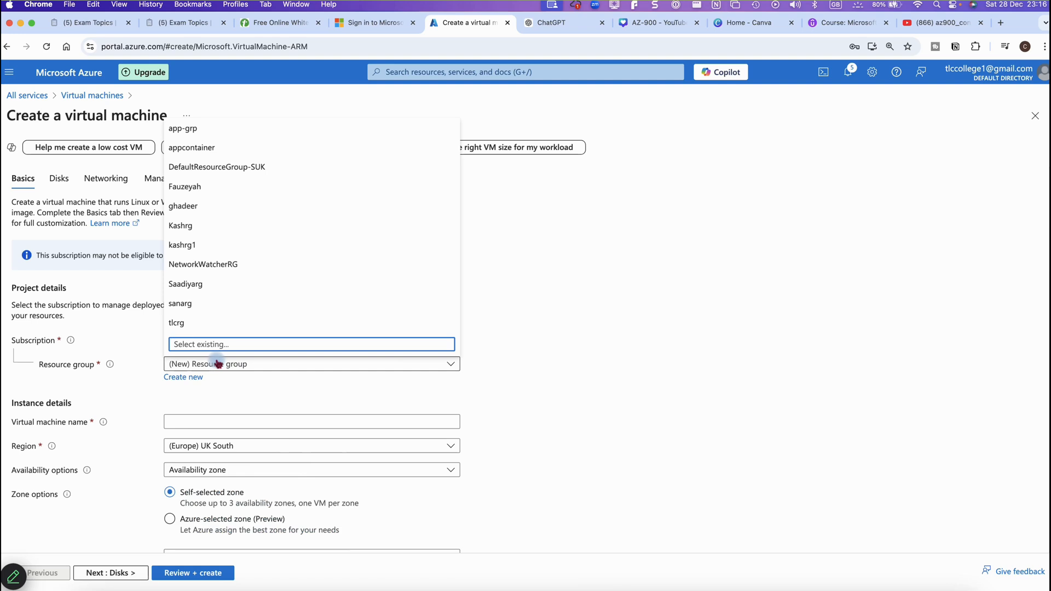
# Put the VM in resource group app-grp, name it kashvm01, and choose No infrastructure redundancy
pyautogui.click(186, 130)
pyautogui.click(200, 423)
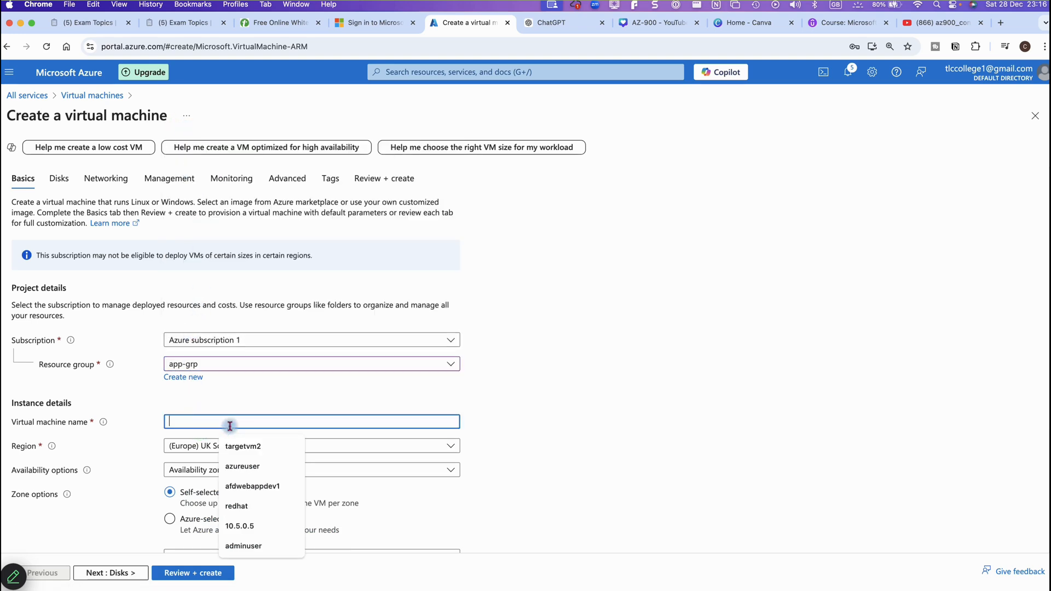
pyautogui.write('kashvm01')
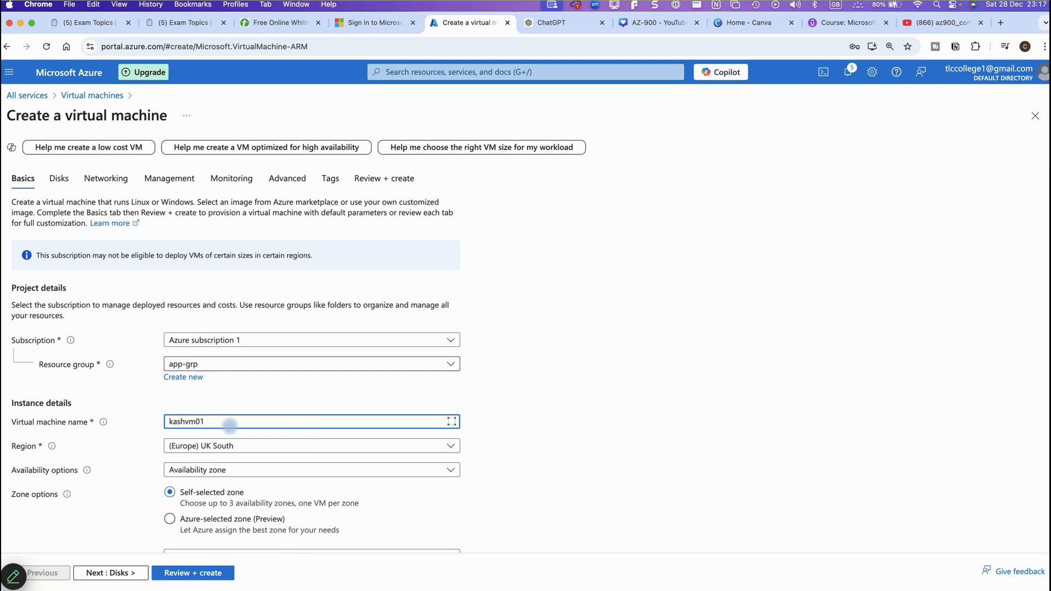
pyautogui.click(235, 472)
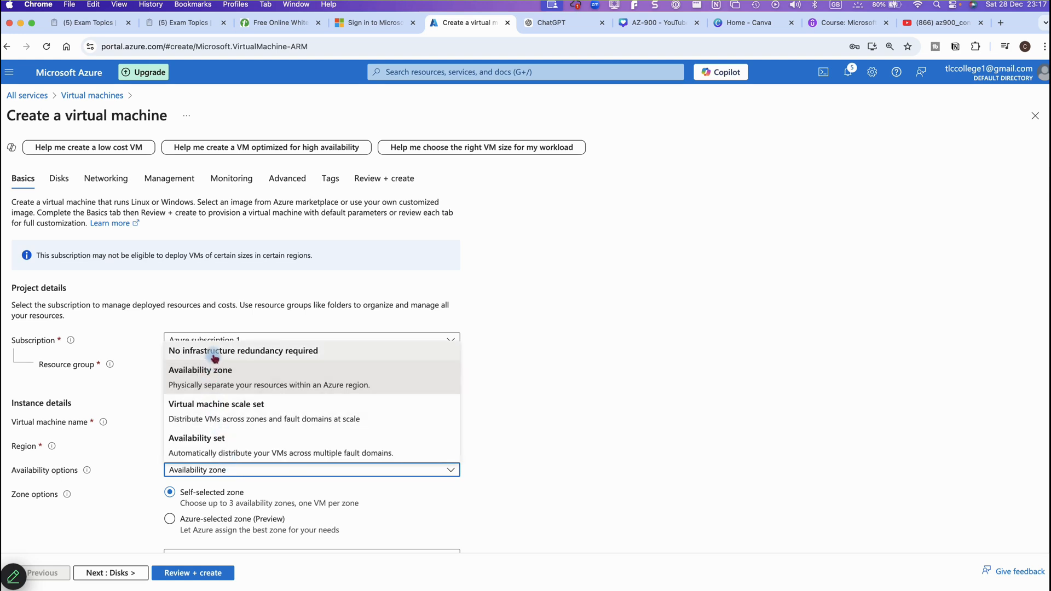
pyautogui.click(215, 354)
pyautogui.scroll(-2, 356, 438)
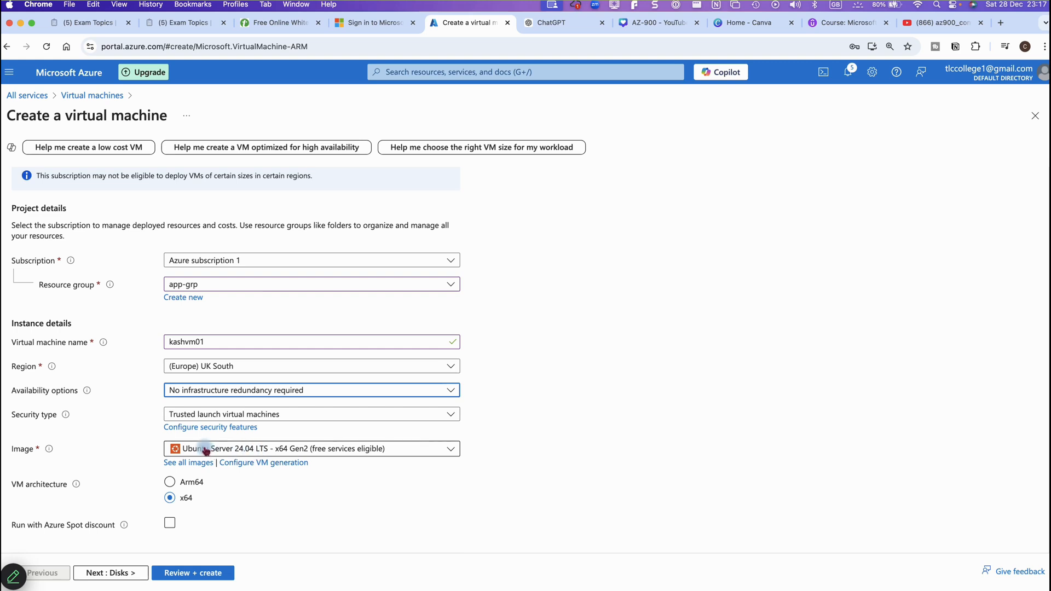
pyautogui.scroll(-5, 211, 453)
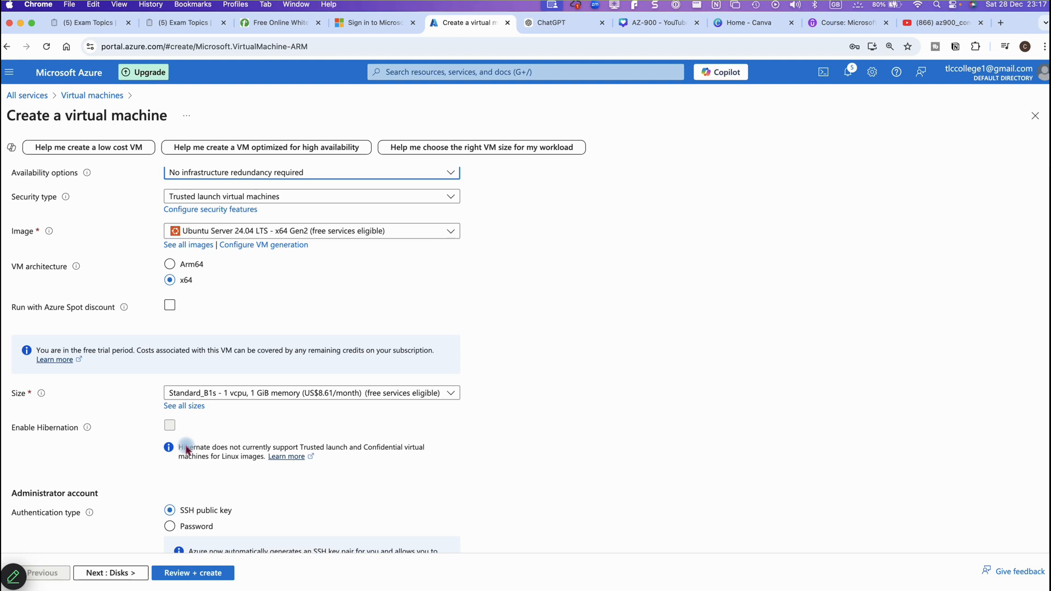
pyautogui.scroll(-2, 196, 463)
# Use password authentication with administrator username linuxuser and a matching confirmed password
pyautogui.click(170, 435)
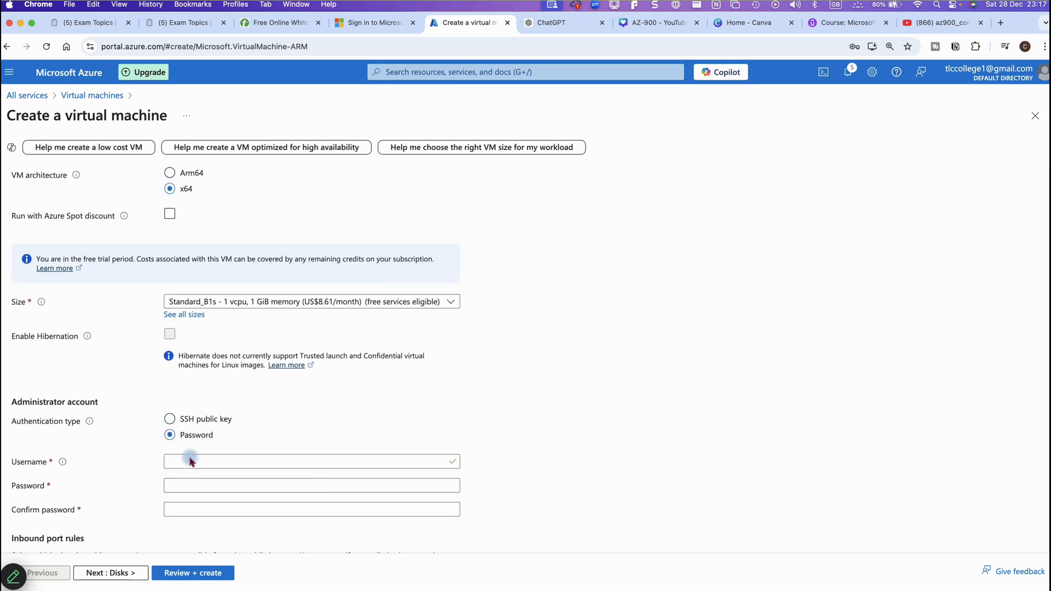
pyautogui.click(192, 461)
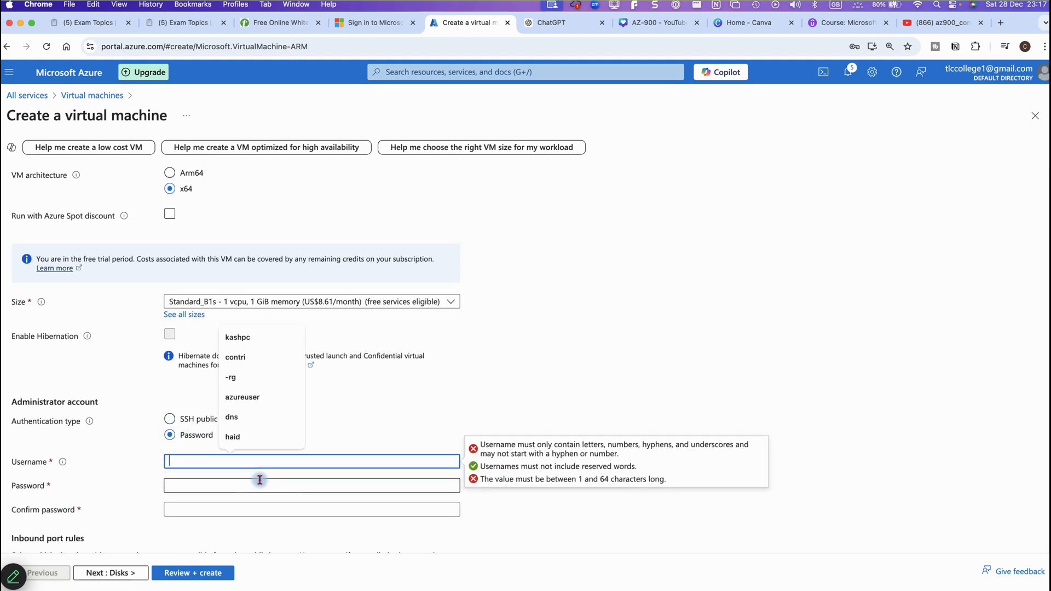
pyautogui.write('linuxuser')
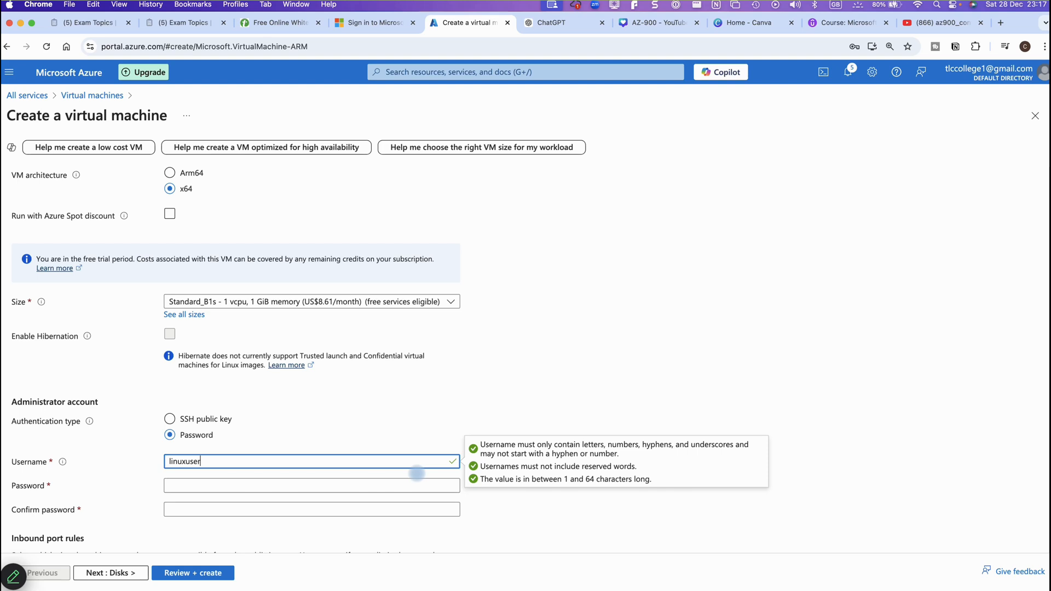
pyautogui.click(383, 485)
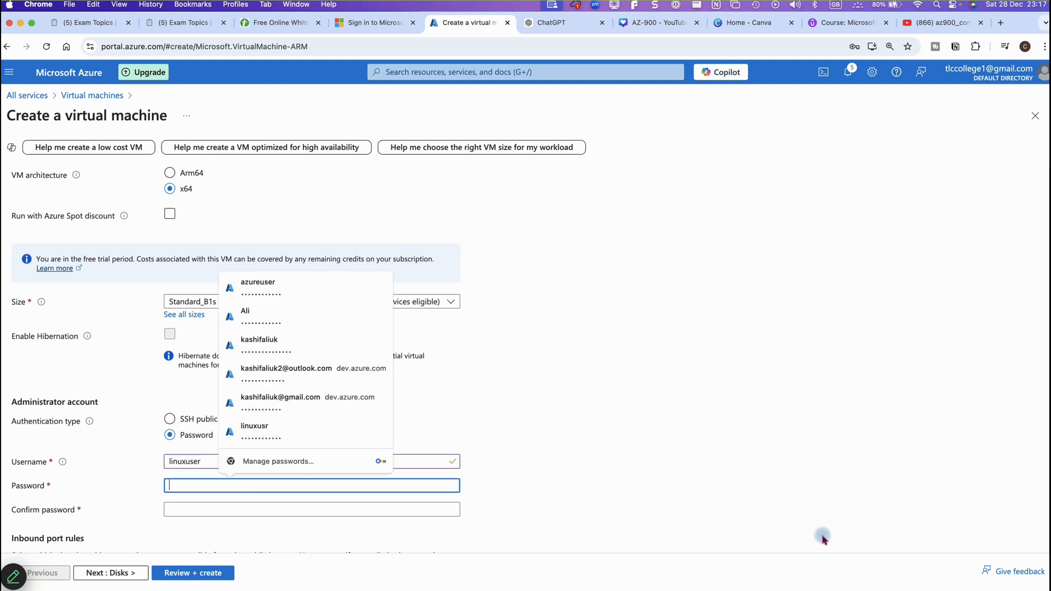
pyautogui.write('Pa')
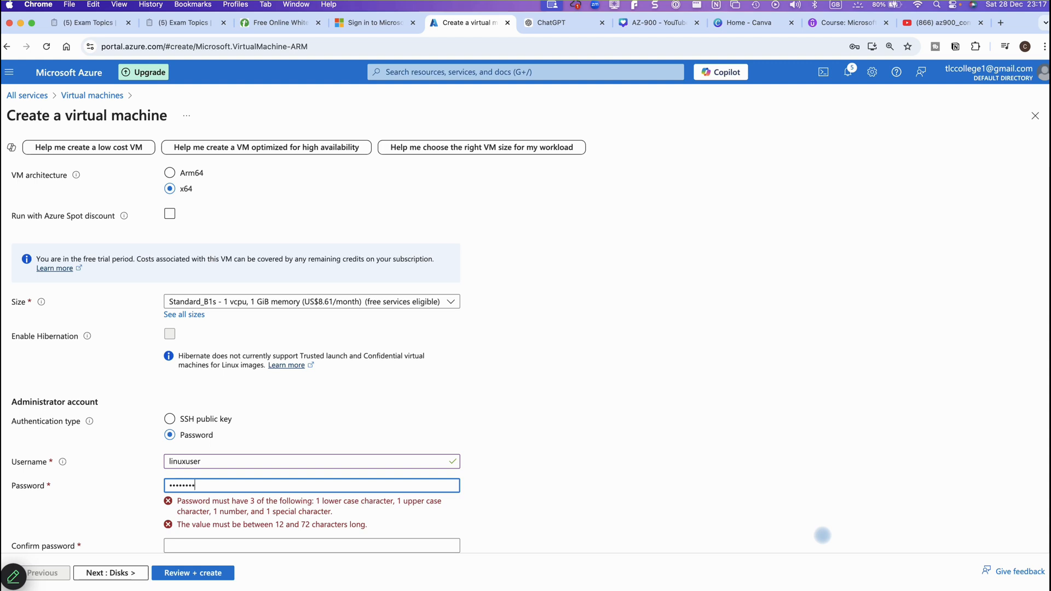
pyautogui.write('••••••••••')
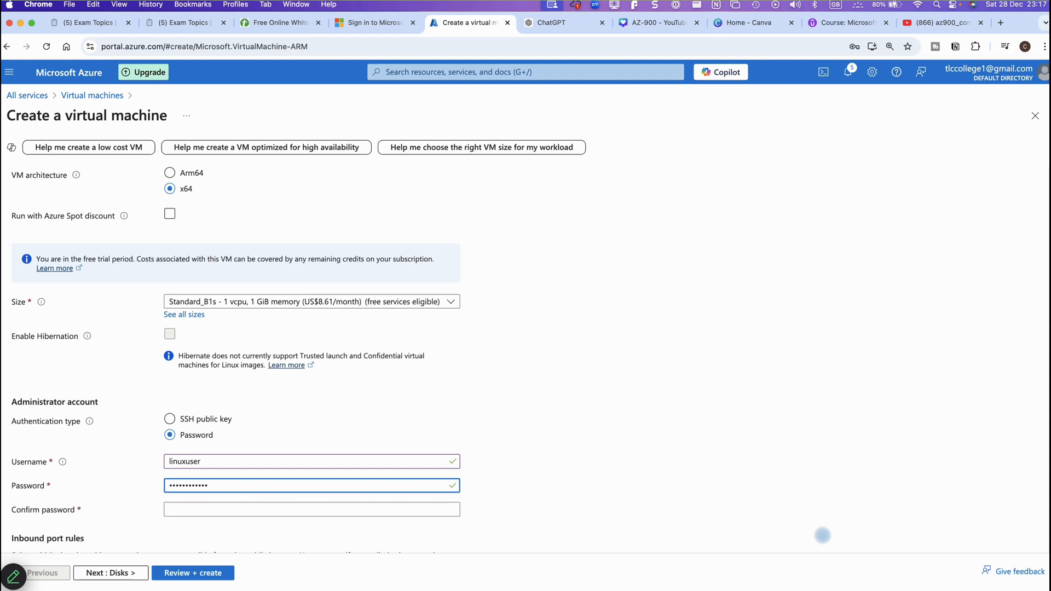
pyautogui.press('Tab')
pyautogui.write('Pa')
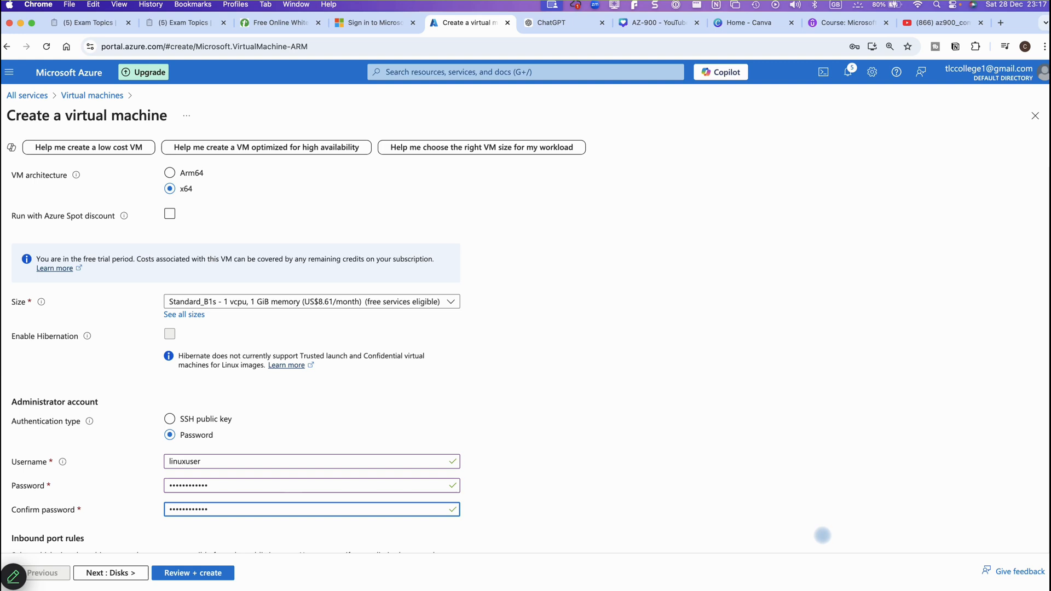
pyautogui.scroll(-3, 617, 504)
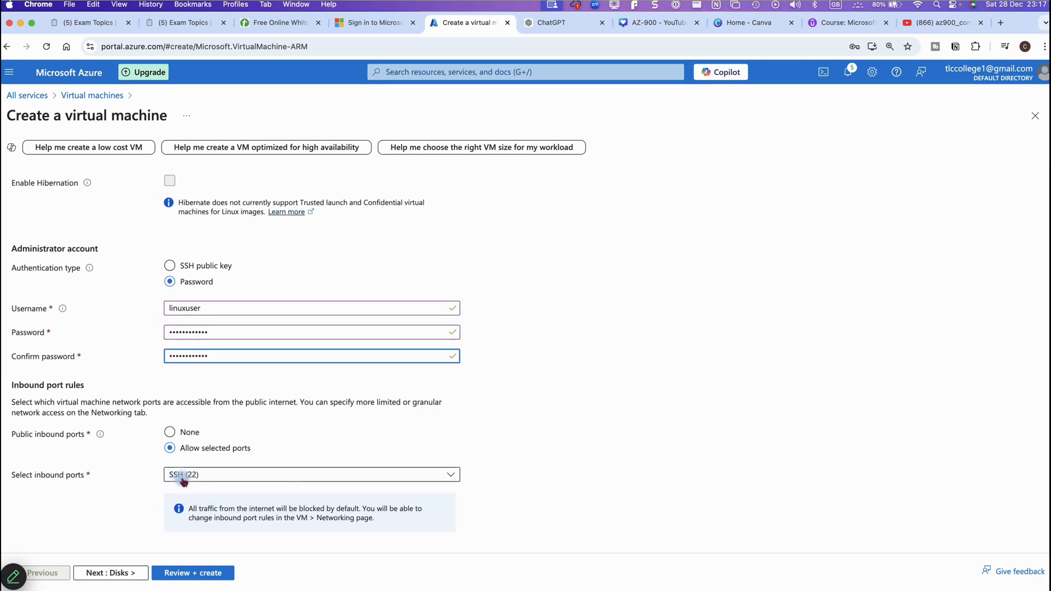
pyautogui.click(128, 573)
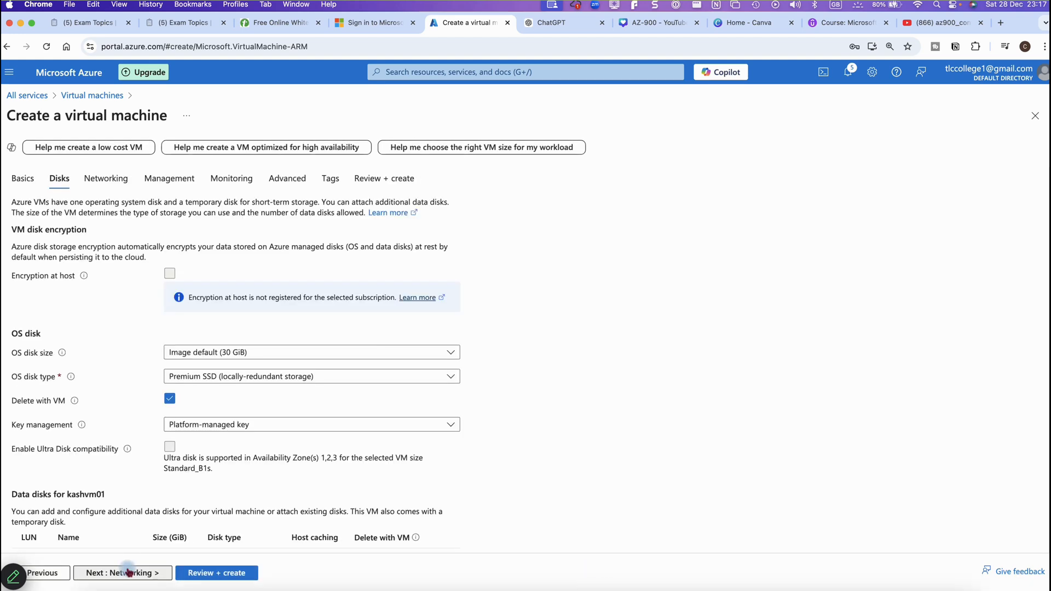
# Keep default Disks, Networking, Management, Monitoring, Advanced and Tags settings, then submit kashvm01 after validation
pyautogui.click(129, 574)
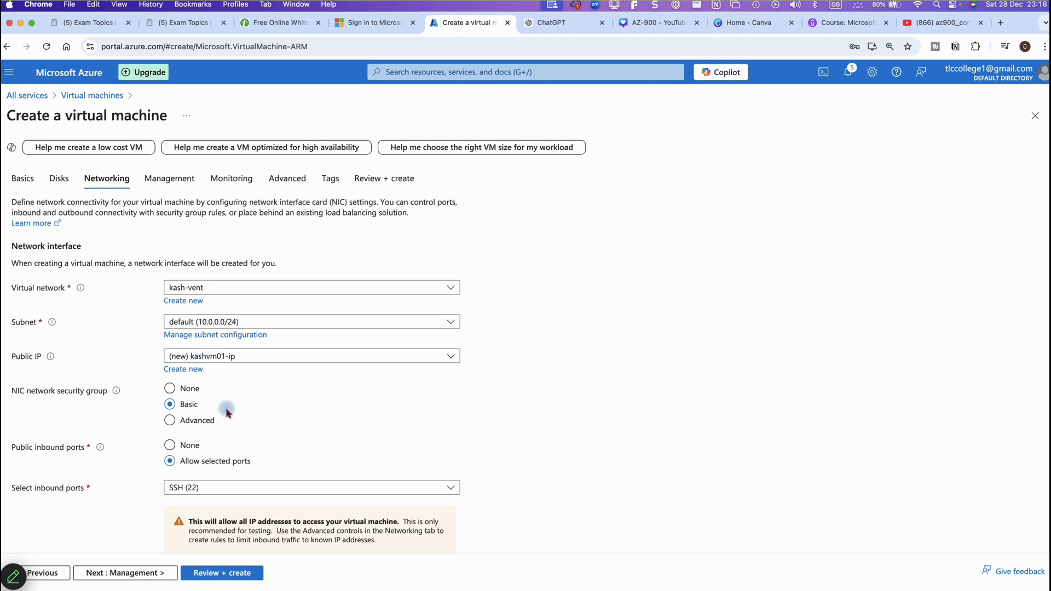
pyautogui.scroll(-5, 226, 414)
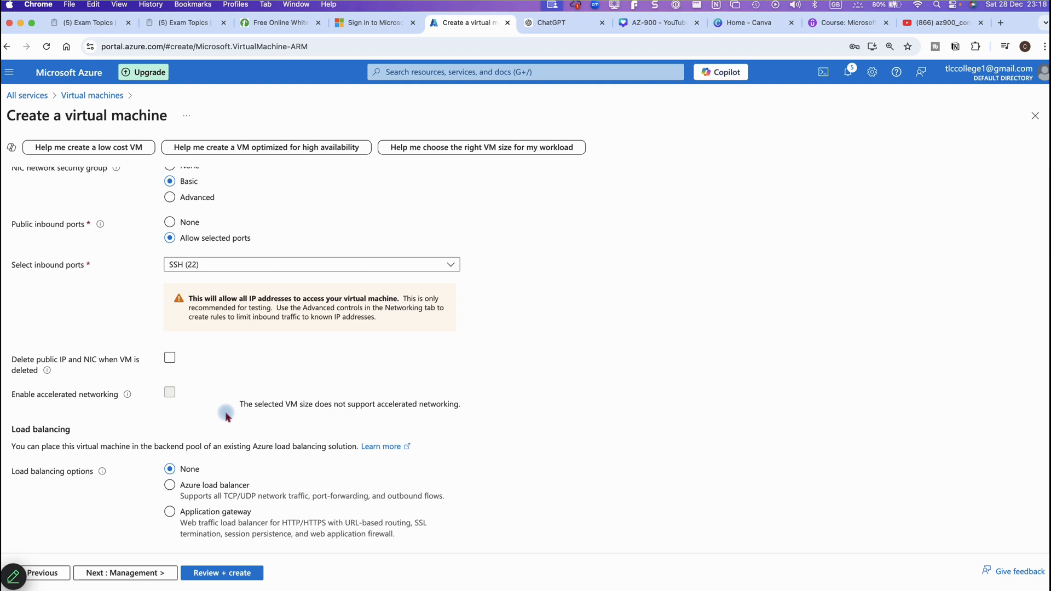
pyautogui.click(145, 574)
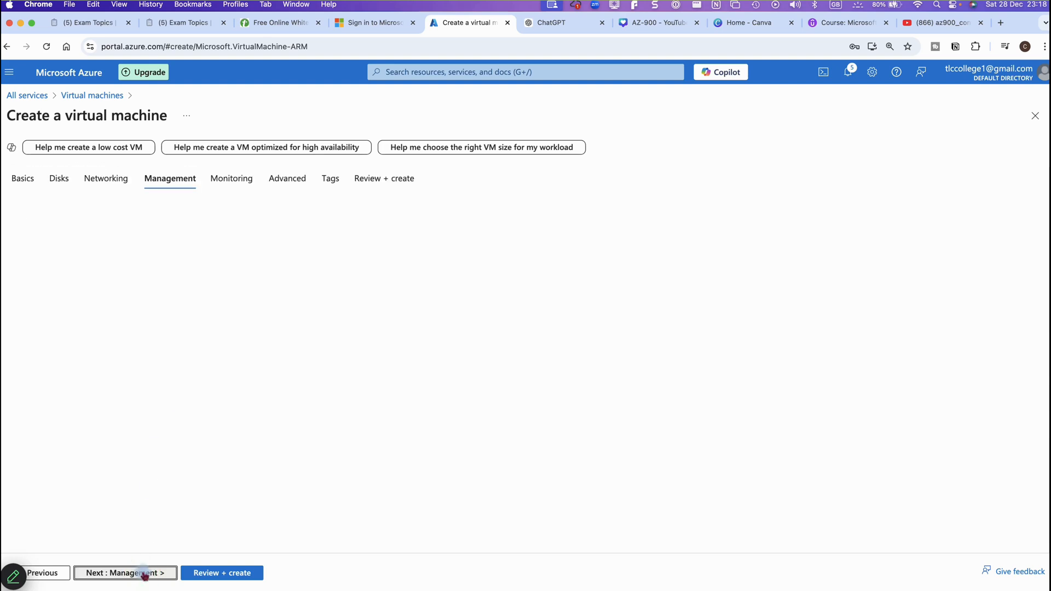
pyautogui.click(145, 573)
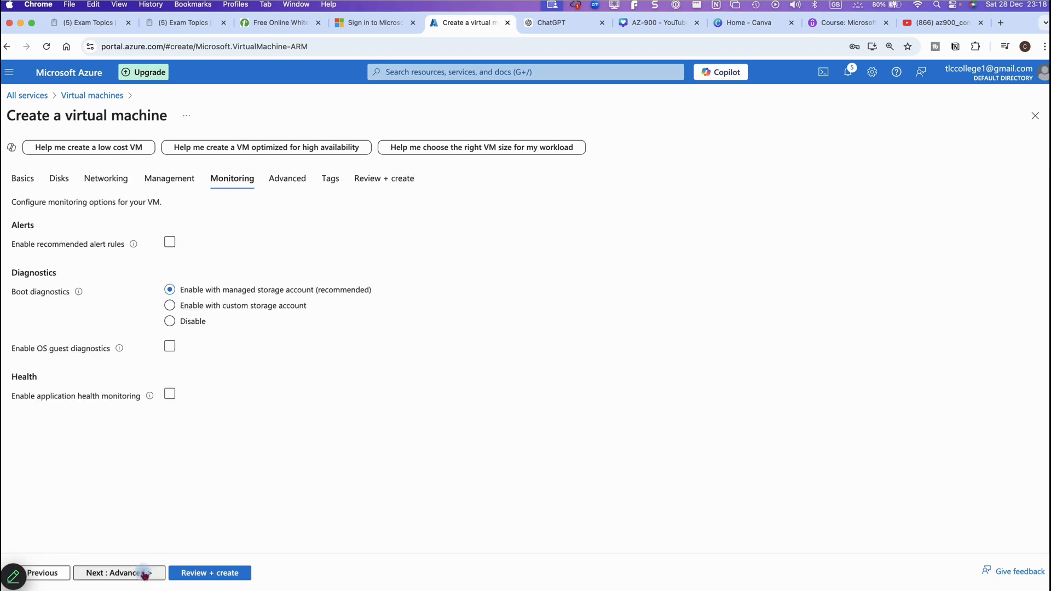
pyautogui.click(142, 571)
pyautogui.click(141, 571)
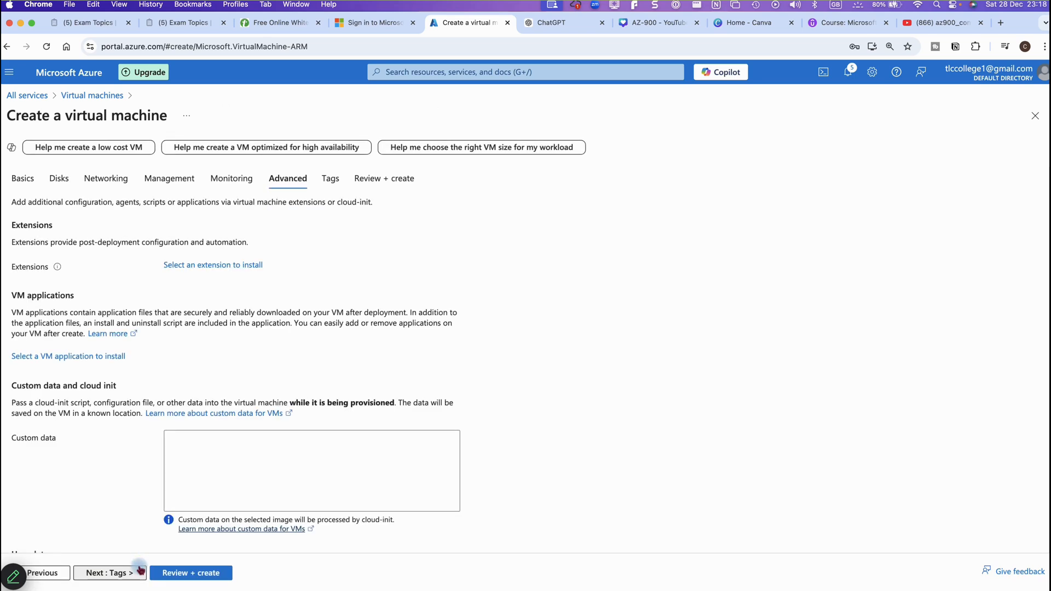
pyautogui.click(139, 572)
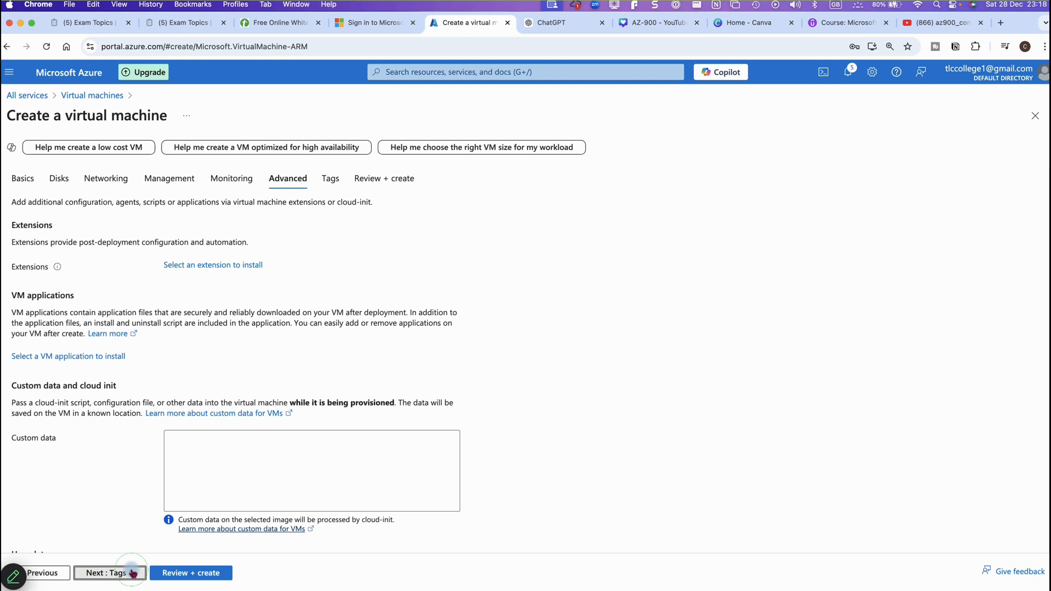
pyautogui.click(208, 573)
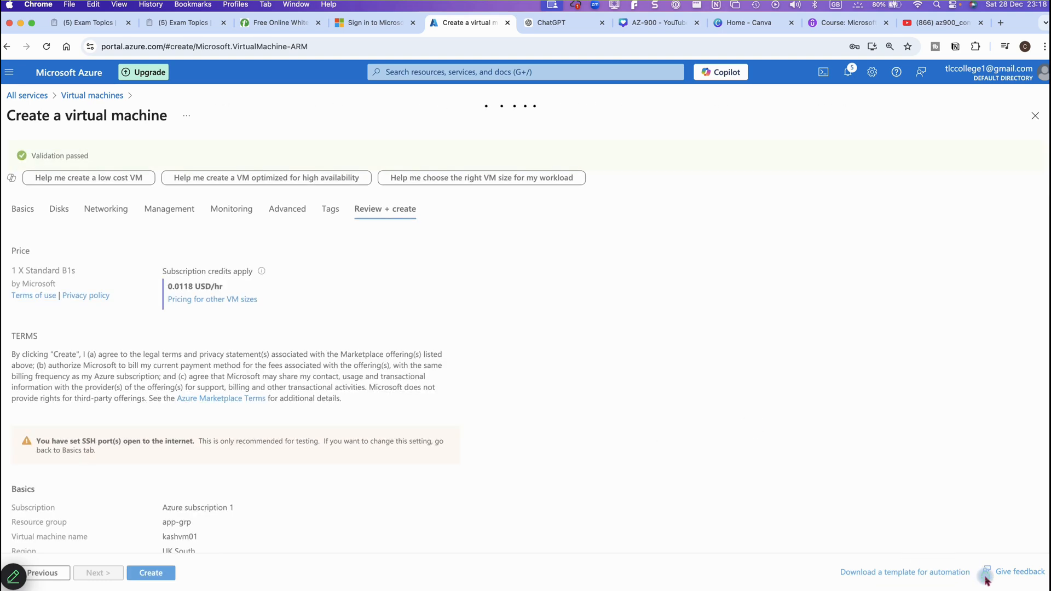
pyautogui.click(168, 575)
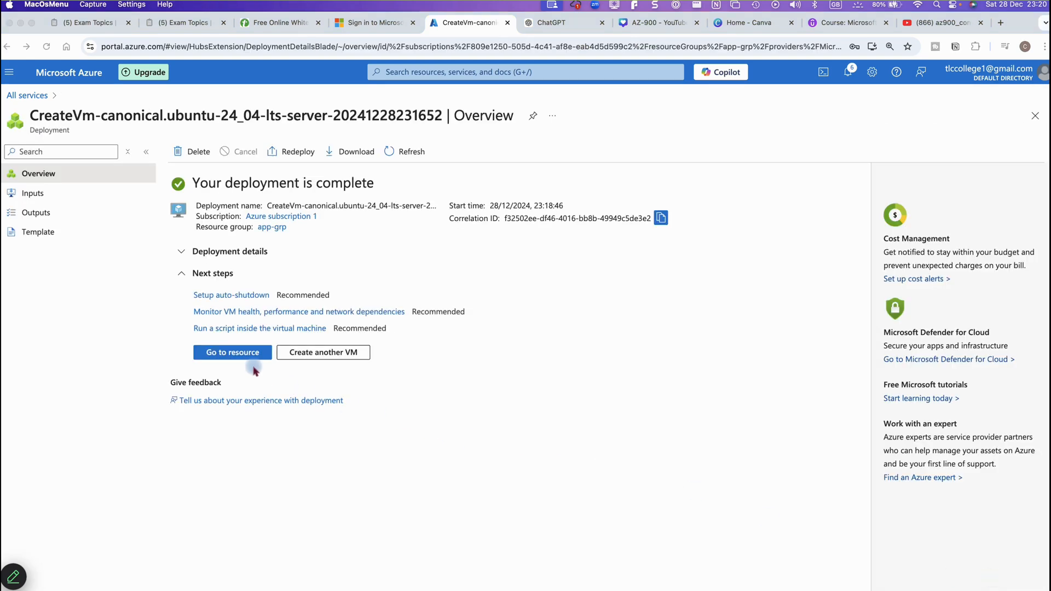
# Open the deployed kashvm01 virtual machine's overview page
pyautogui.click(251, 359)
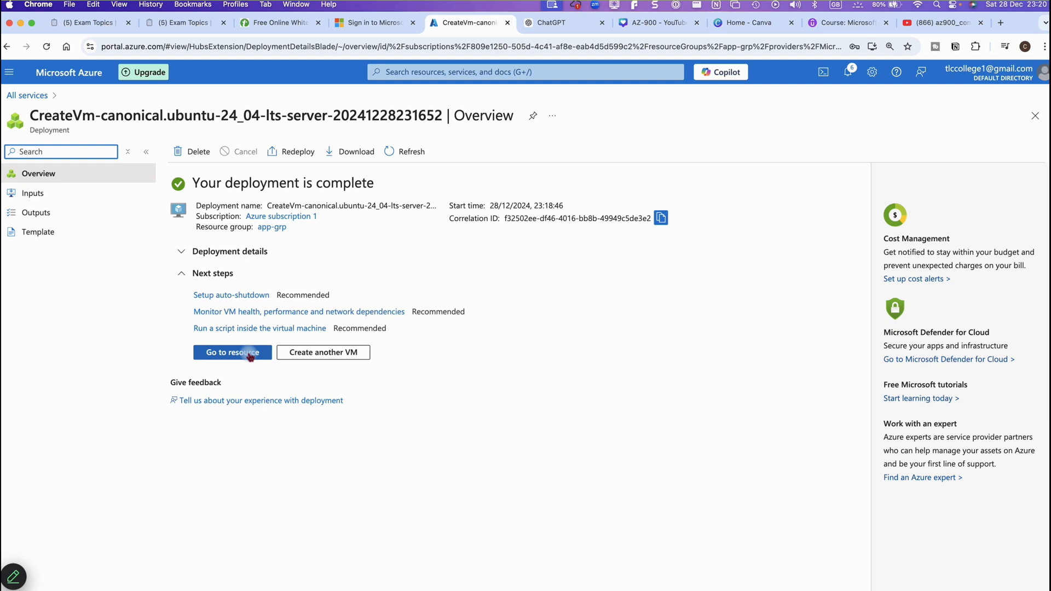
pyautogui.click(250, 354)
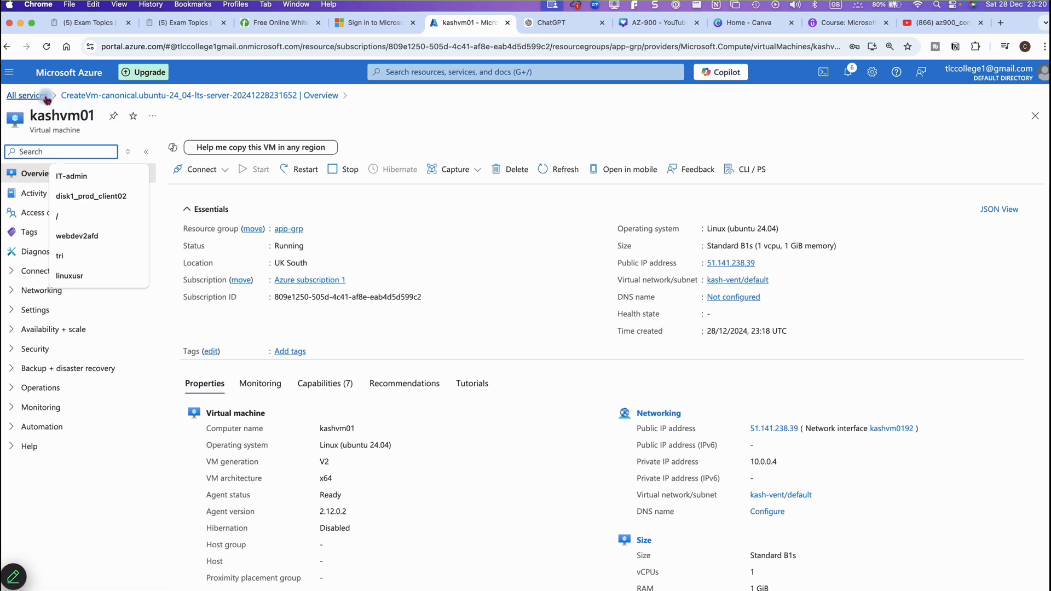
# Go to the Virtual machines list showing kashvm01 and choose to create another Azure virtual machine
pyautogui.click(8, 72)
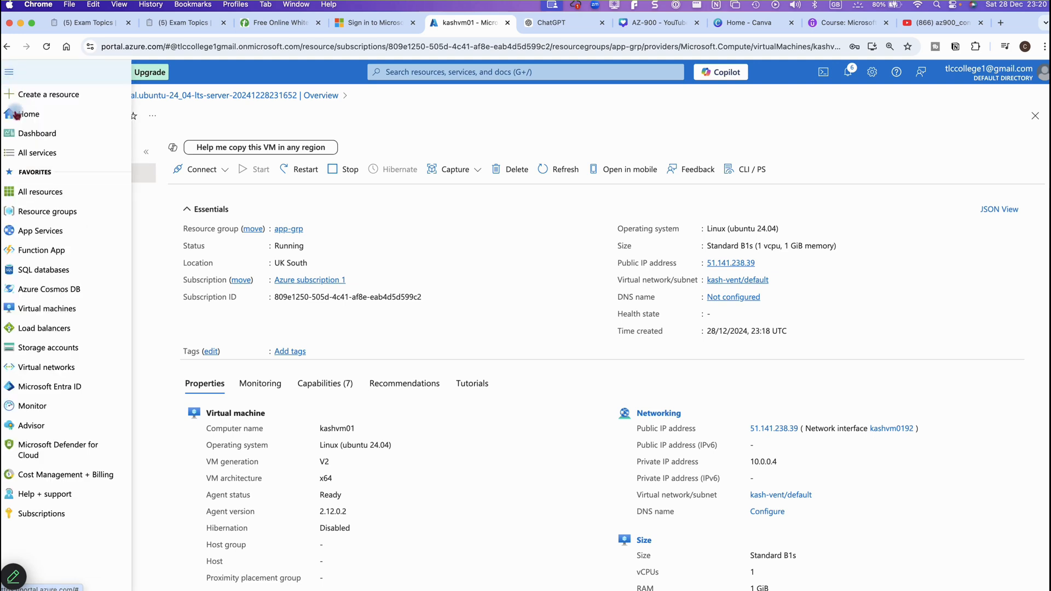
pyautogui.click(45, 309)
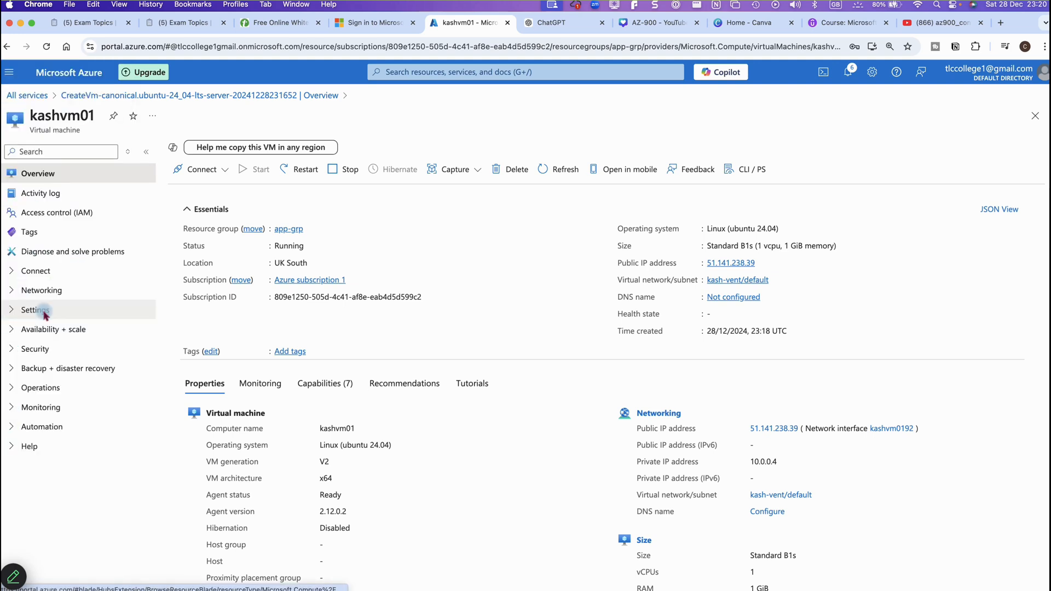
pyautogui.click(66, 406)
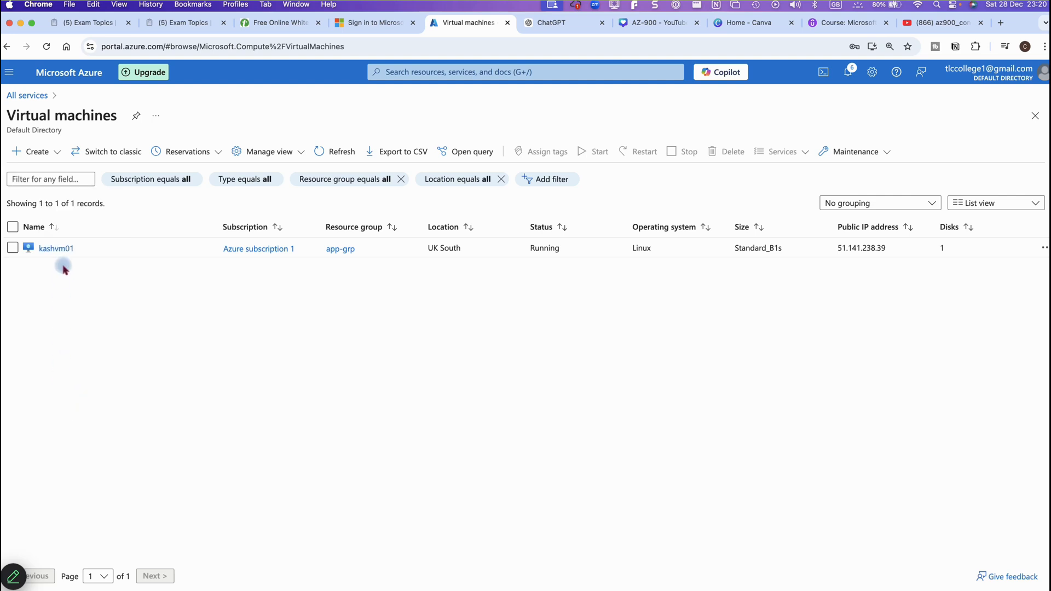
pyautogui.click(57, 153)
pyautogui.click(57, 175)
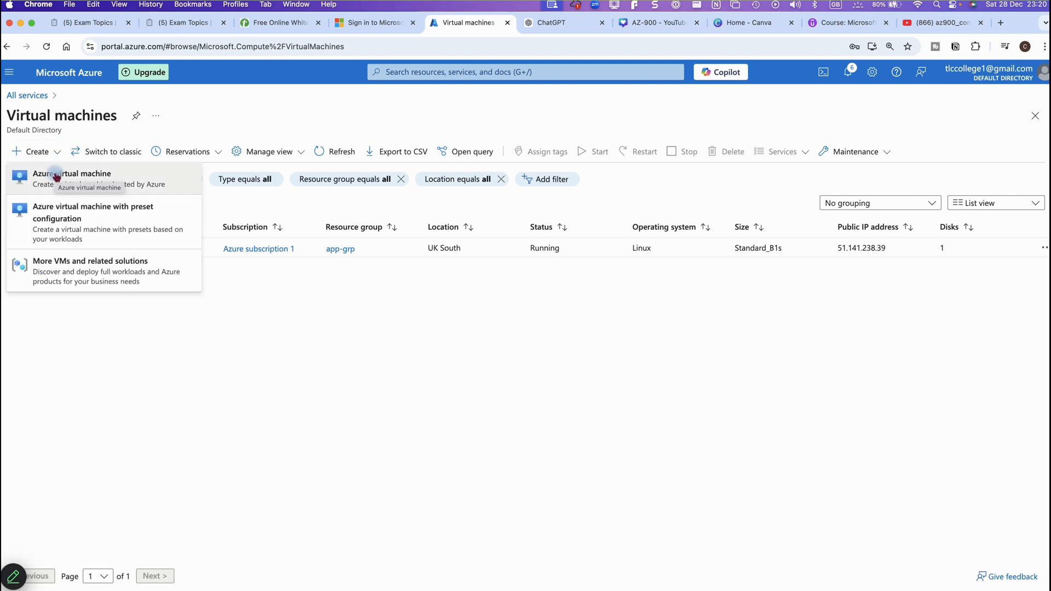
# Name the second VM kashvm02 and set No infrastructure redundancy
pyautogui.click(56, 175)
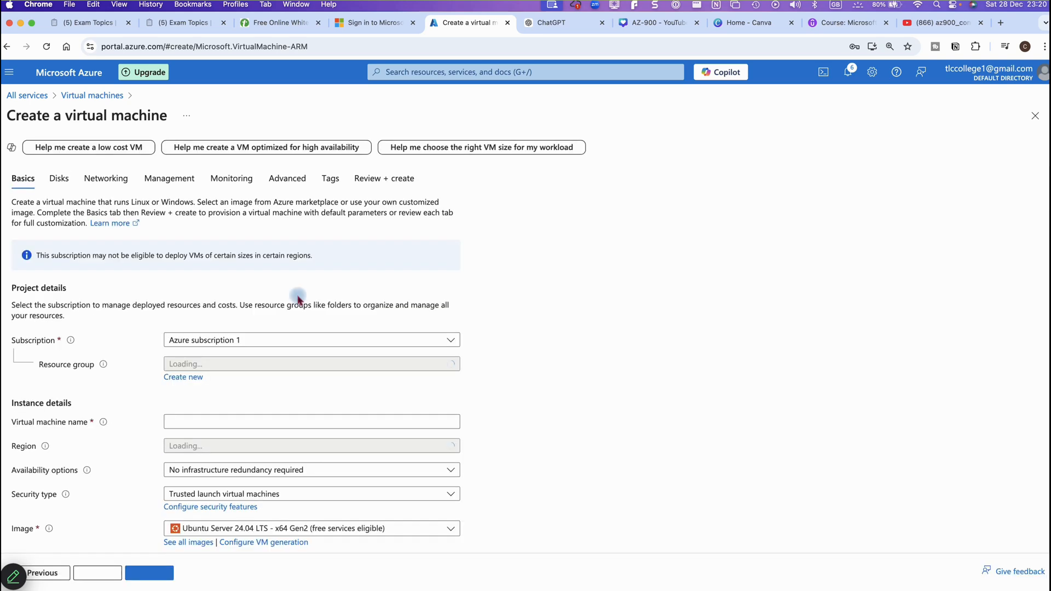
pyautogui.scroll(-3, 471, 399)
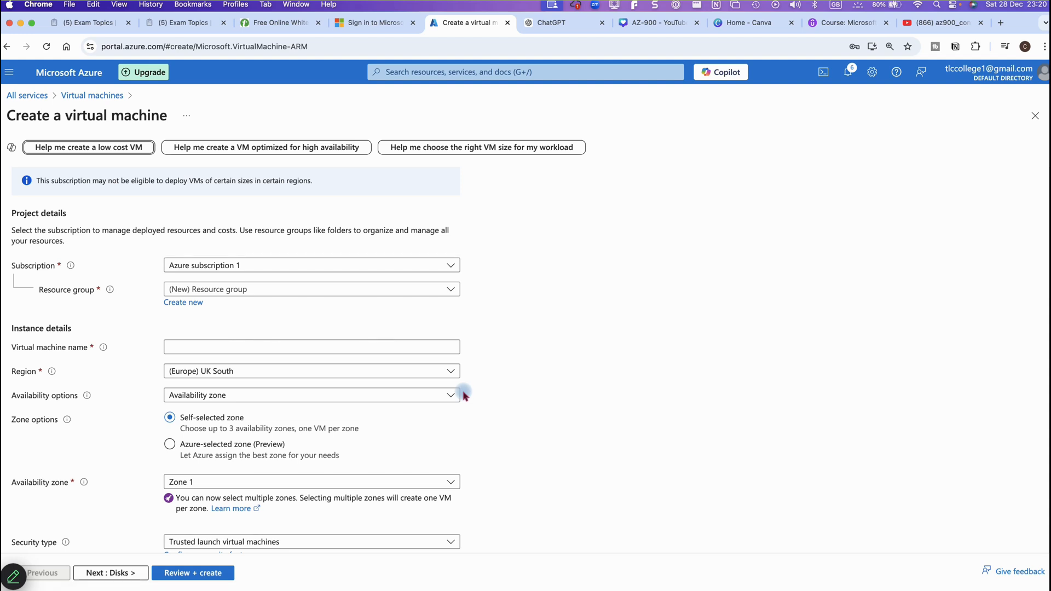
pyautogui.click(364, 348)
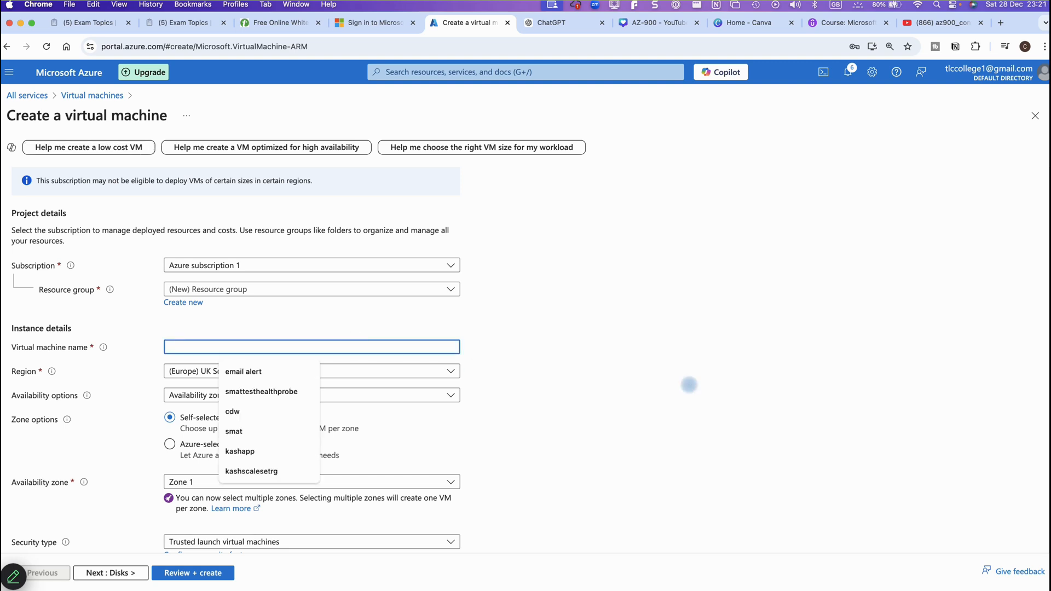
pyautogui.write('kashvm02')
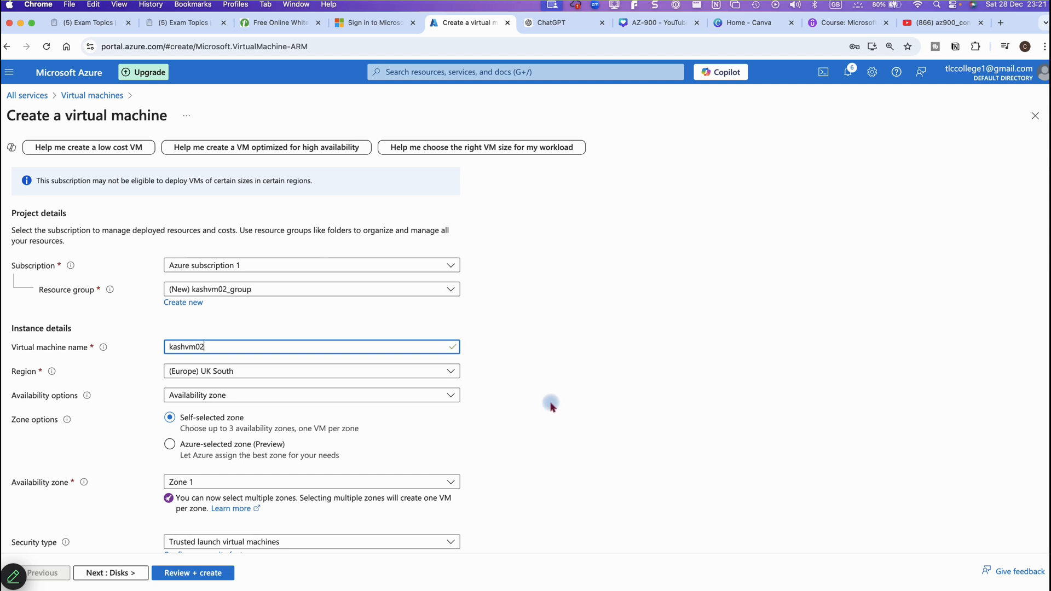
pyautogui.click(218, 395)
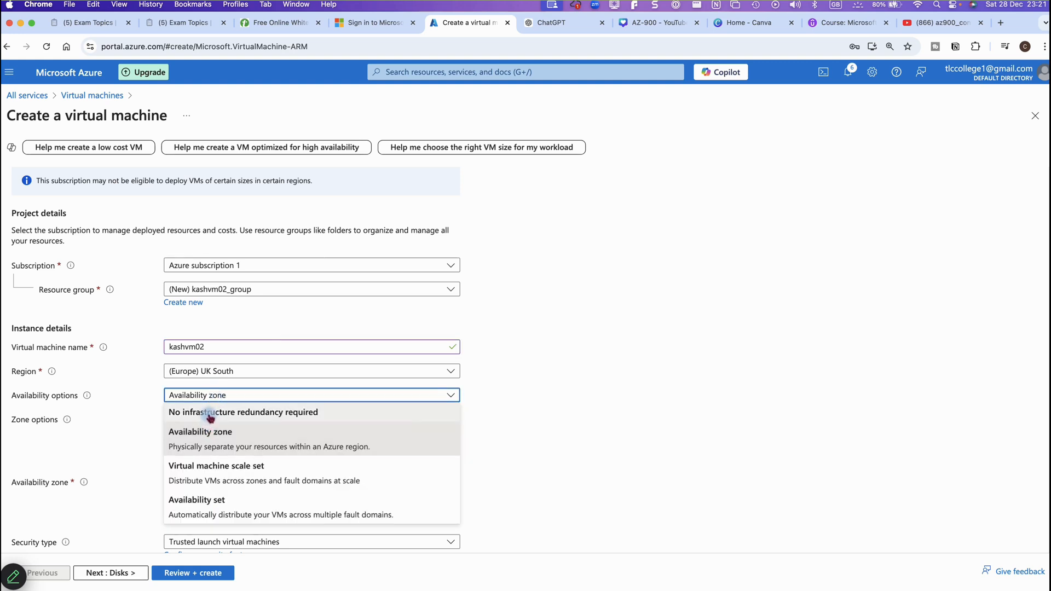
pyautogui.click(210, 414)
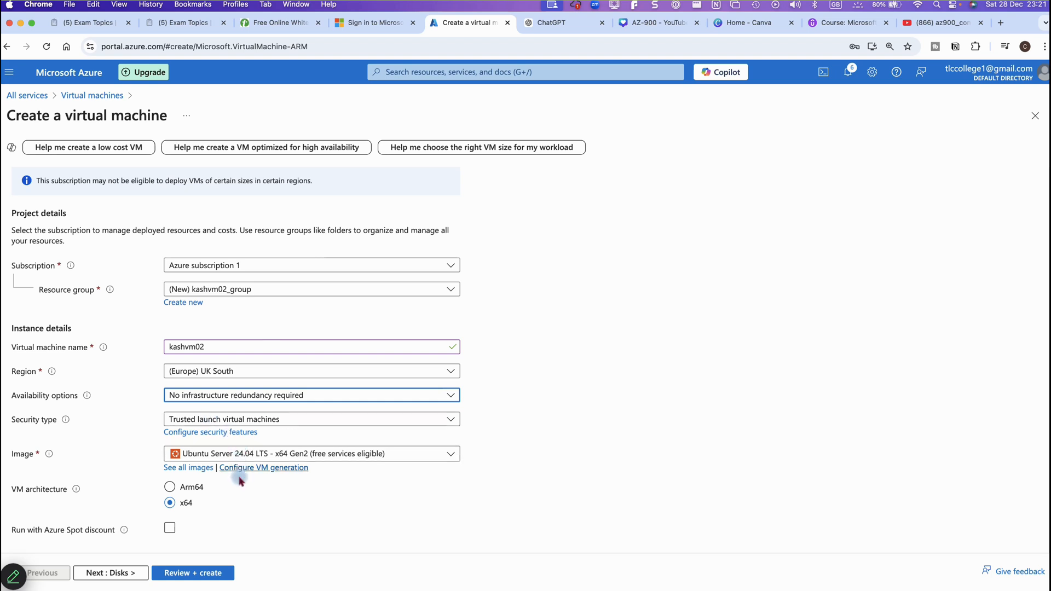
pyautogui.scroll(-3, 252, 495)
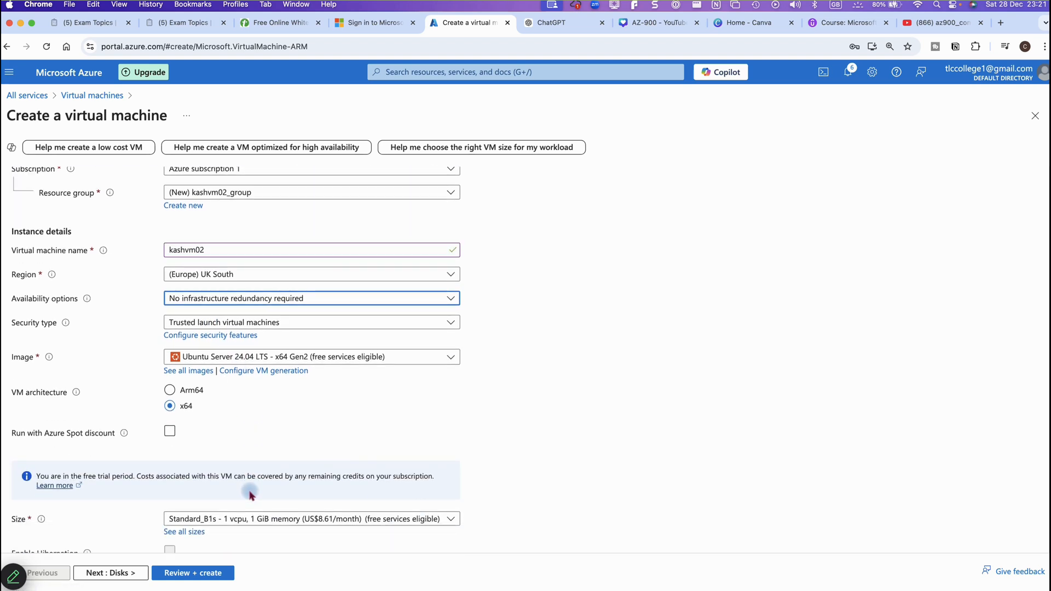
pyautogui.scroll(3, 249, 495)
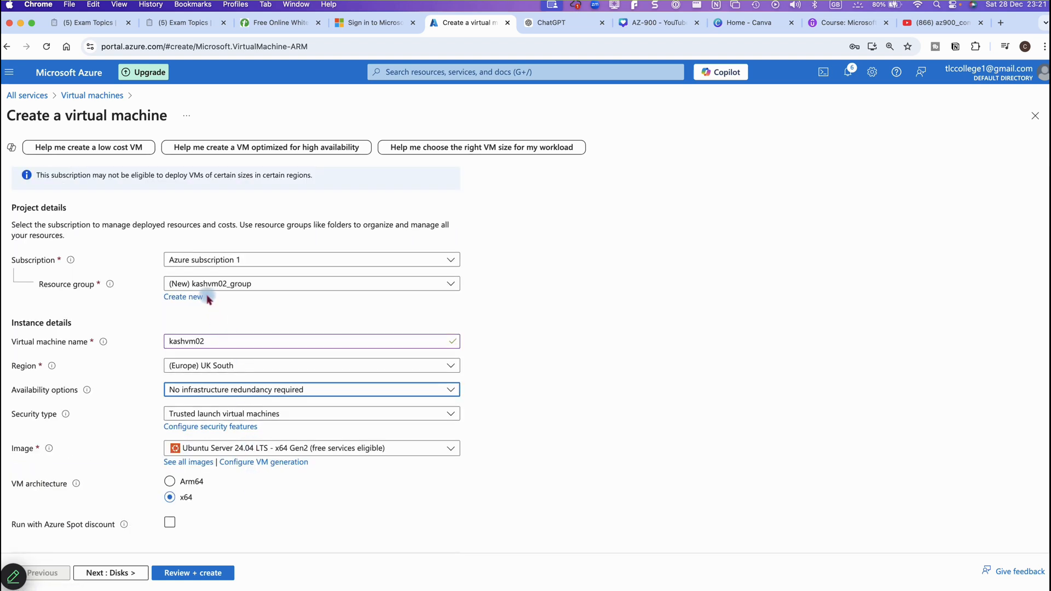
# Place kashvm02 in the existing app-grp resource group
pyautogui.click(277, 284)
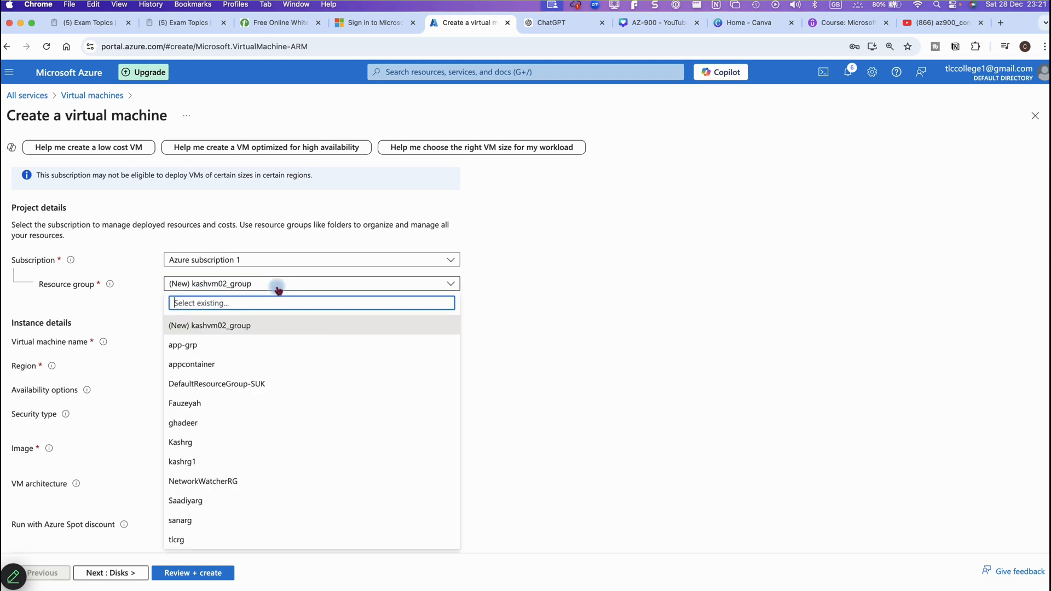
pyautogui.click(188, 347)
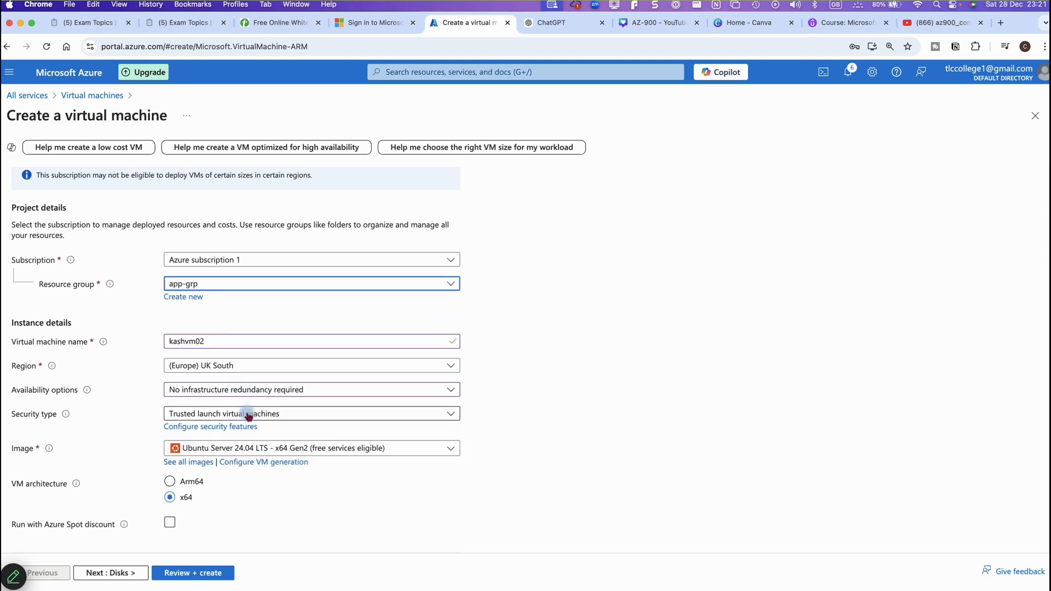
pyautogui.scroll(-5, 248, 416)
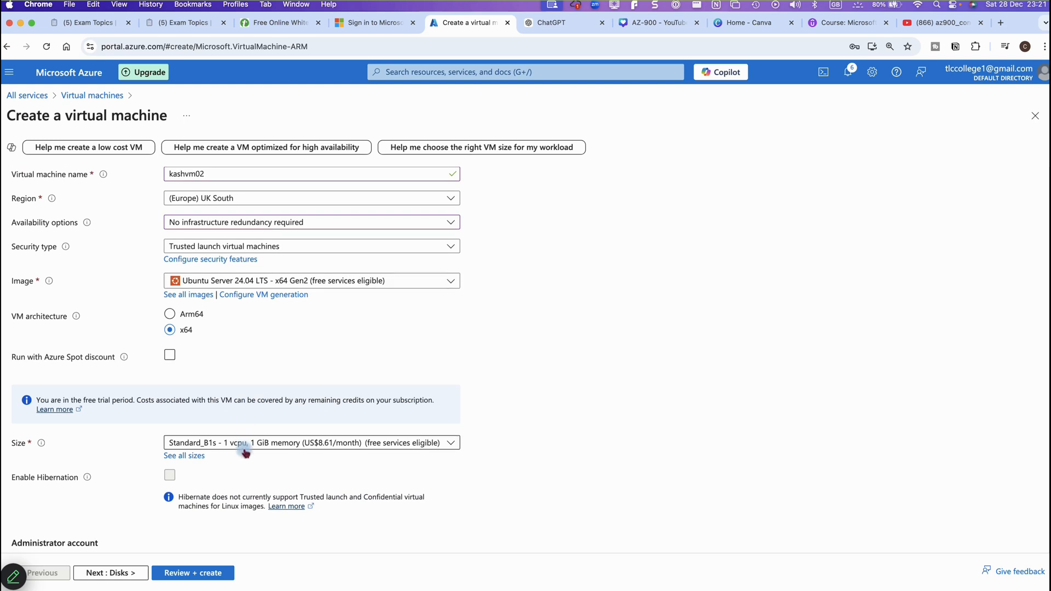
pyautogui.scroll(-6, 236, 455)
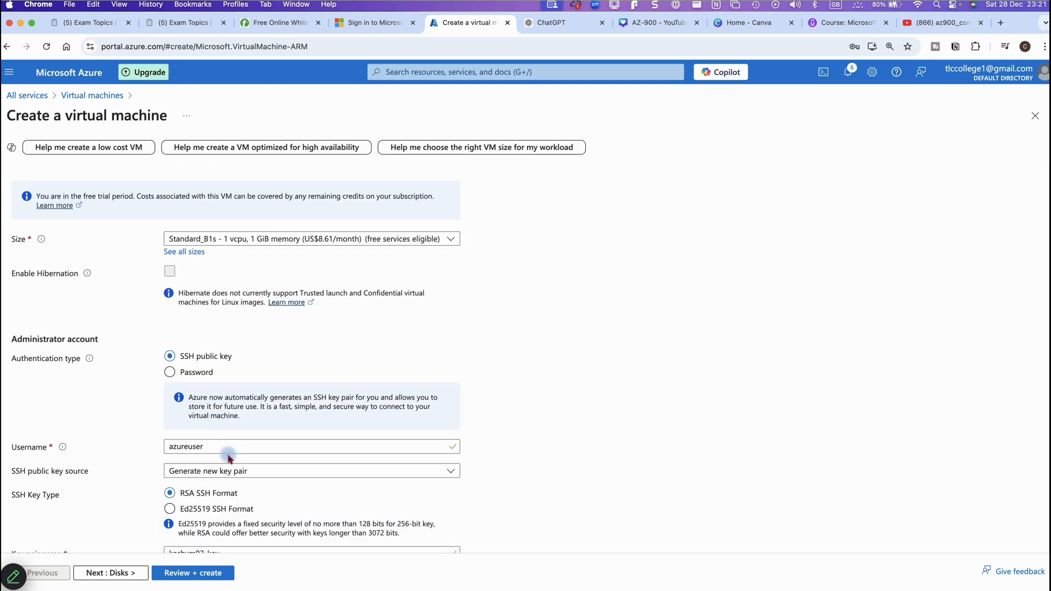
# Give kashvm02 password authentication with username linuxuser and a matching confirmed password
pyautogui.click(170, 372)
pyautogui.click(235, 399)
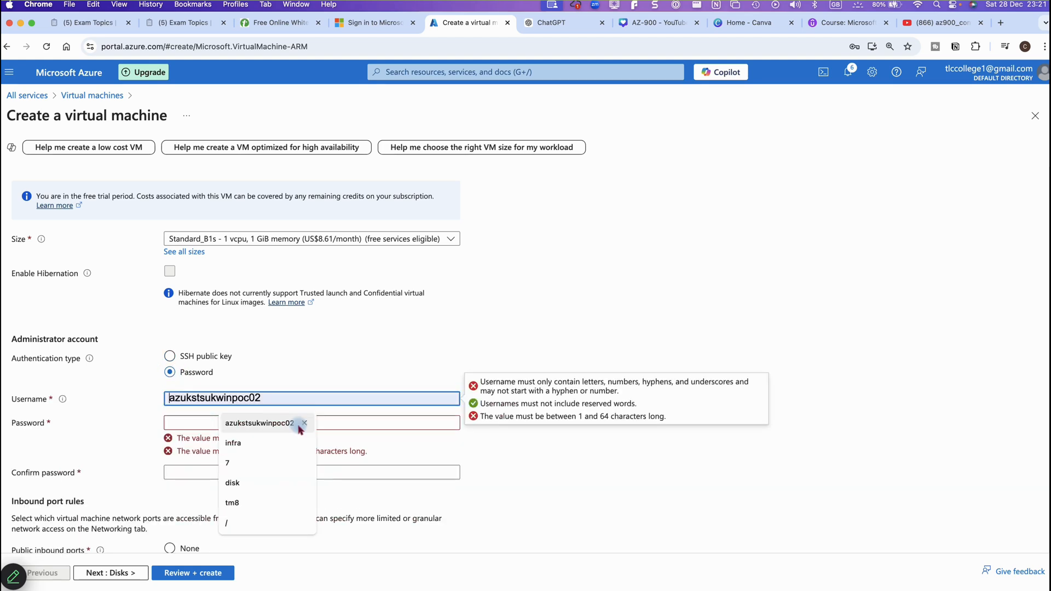
pyautogui.write('lin')
pyautogui.write('xuser')
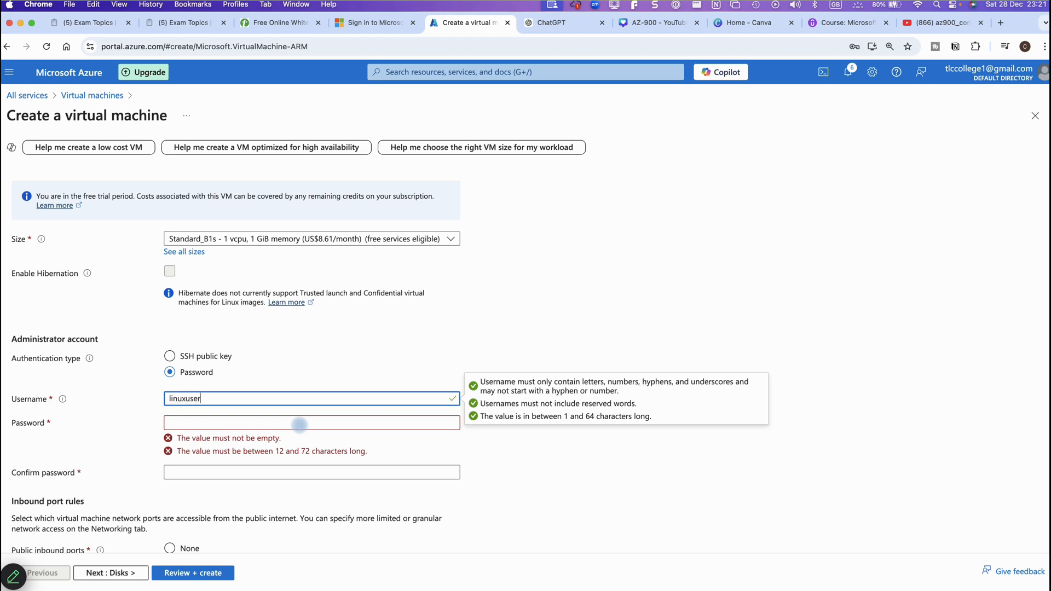
pyautogui.click(296, 425)
pyautogui.write('Pas')
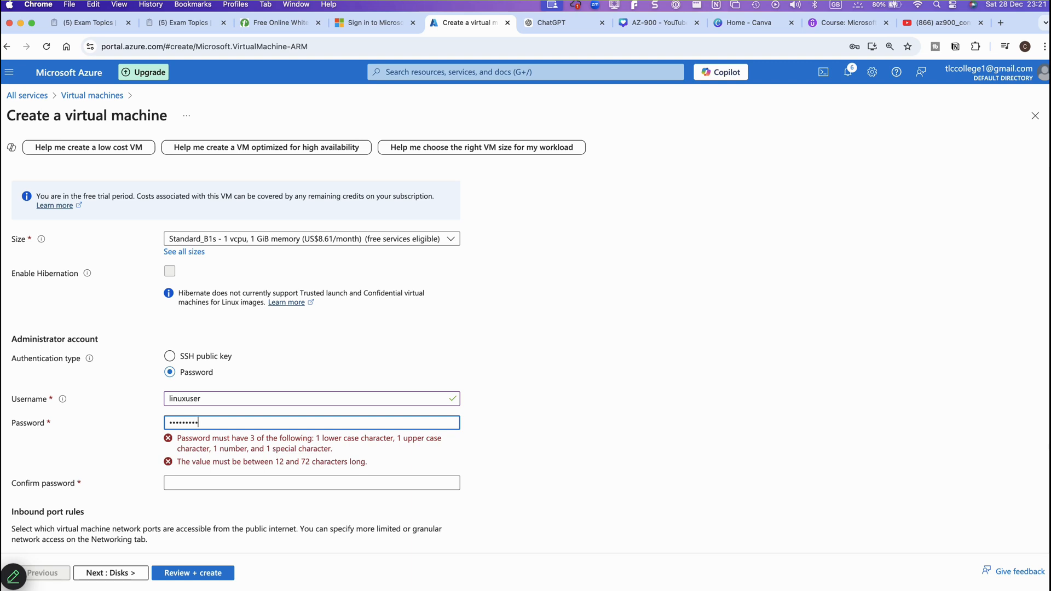
pyautogui.press('Tab')
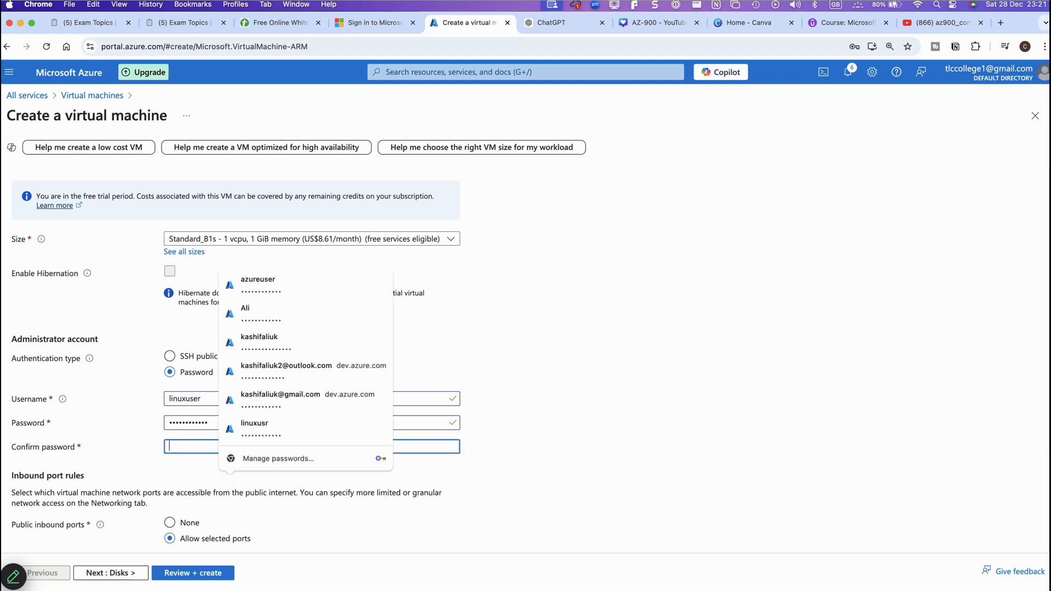
pyautogui.write('P')
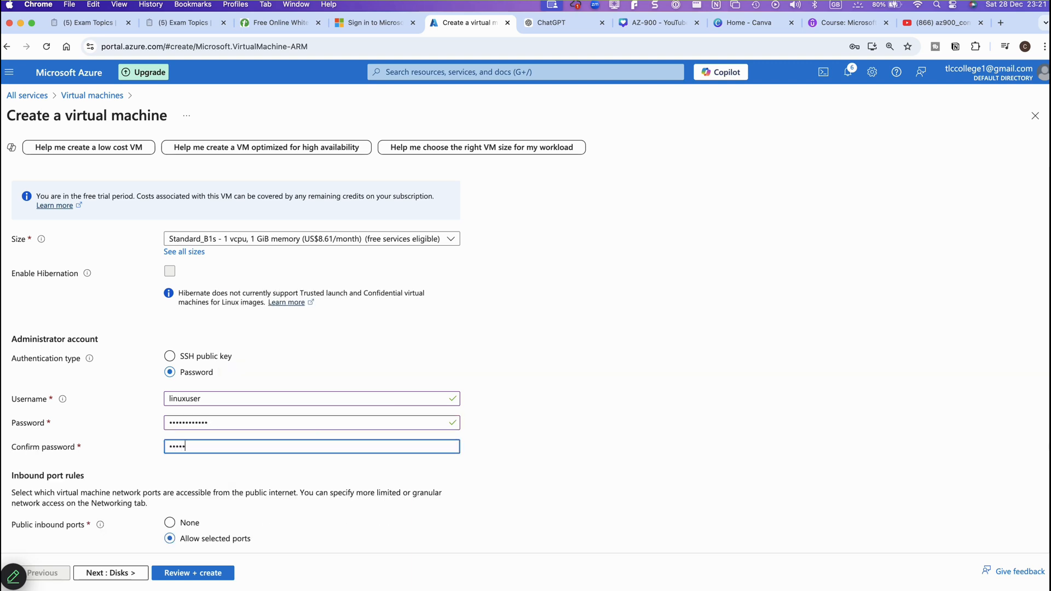
pyautogui.write('••••••••••')
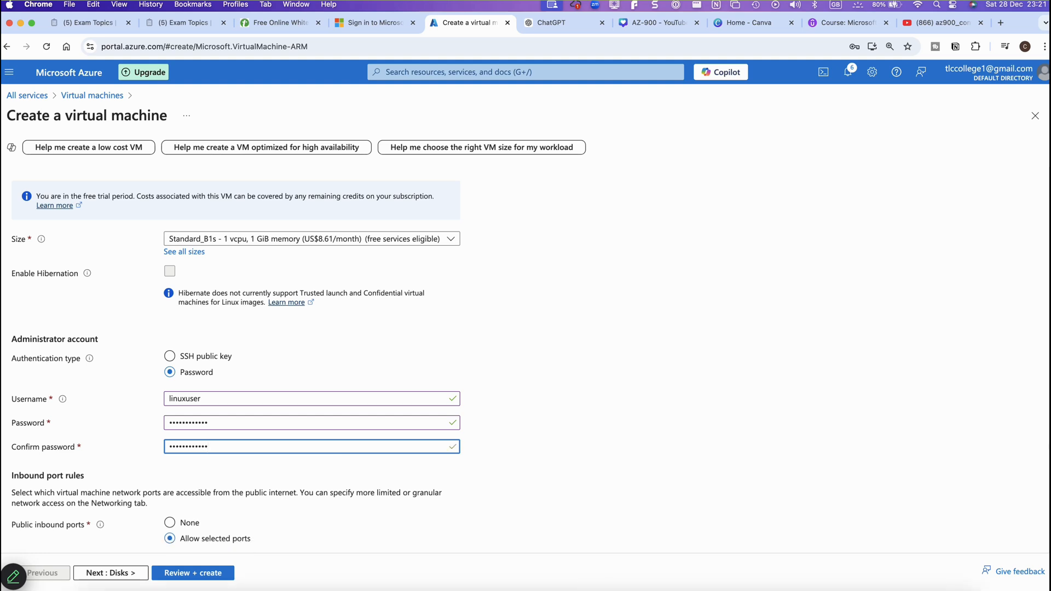
pyautogui.scroll(-3, 861, 432)
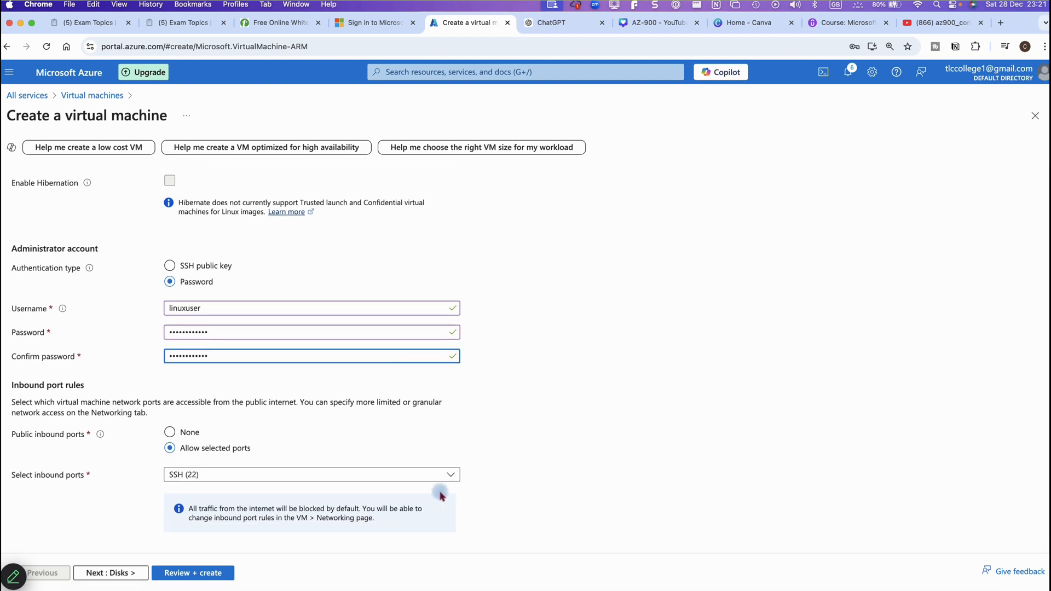
# Accept default Disks, Networking (kash-vent), Management, Monitoring, Advanced and Tags settings until validation passes
pyautogui.click(94, 570)
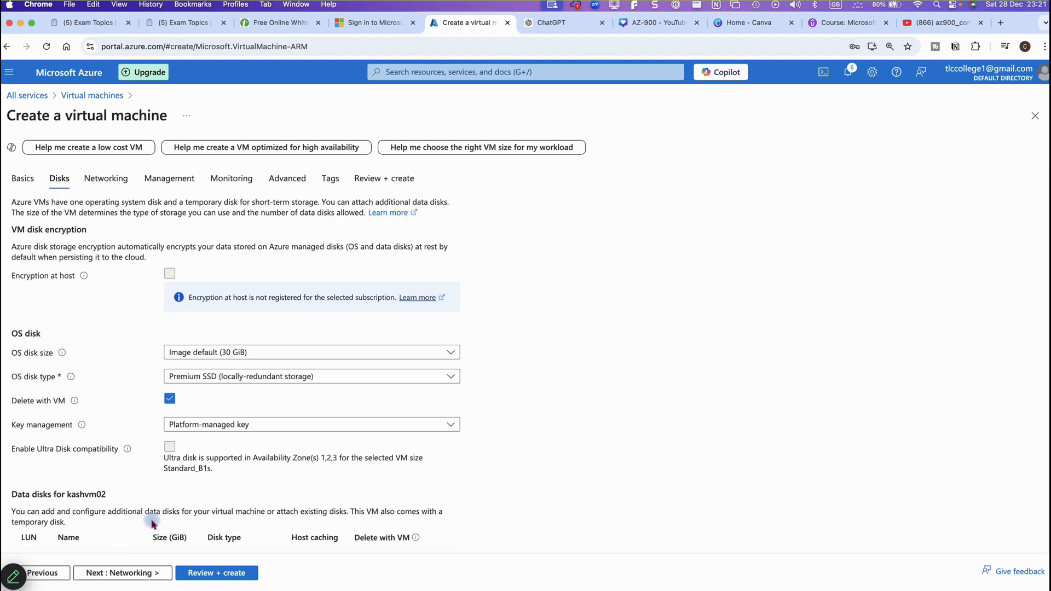
pyautogui.click(136, 571)
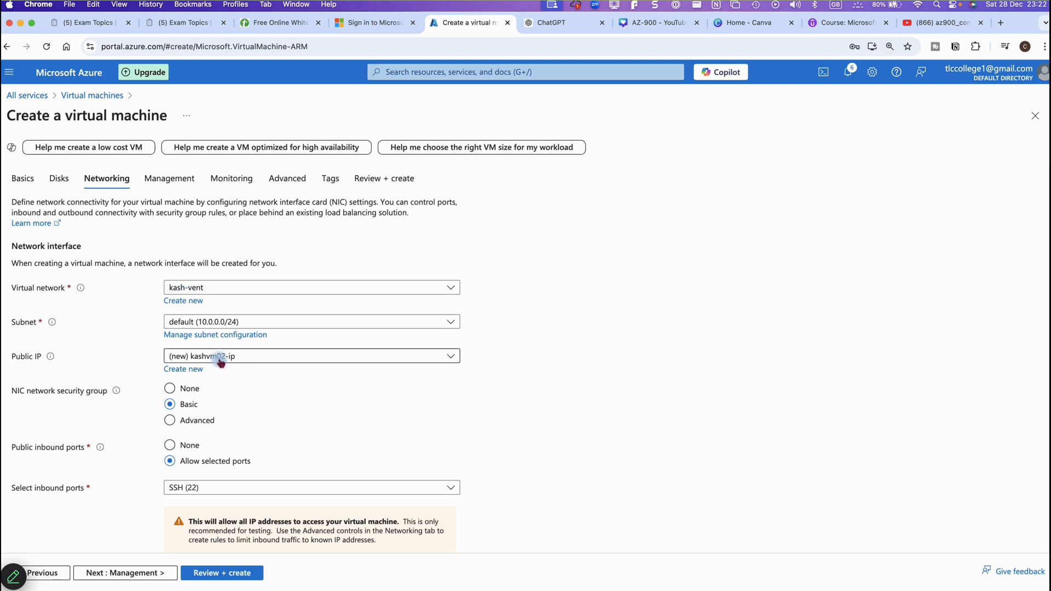
pyautogui.scroll(-3, 256, 482)
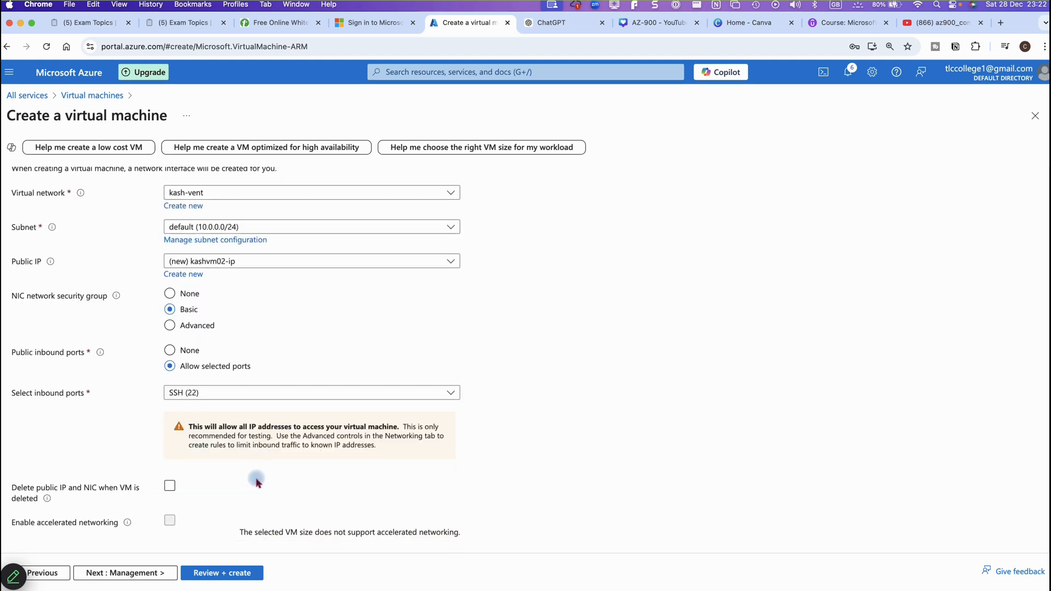
pyautogui.scroll(-3, 256, 482)
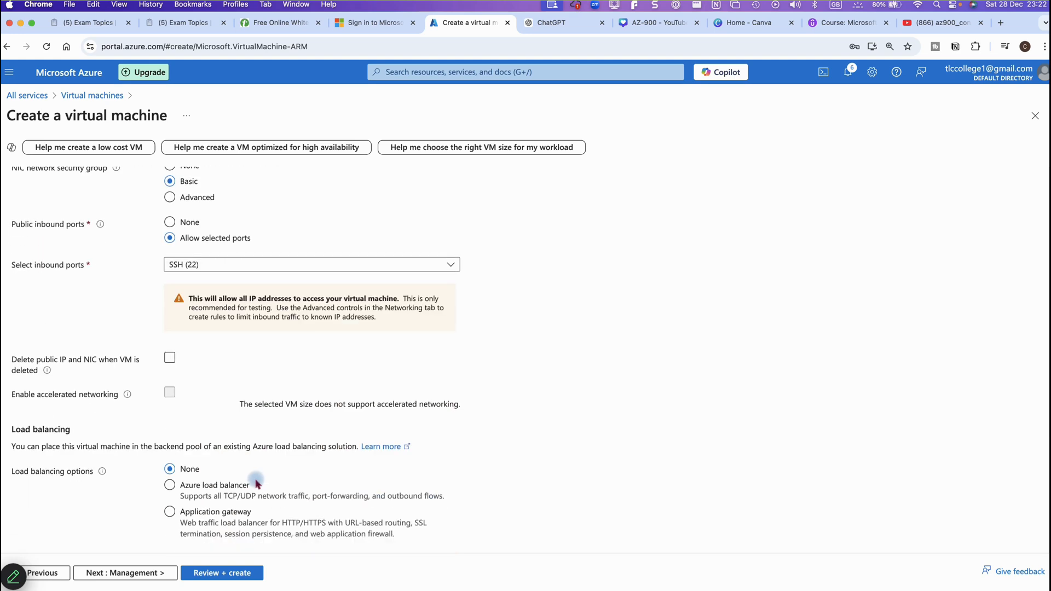
pyautogui.click(157, 573)
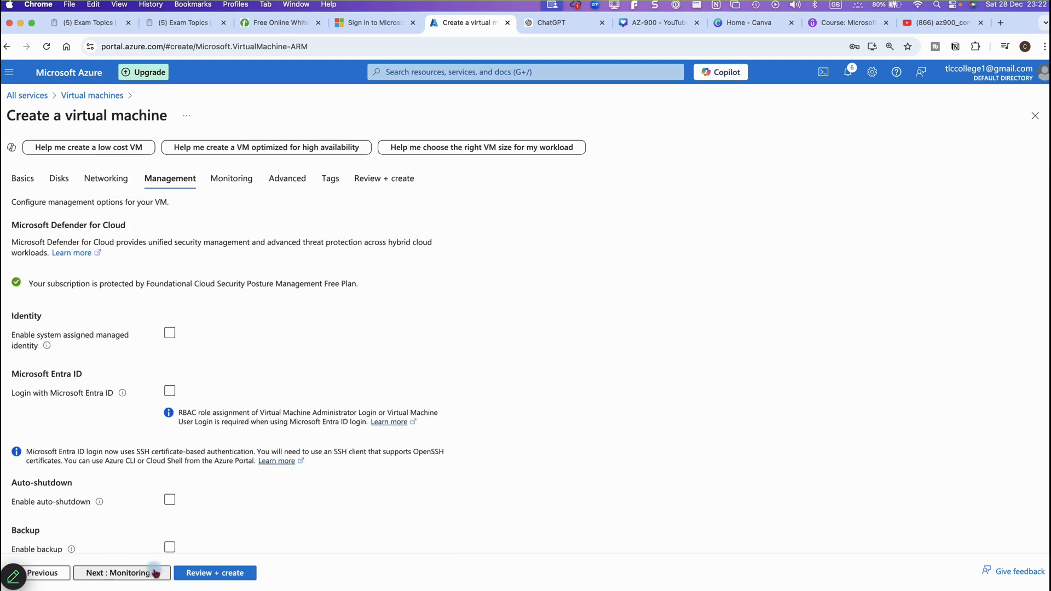
pyautogui.click(155, 573)
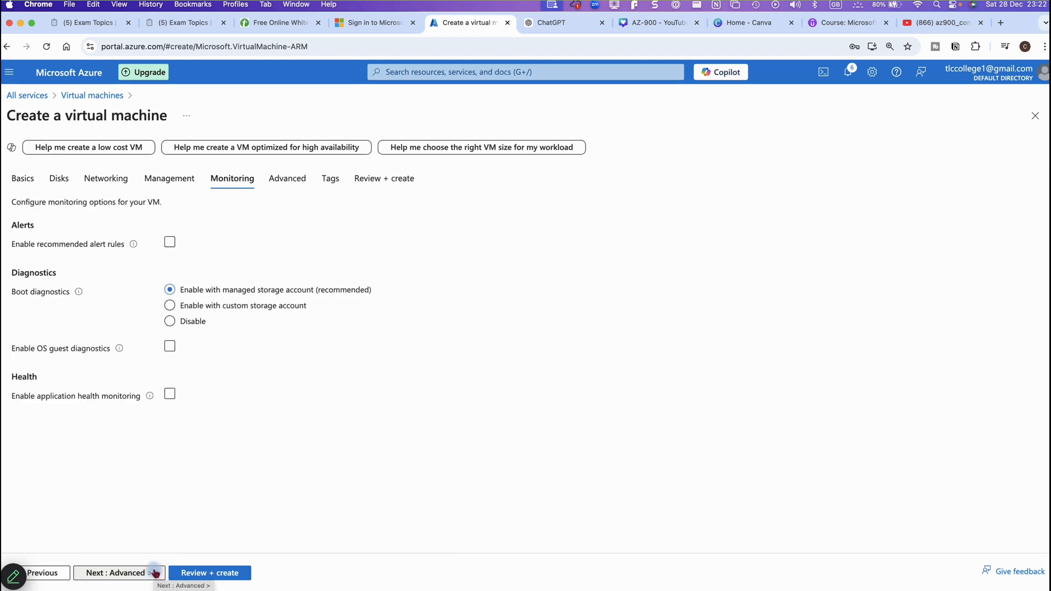
pyautogui.click(155, 573)
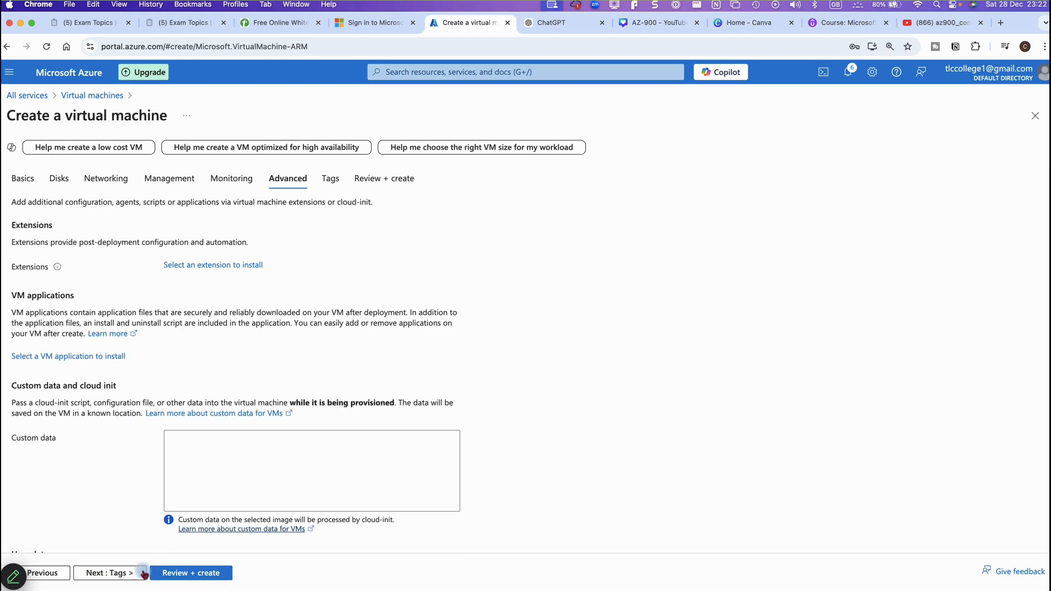
pyautogui.click(143, 573)
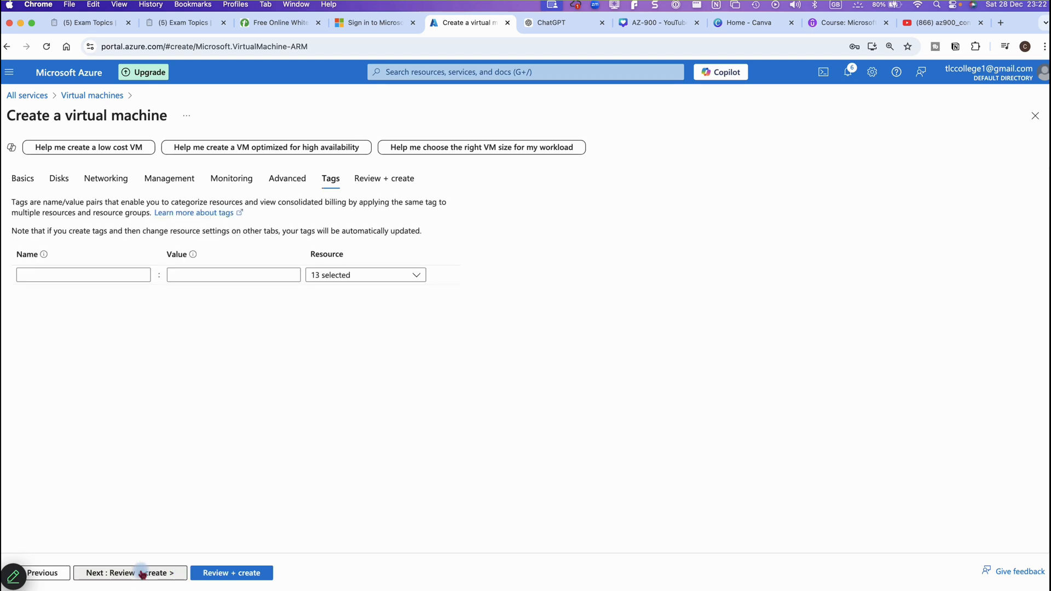
pyautogui.click(143, 573)
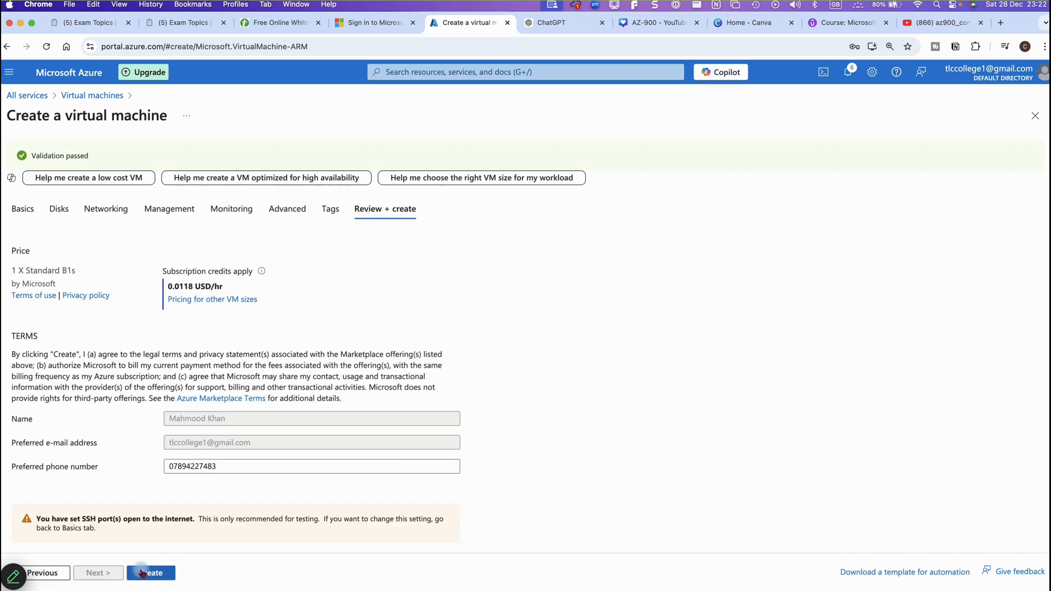
# Create kashvm02 and open its overview once the deployment completes
pyautogui.click(149, 574)
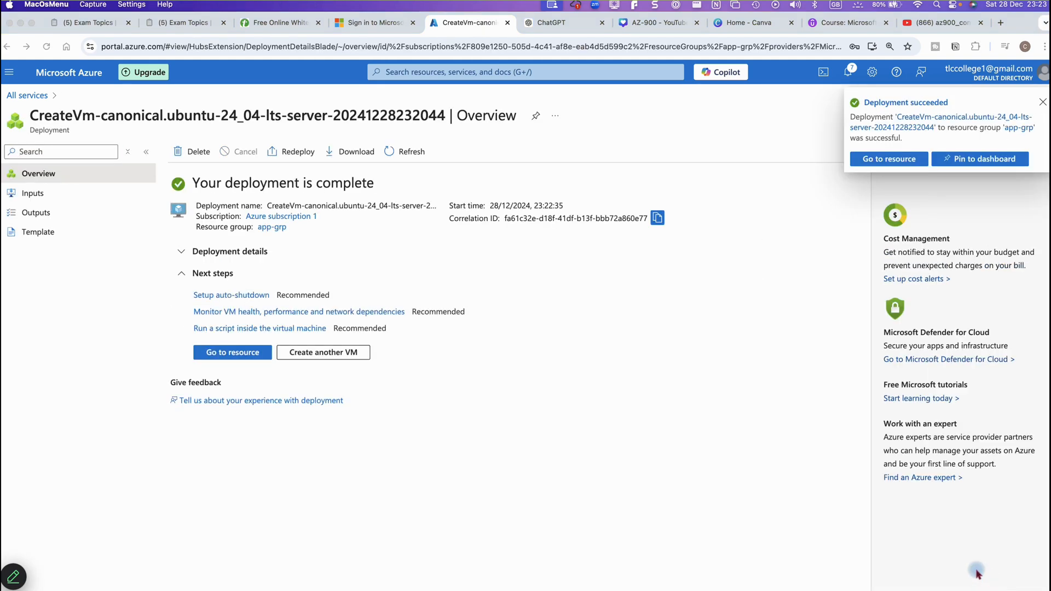
pyautogui.click(239, 352)
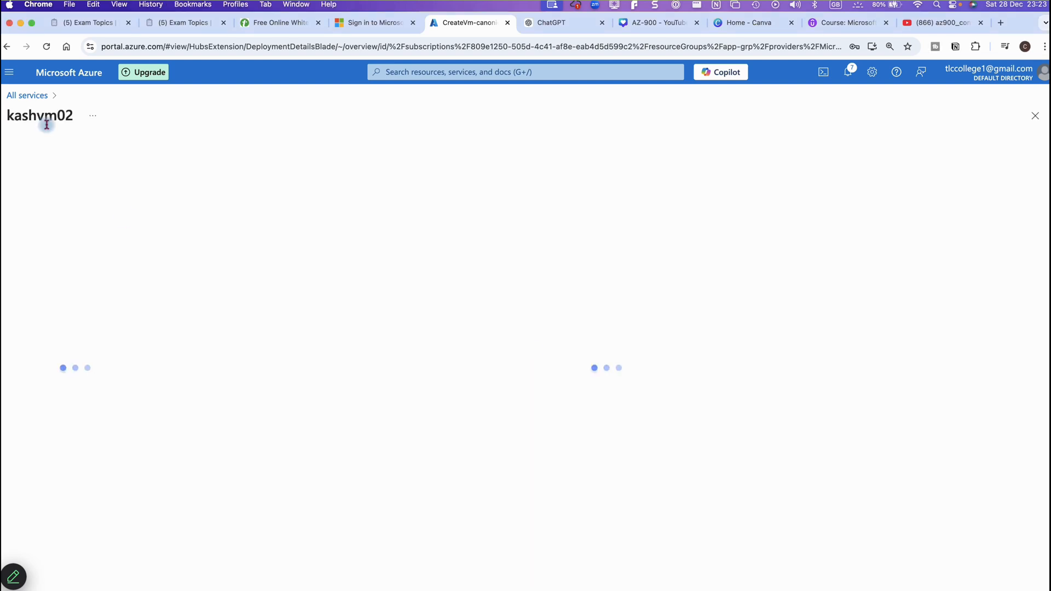
# Browse to the Virtual machines list, then to the Virtual networks list showing kash-vent in UK South
pyautogui.click(9, 76)
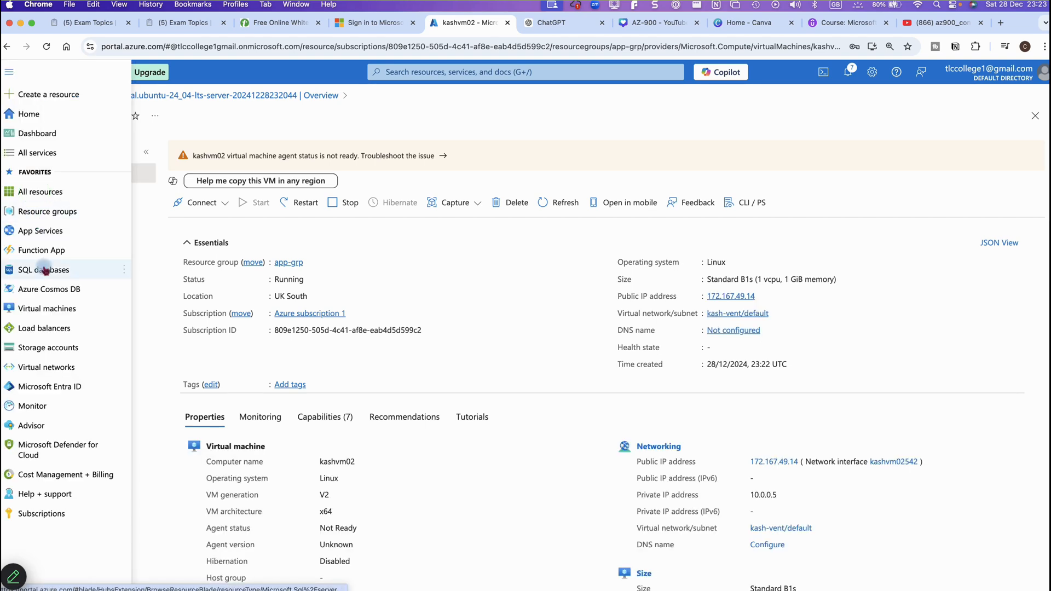
pyautogui.click(44, 310)
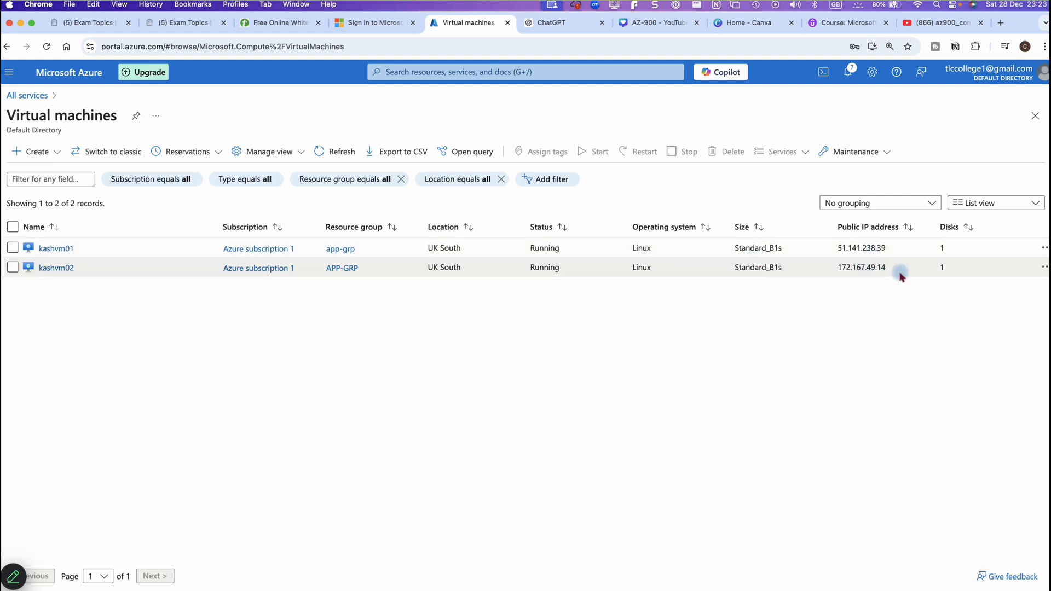
pyautogui.press('super+Tab')
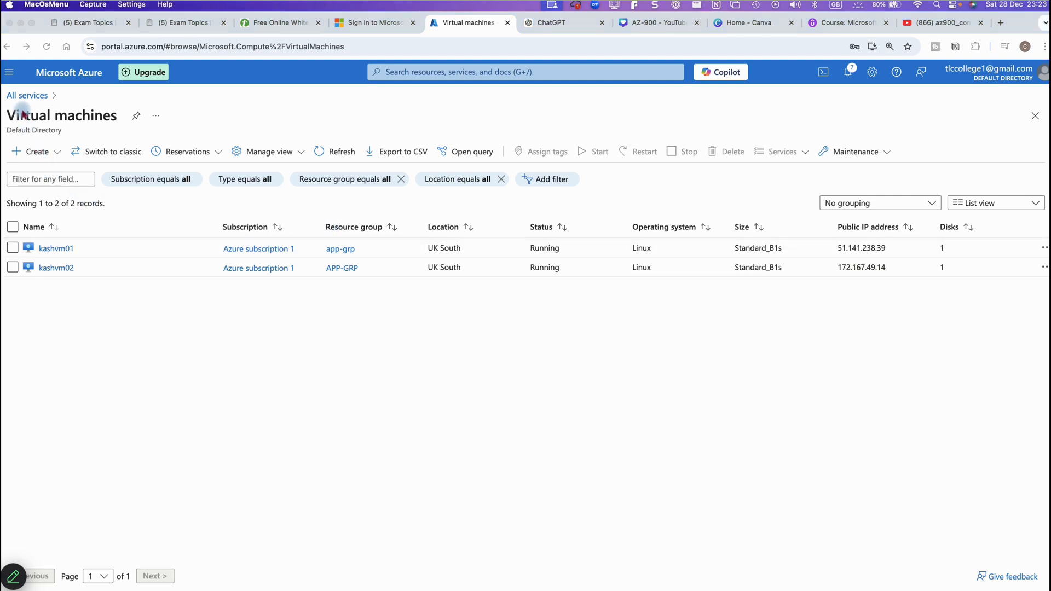
pyautogui.click(8, 76)
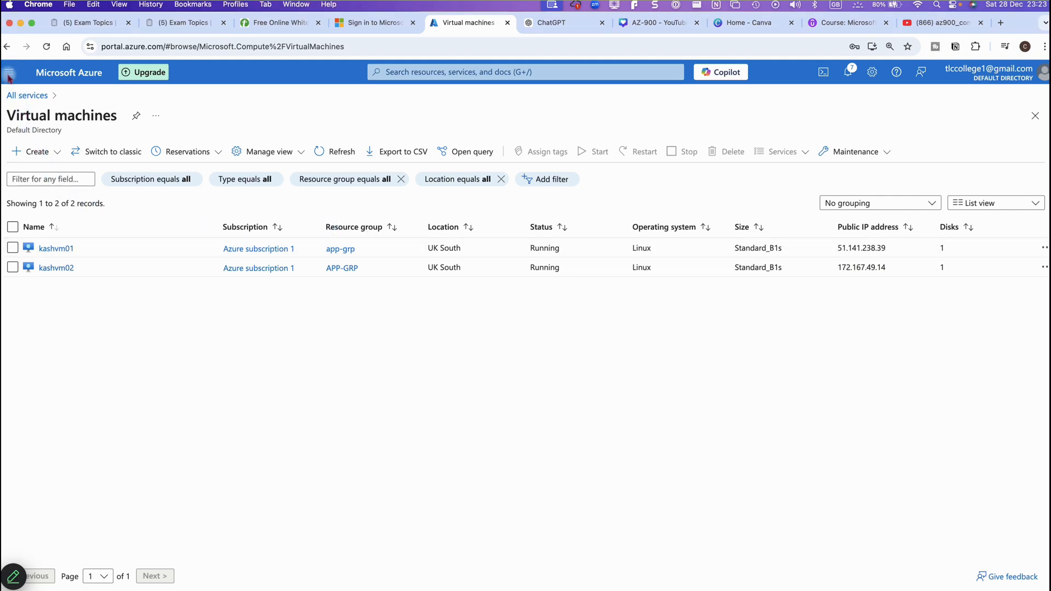
pyautogui.click(8, 74)
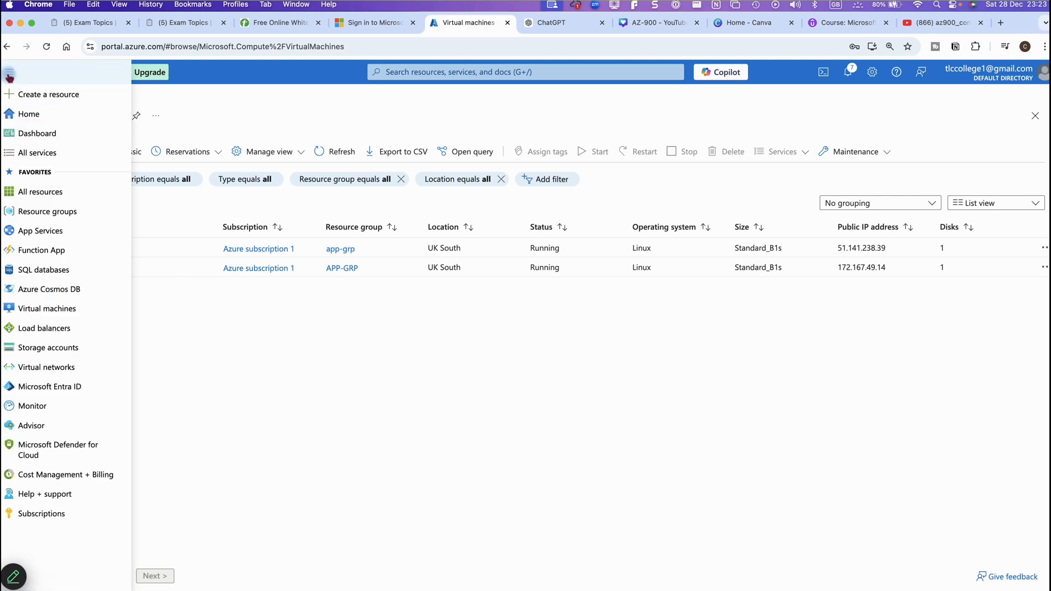
pyautogui.click(102, 367)
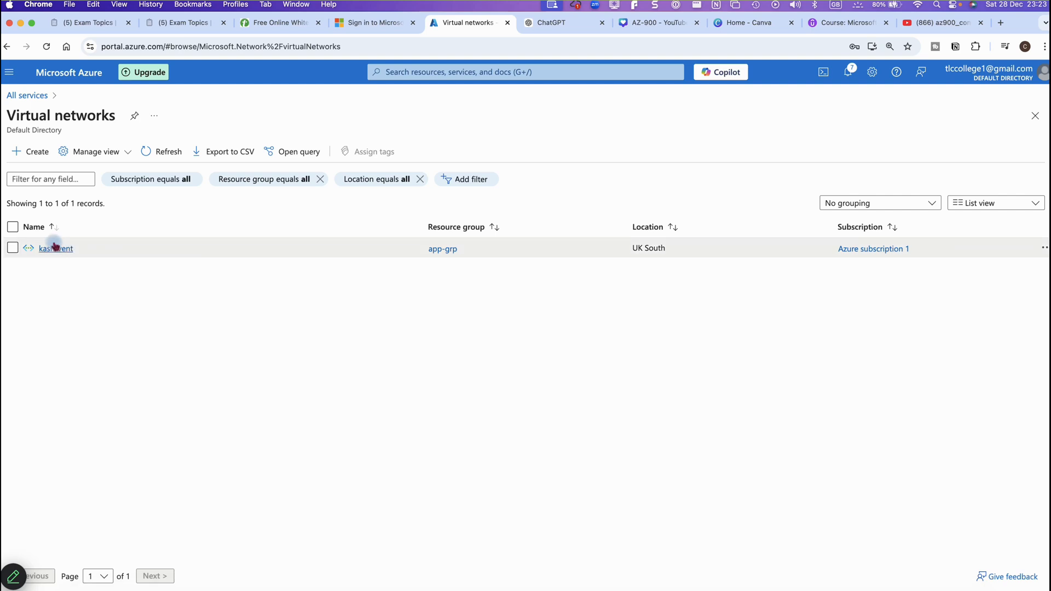
# Open kash-vent's Subnets and Connected devices, showing NICs at 10.0.0.4 and 10.0.0.5
pyautogui.click(55, 247)
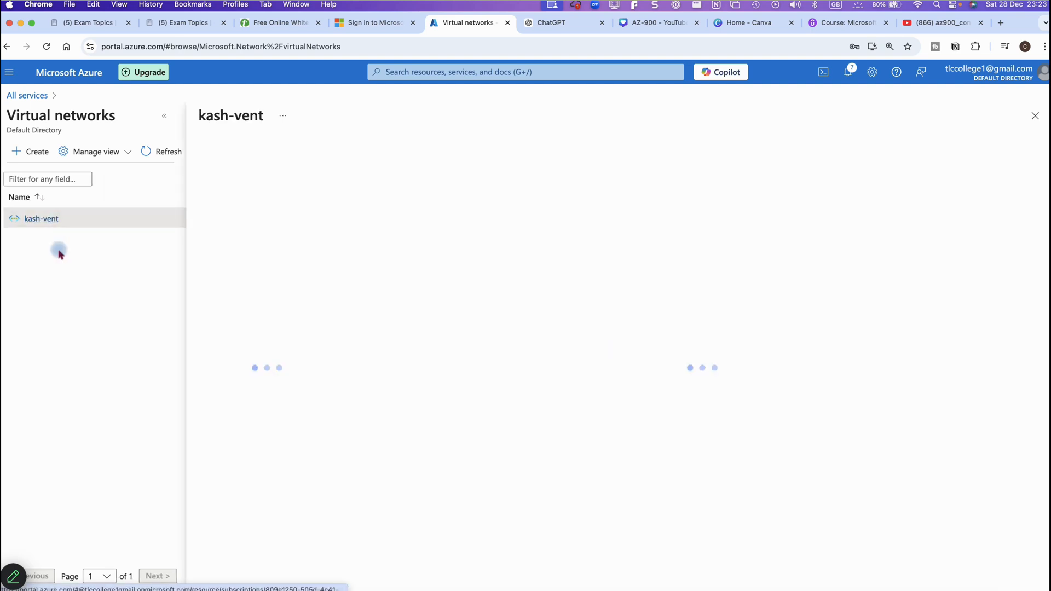
pyautogui.click(204, 274)
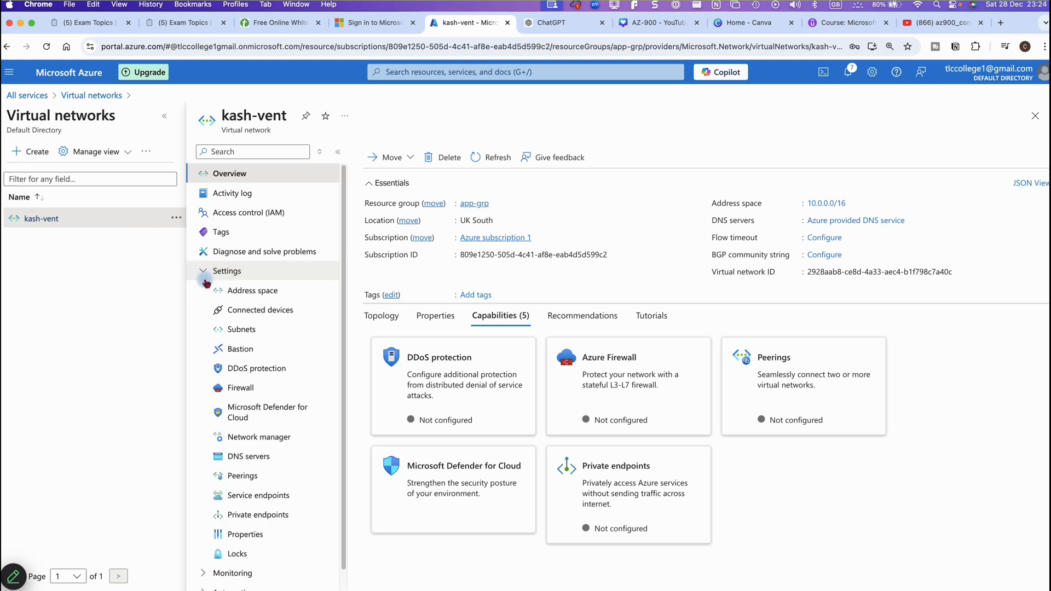
pyautogui.click(238, 330)
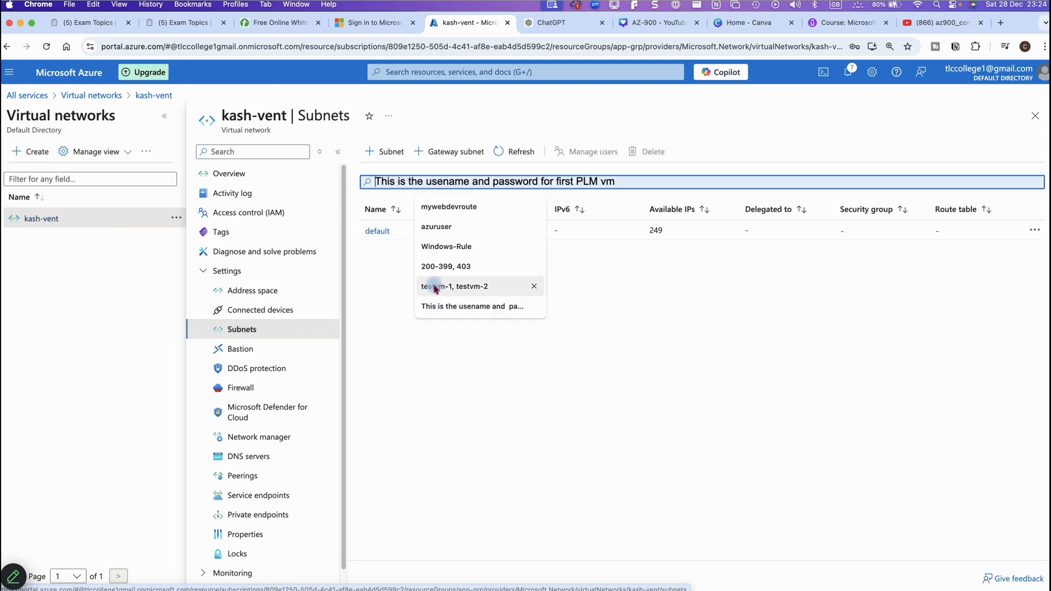
pyautogui.click(403, 395)
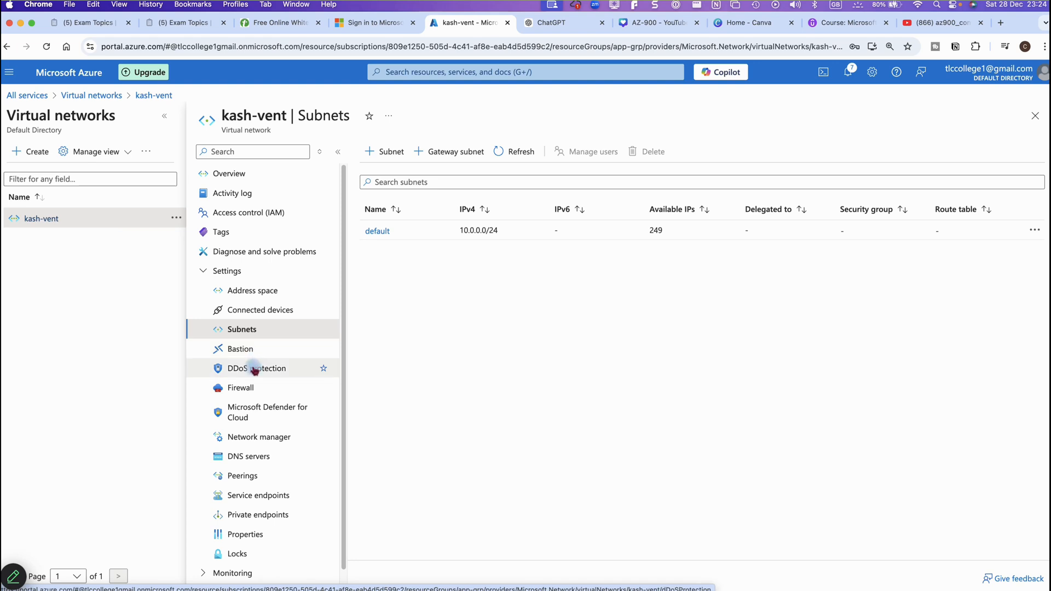
pyautogui.click(258, 312)
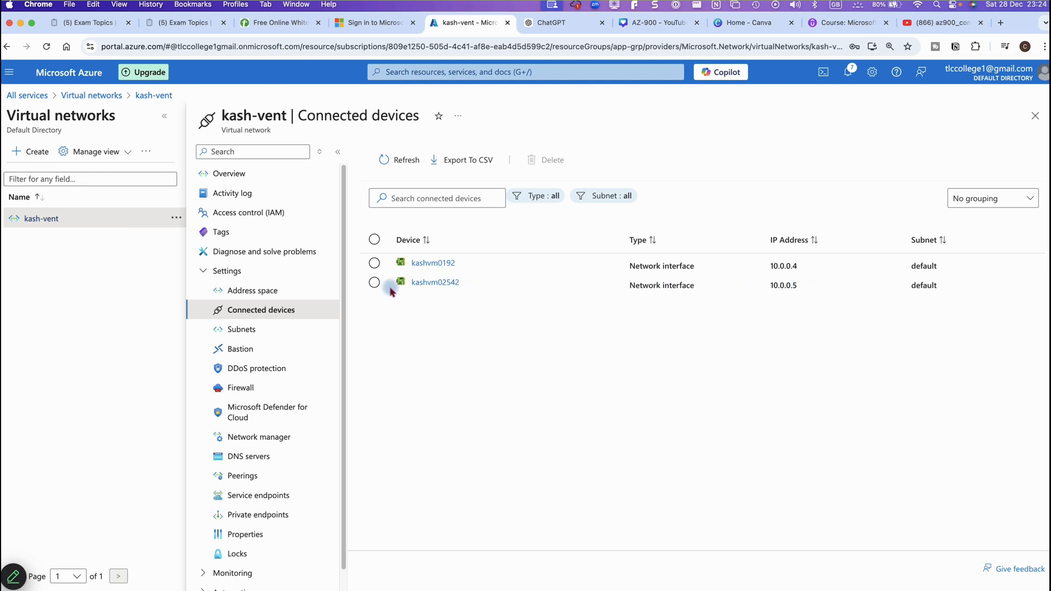
# Check kash-vent's address space, then return to Virtual machines with kashvm01 and kashvm02 running
pyautogui.click(256, 291)
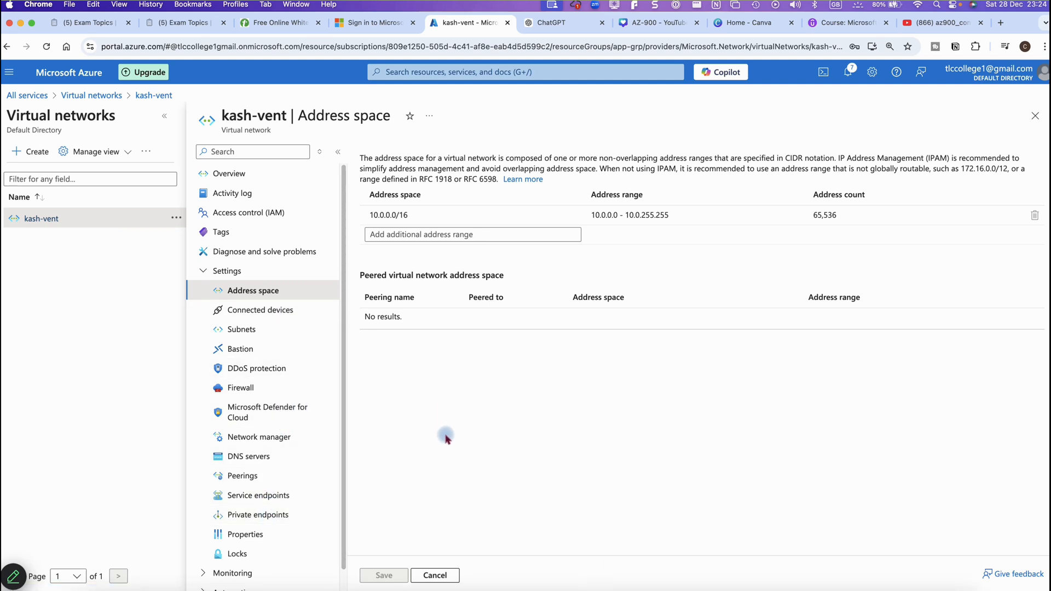
pyautogui.click(11, 76)
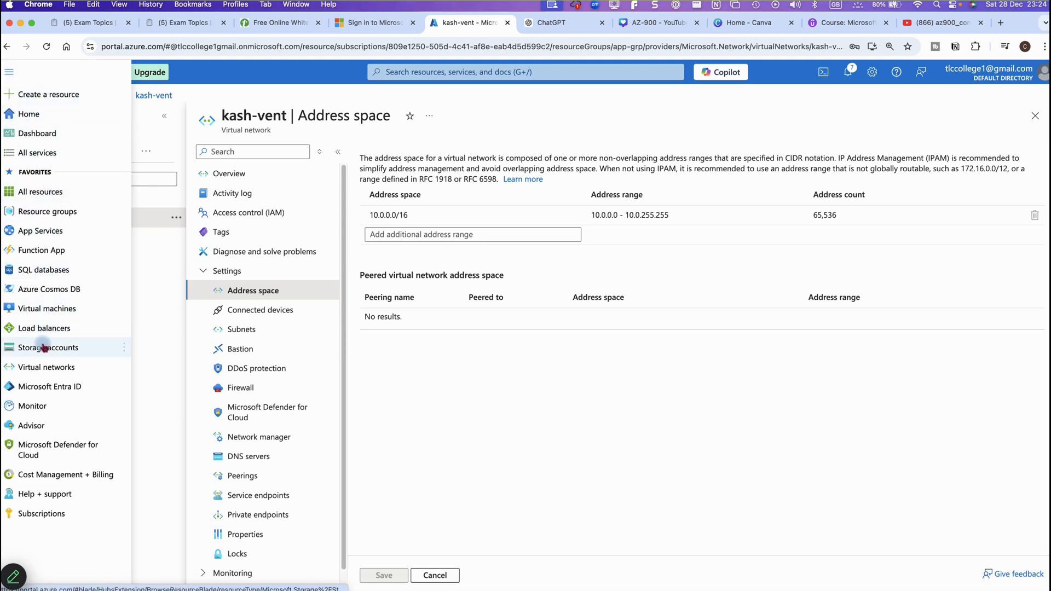
pyautogui.click(46, 375)
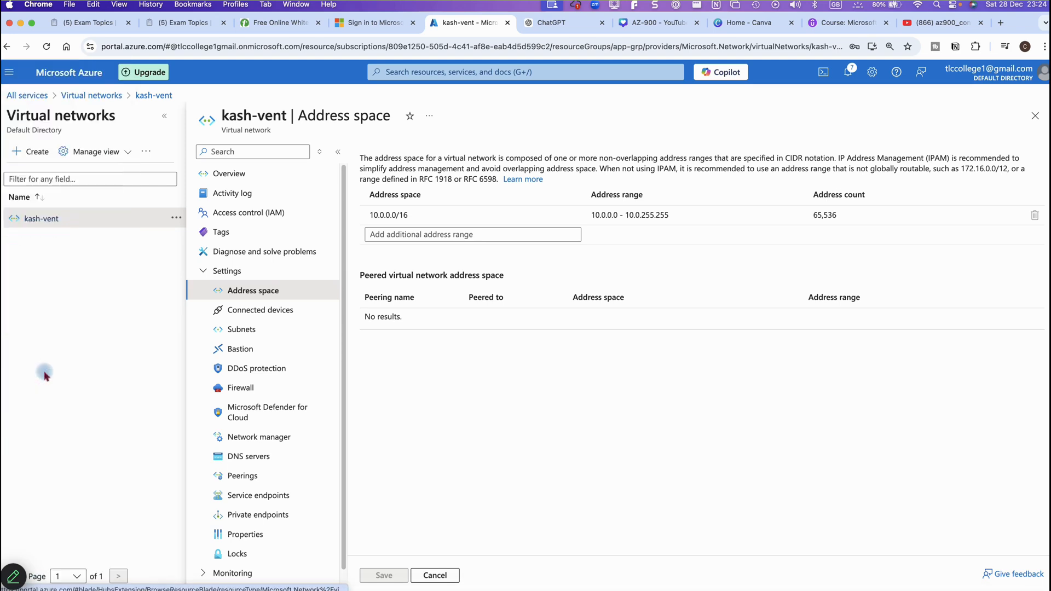
pyautogui.click(10, 74)
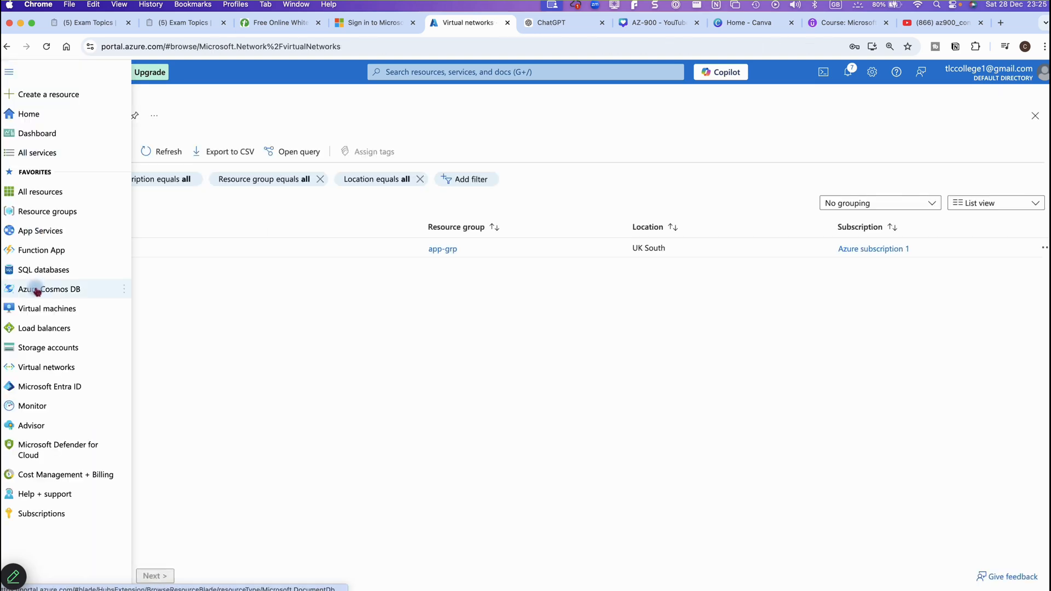
pyautogui.click(38, 305)
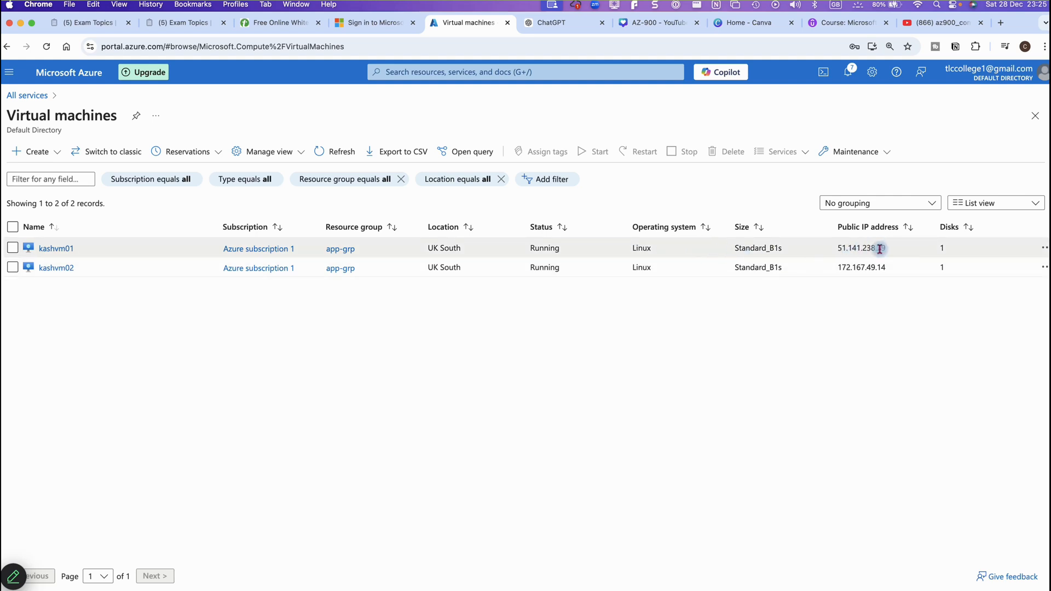
# Open kashvm01's overview and copy its public IP 51.141.238.39
pyautogui.click(61, 249)
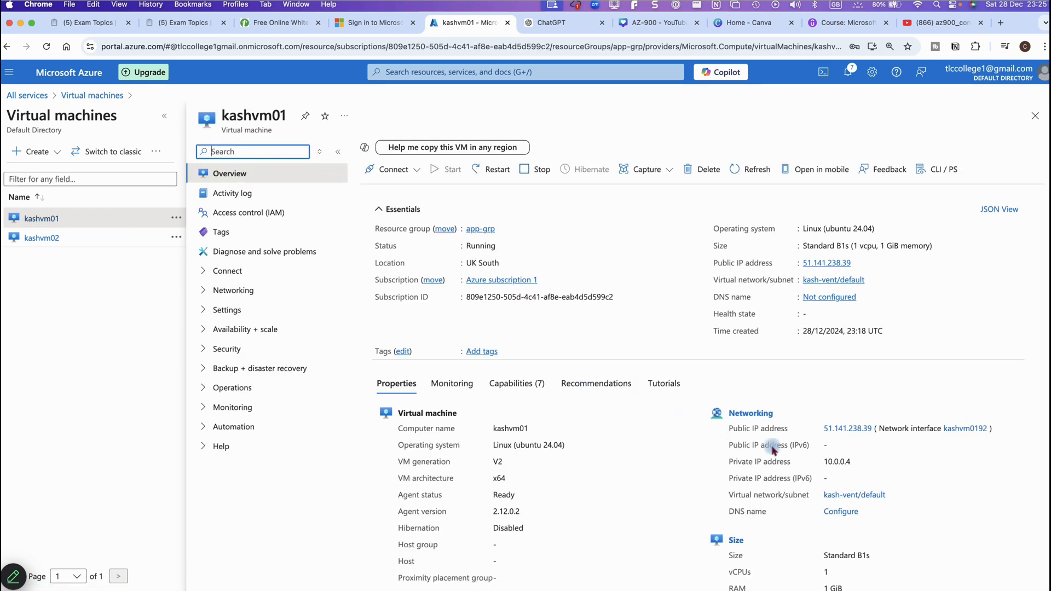
pyautogui.moveTo(835, 266)
pyautogui.moveTo(825, 464)
pyautogui.mouseDown()
pyautogui.moveTo(853, 466)
pyautogui.moveTo(827, 462)
pyautogui.mouseUp()
pyautogui.click(857, 463)
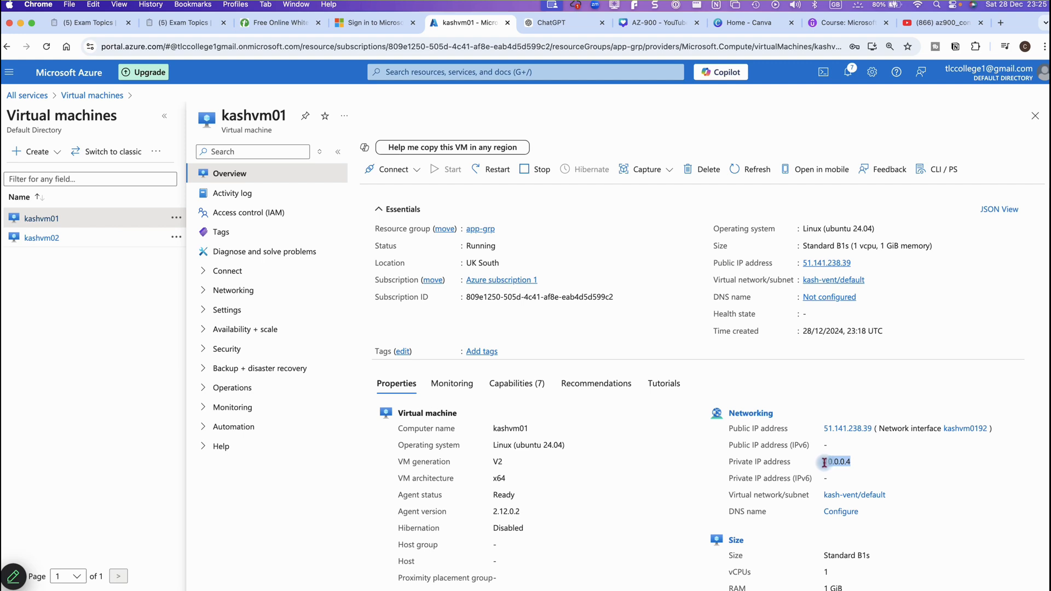
pyautogui.click(927, 464)
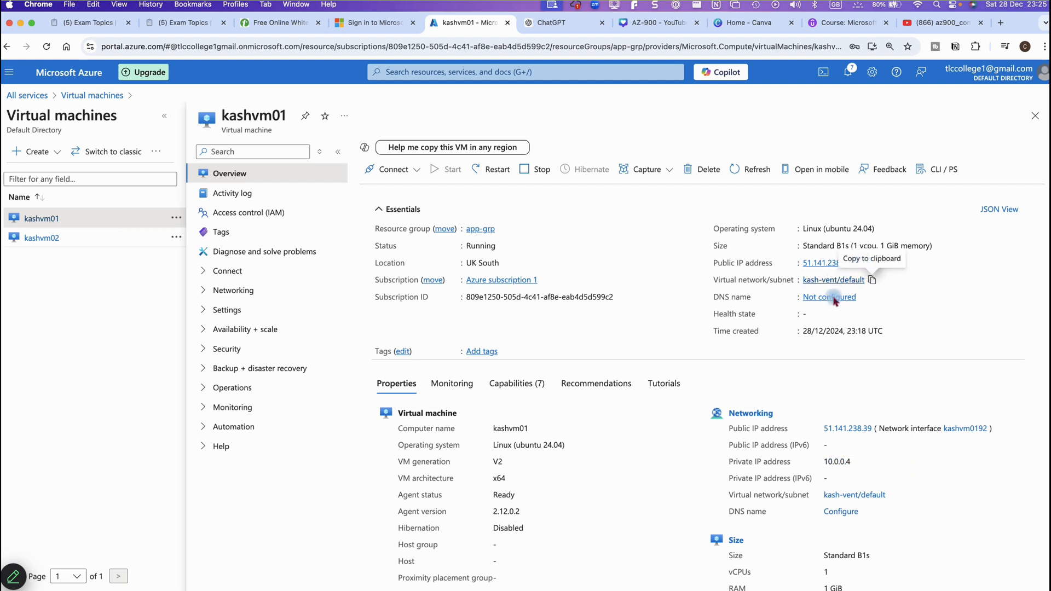
pyautogui.click(857, 265)
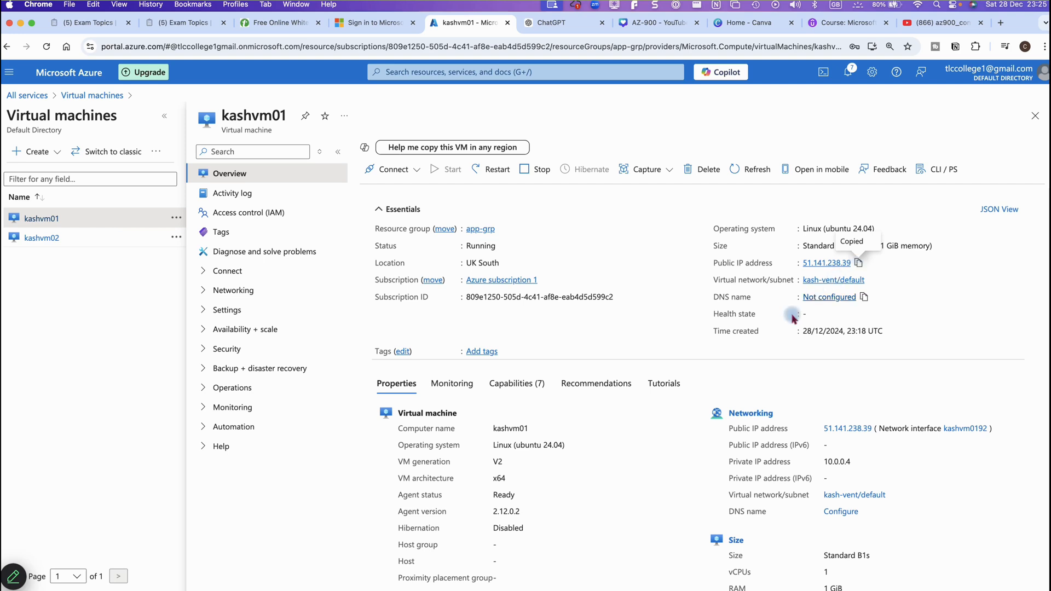
pyautogui.moveTo(630, 587)
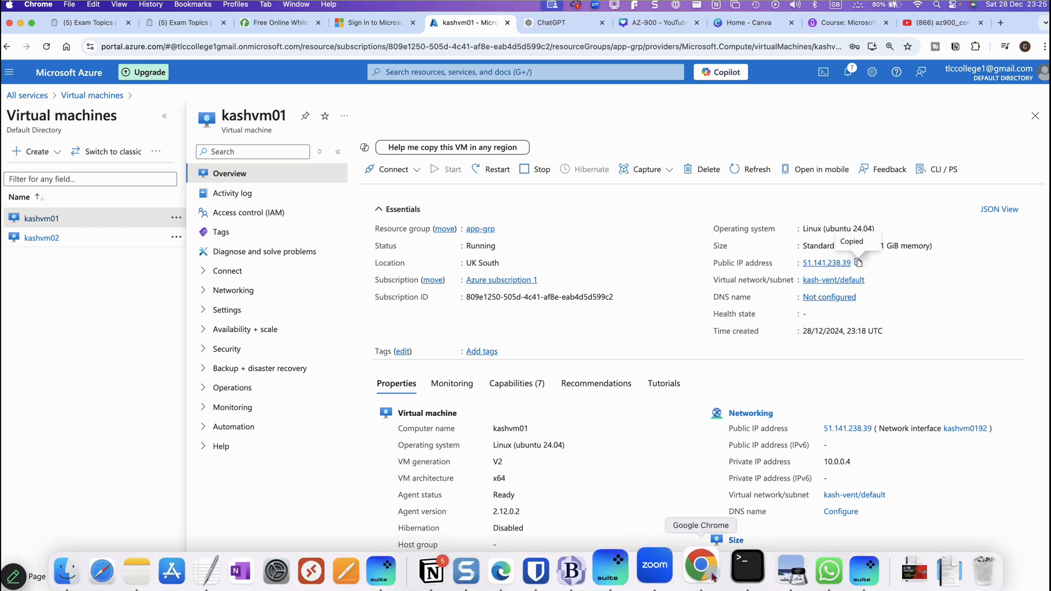
pyautogui.click(741, 573)
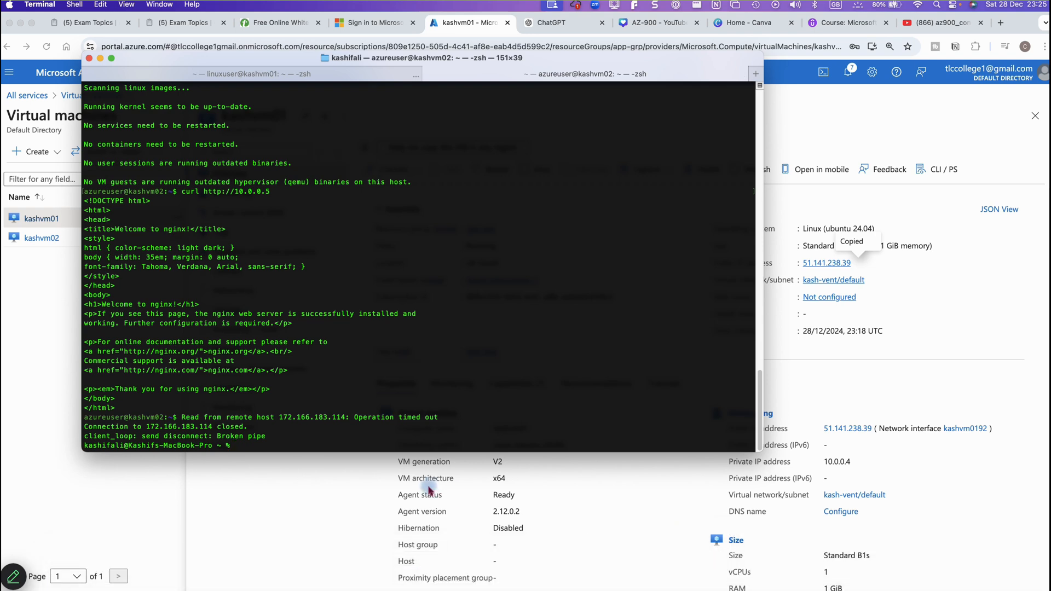
pyautogui.write('clear')
pyautogui.press('Return')
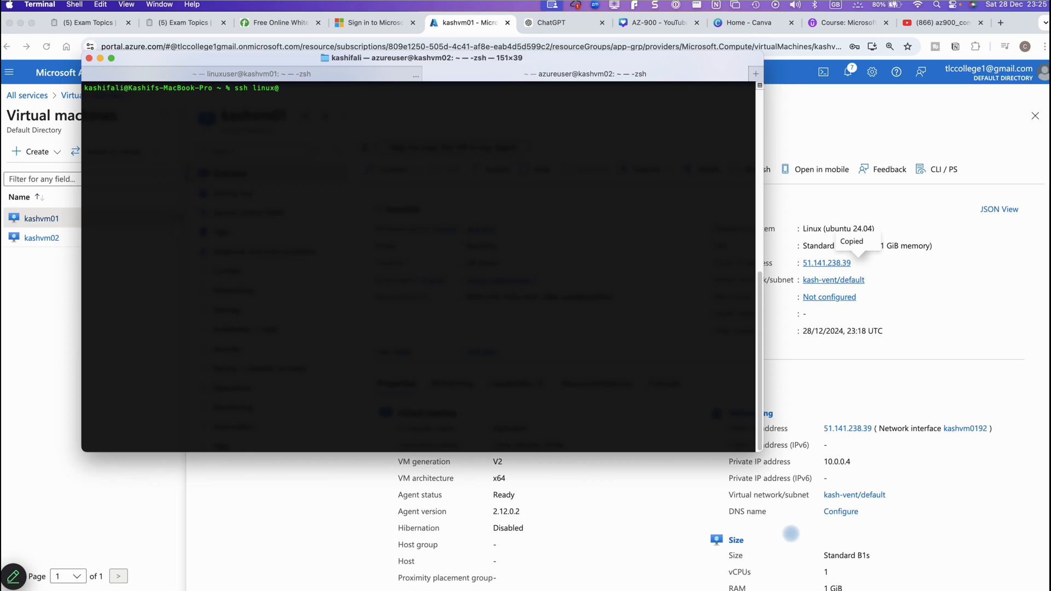
pyautogui.press('BackSpace')
pyautogui.press('super+v')
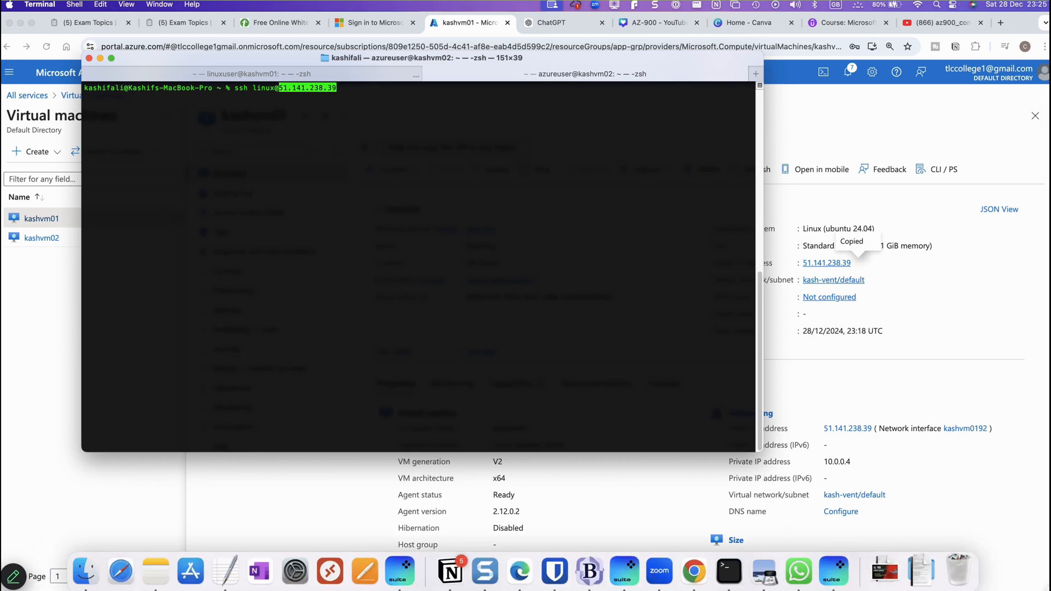
pyautogui.press('Return')
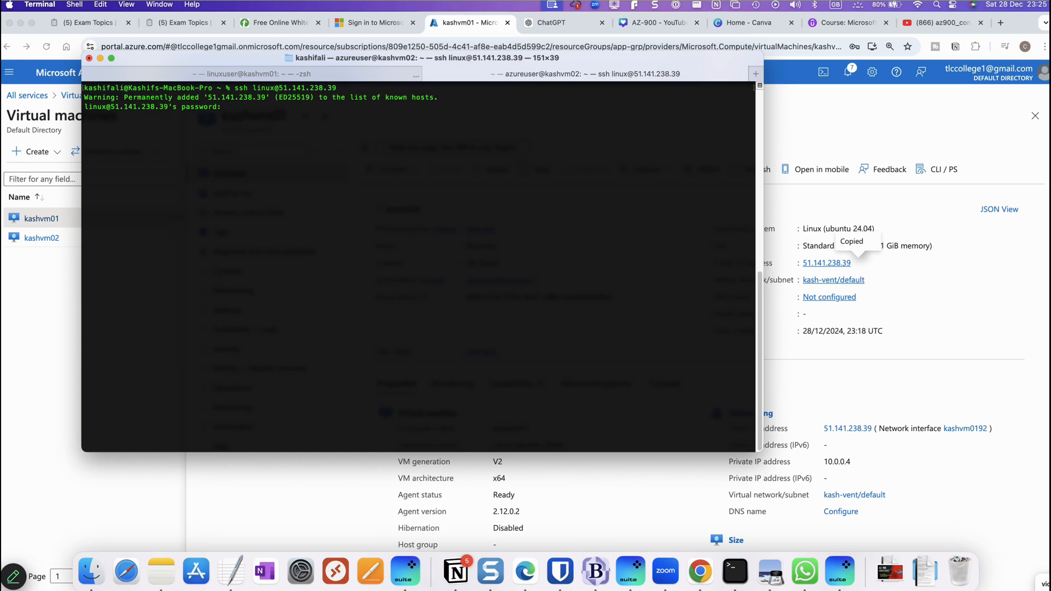
pyautogui.press('Return')
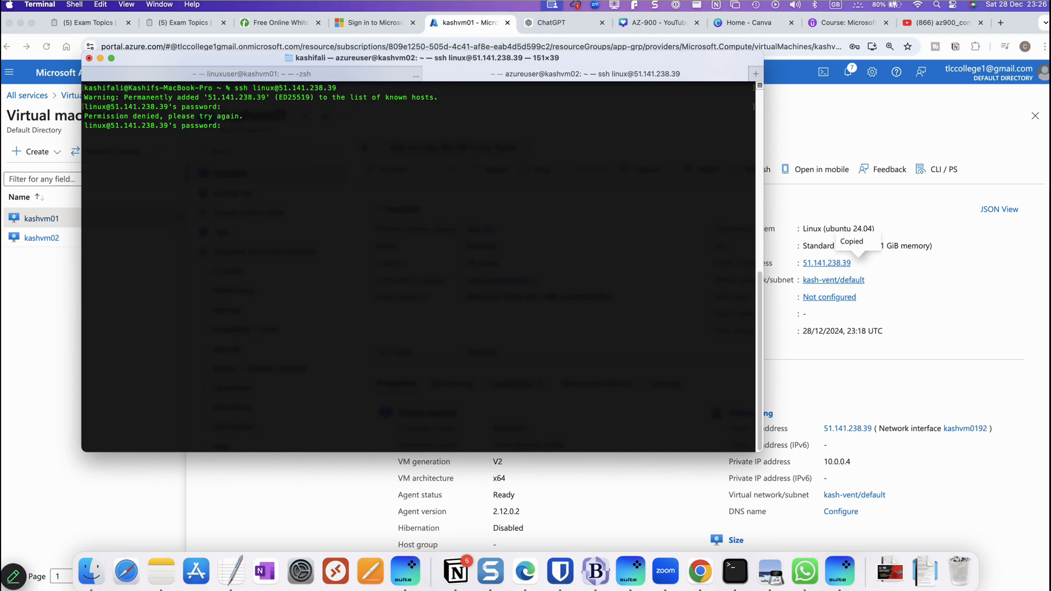
pyautogui.press('Return')
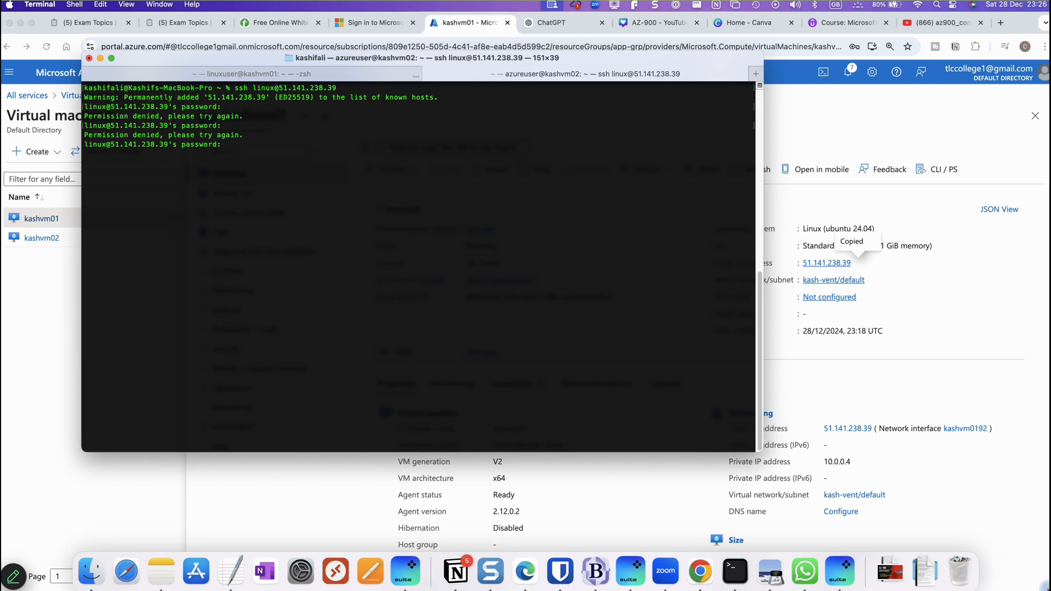
pyautogui.hotkey('ctrl', 'c')
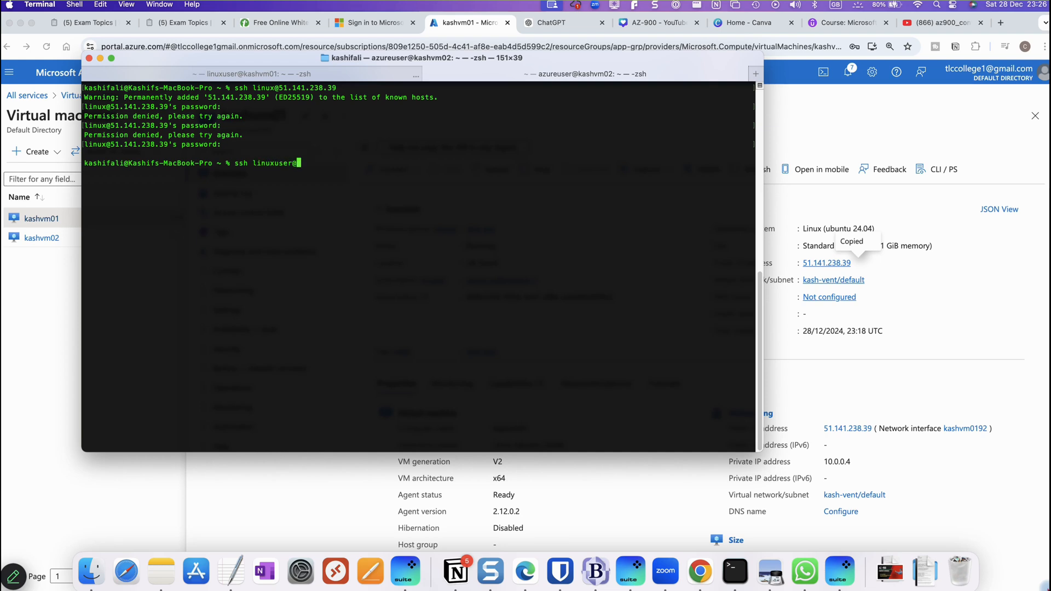
pyautogui.press('super+v')
pyautogui.press('Return')
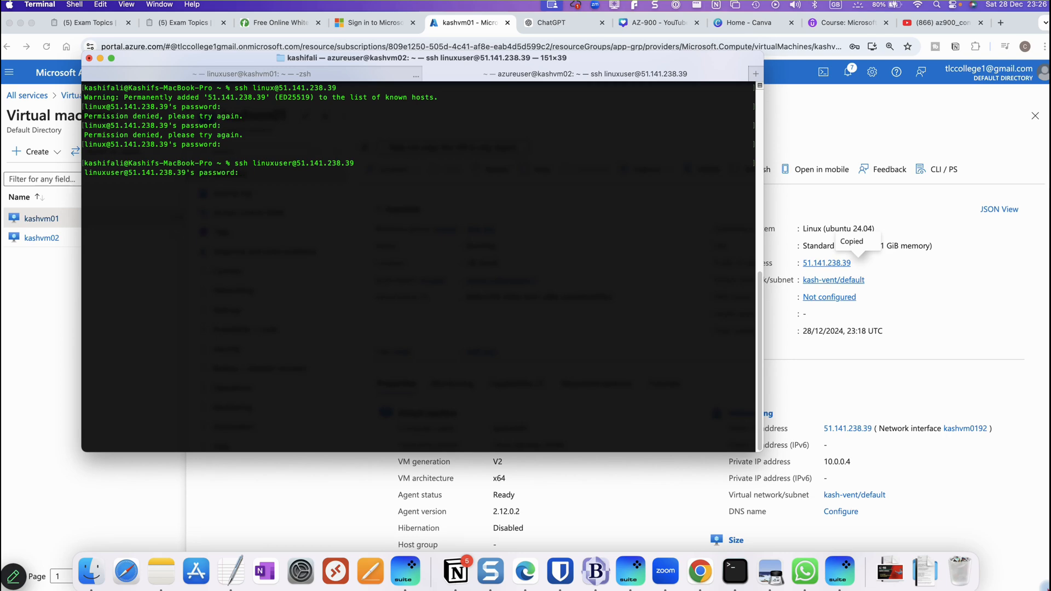
pyautogui.press('Return')
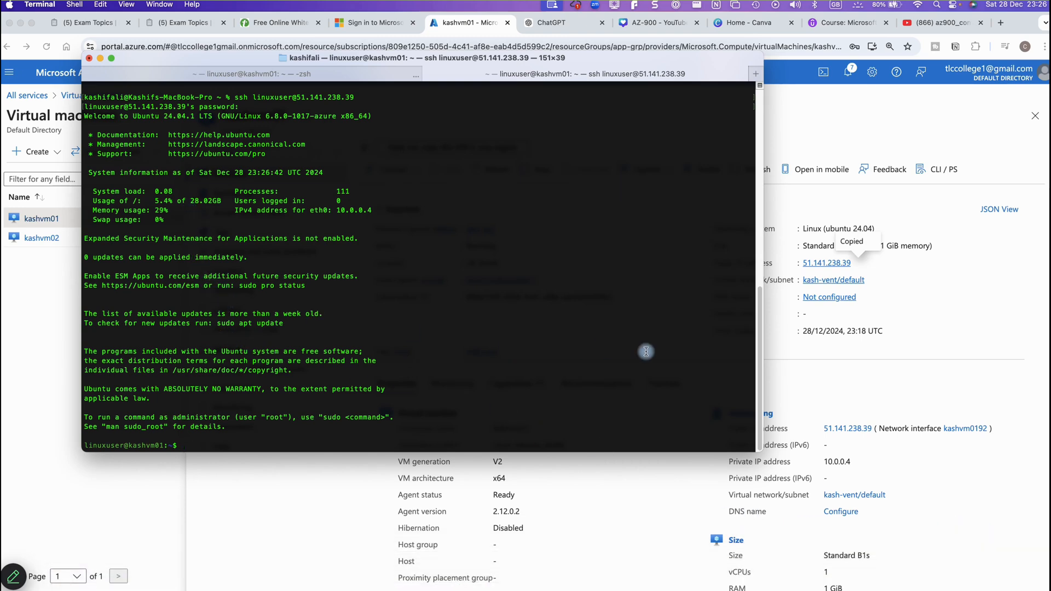
# Close the old local shell window and reposition the kashvm01 SSH window, checking eth0 address 10.0.0.4
pyautogui.moveTo(462, 73); pyautogui.dragTo(514, 219)
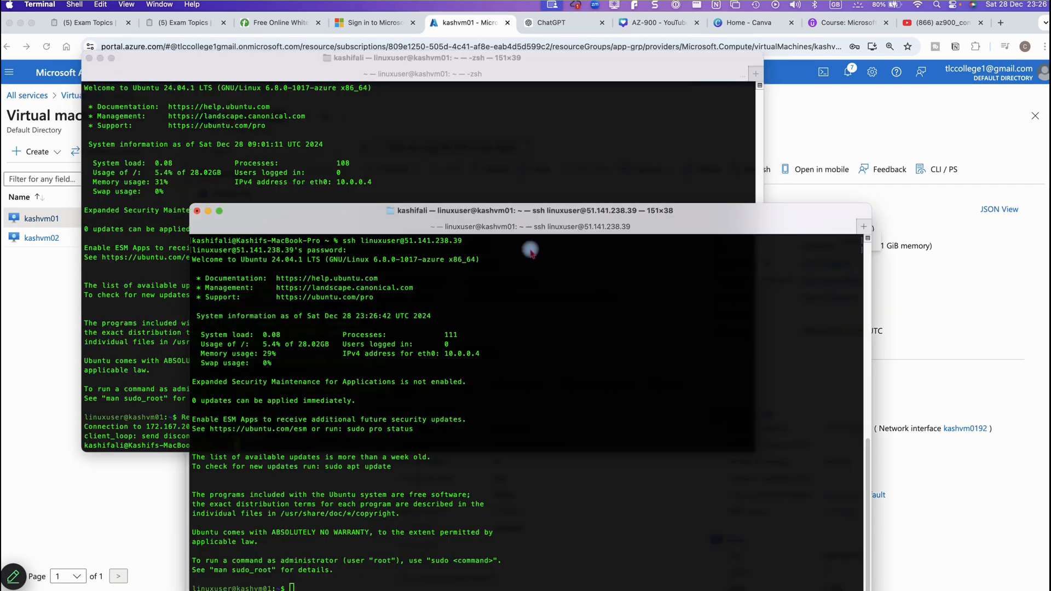
pyautogui.click(512, 82)
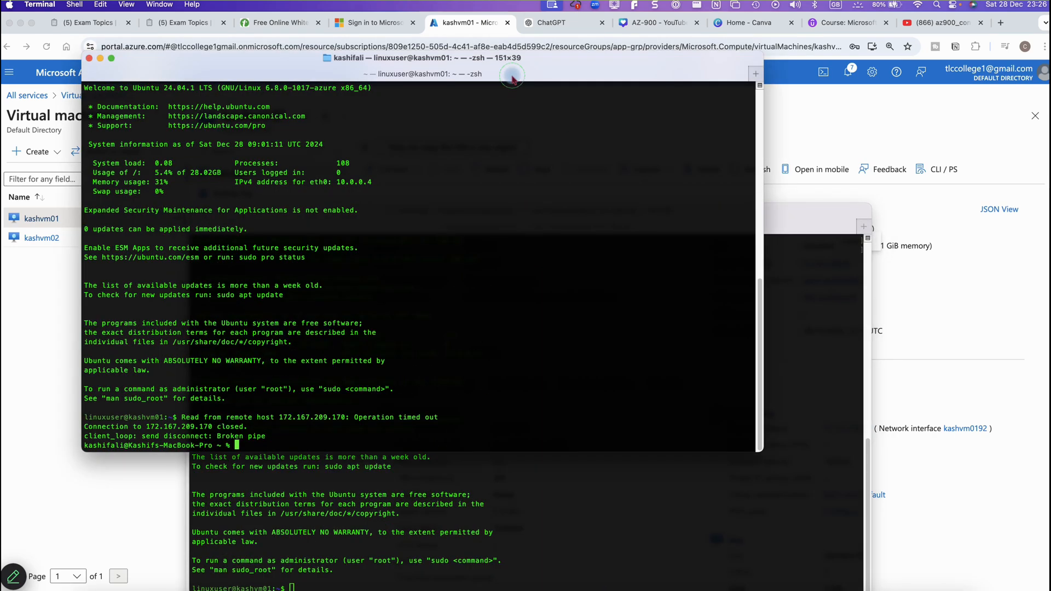
pyautogui.click(90, 58)
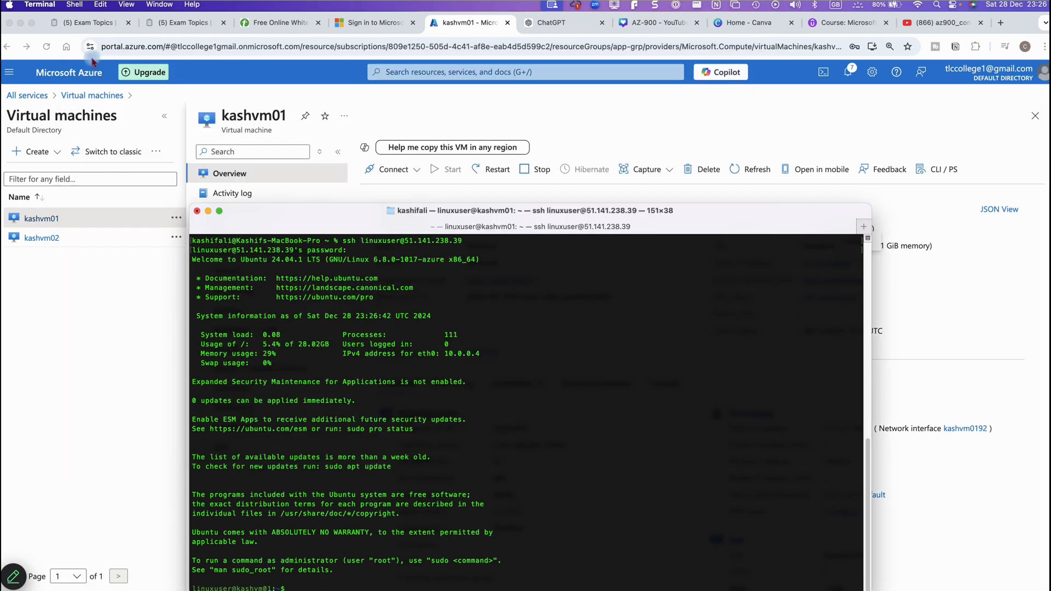
pyautogui.moveTo(345, 224); pyautogui.dragTo(510, 207)
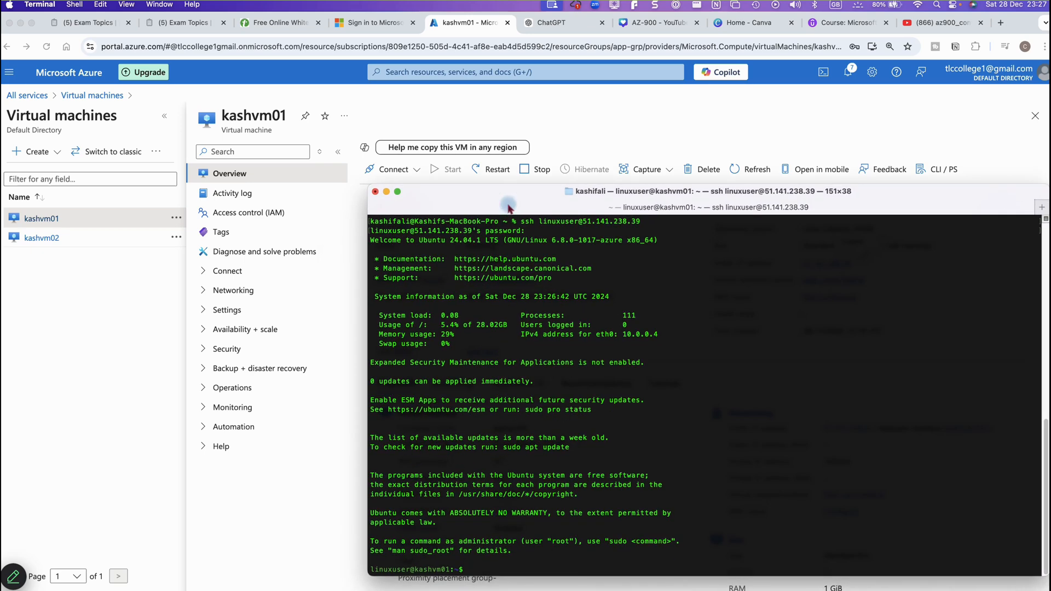
pyautogui.moveTo(454, 193); pyautogui.dragTo(211, 169)
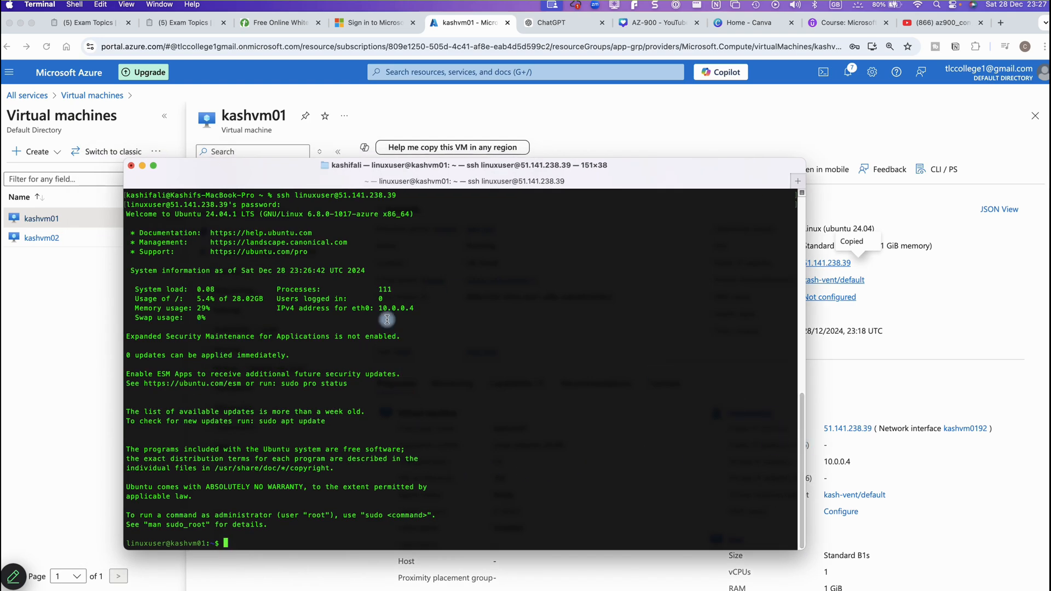
pyautogui.moveTo(419, 309); pyautogui.dragTo(384, 308)
pyautogui.click(432, 349)
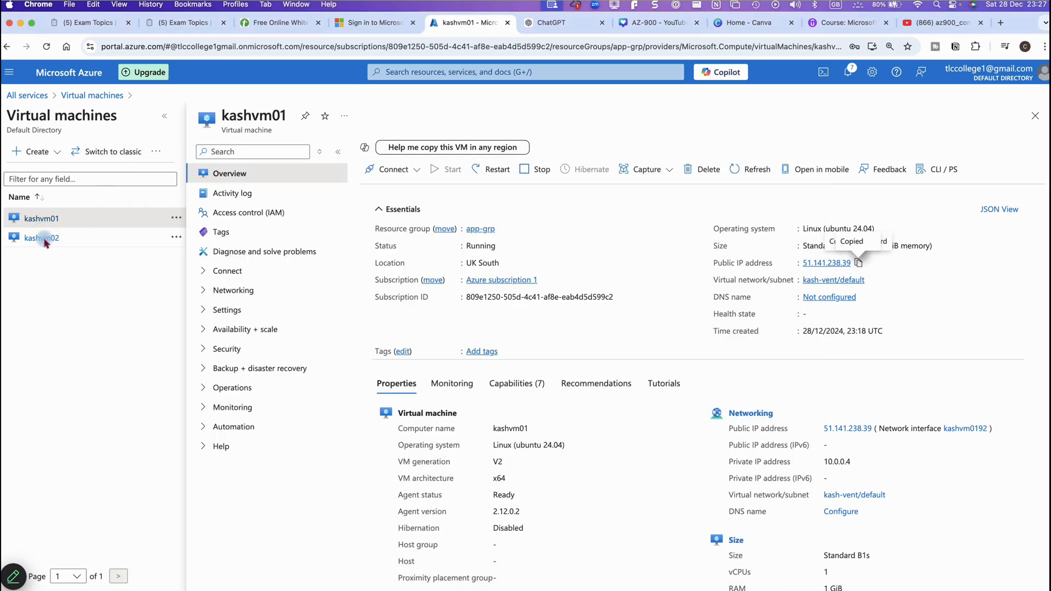
# Check kashvm02's private IP 10.0.0.5 in the portal, then return to the kashvm01 terminal
pyautogui.click(42, 238)
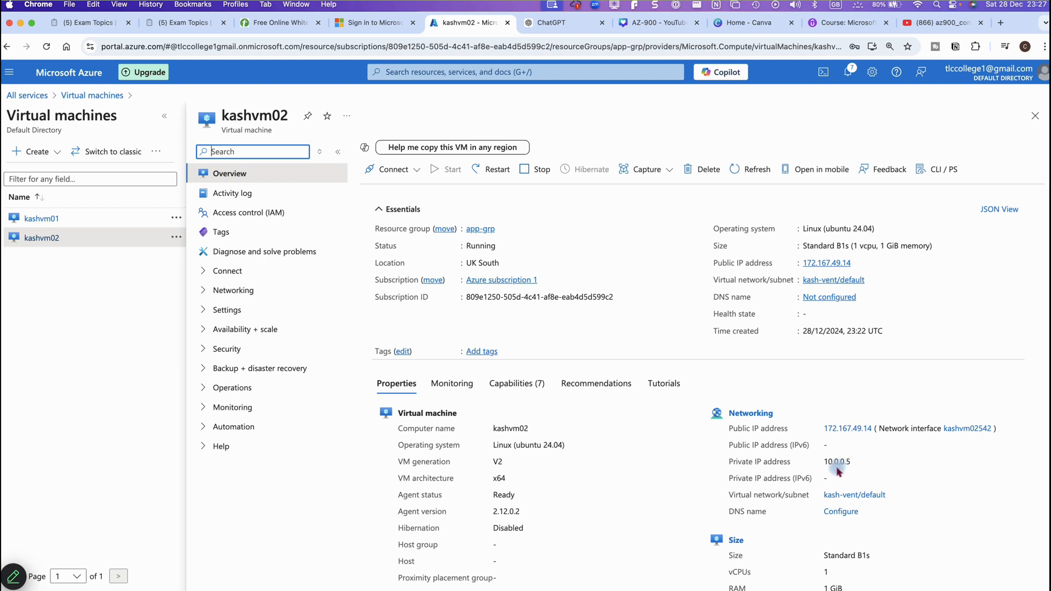
pyautogui.moveTo(674, 589)
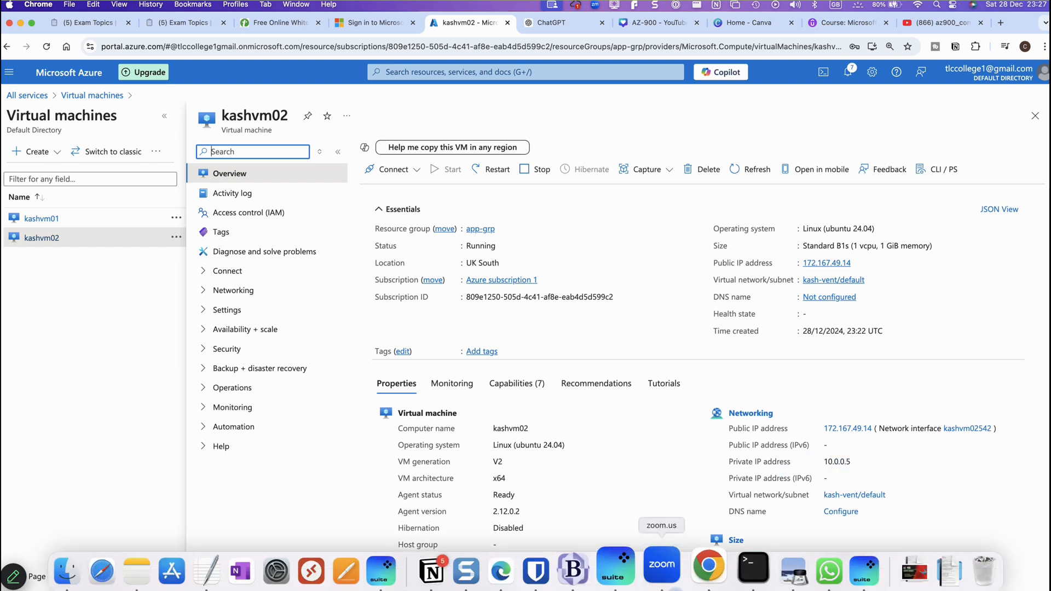
pyautogui.click(736, 572)
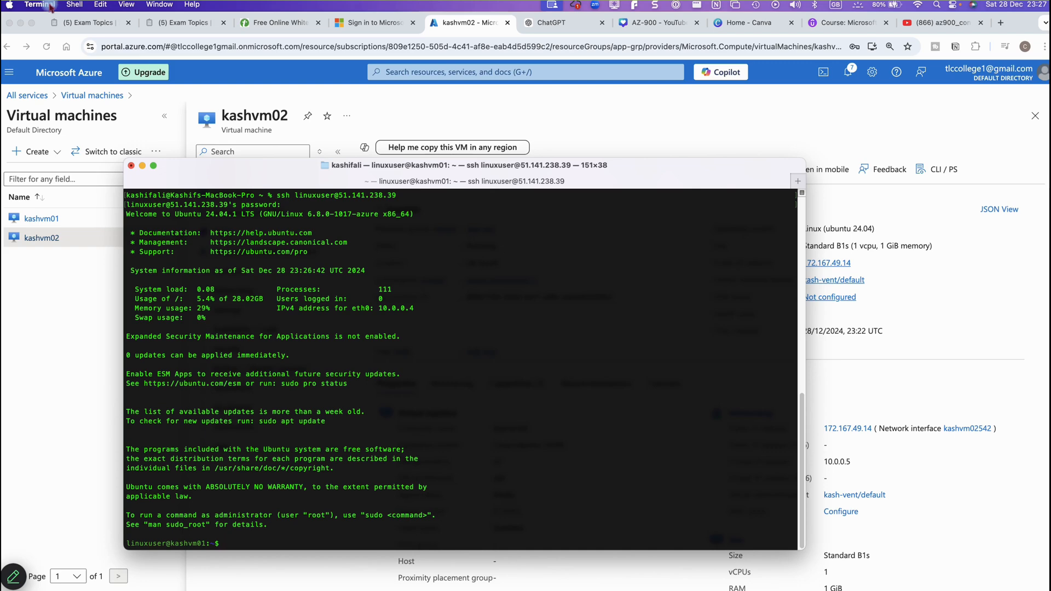
# Open a new local shell tab via the Shell menu and drag it into its own window
pyautogui.click(104, 7)
pyautogui.moveTo(54, 5)
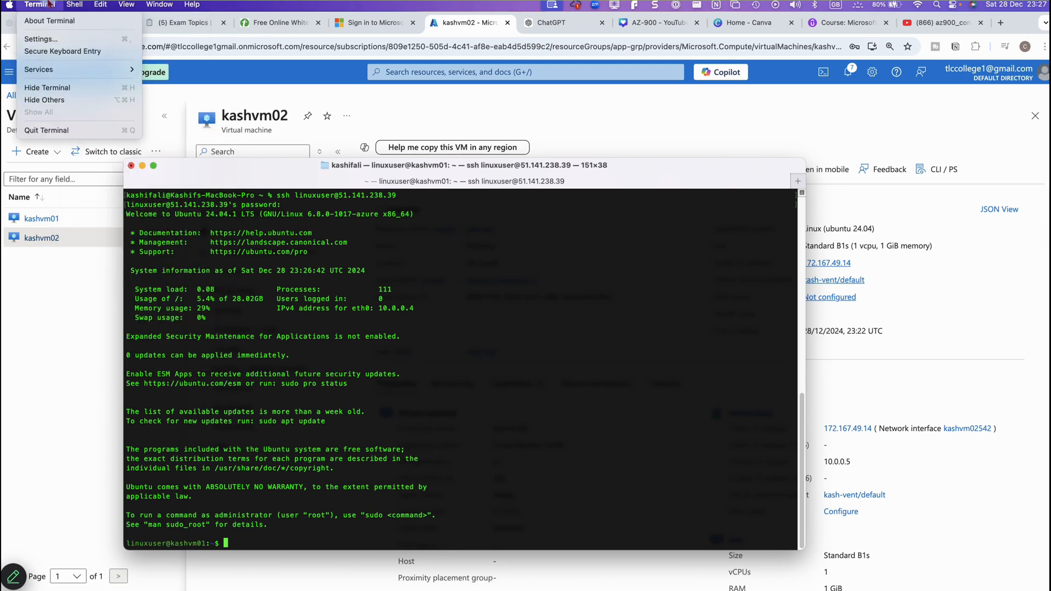
pyautogui.moveTo(104, 5)
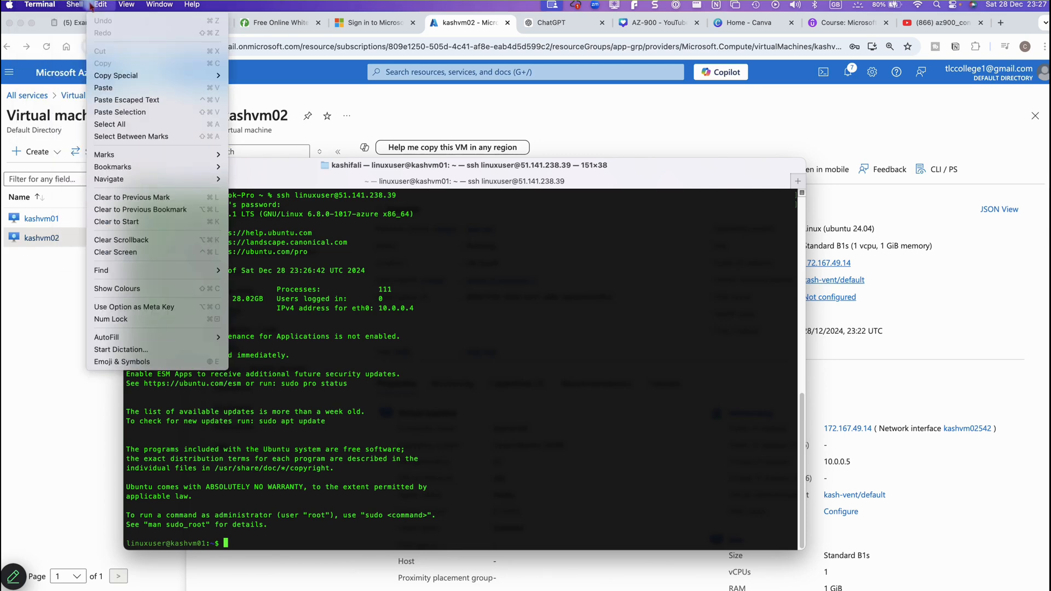
pyautogui.click(254, 170)
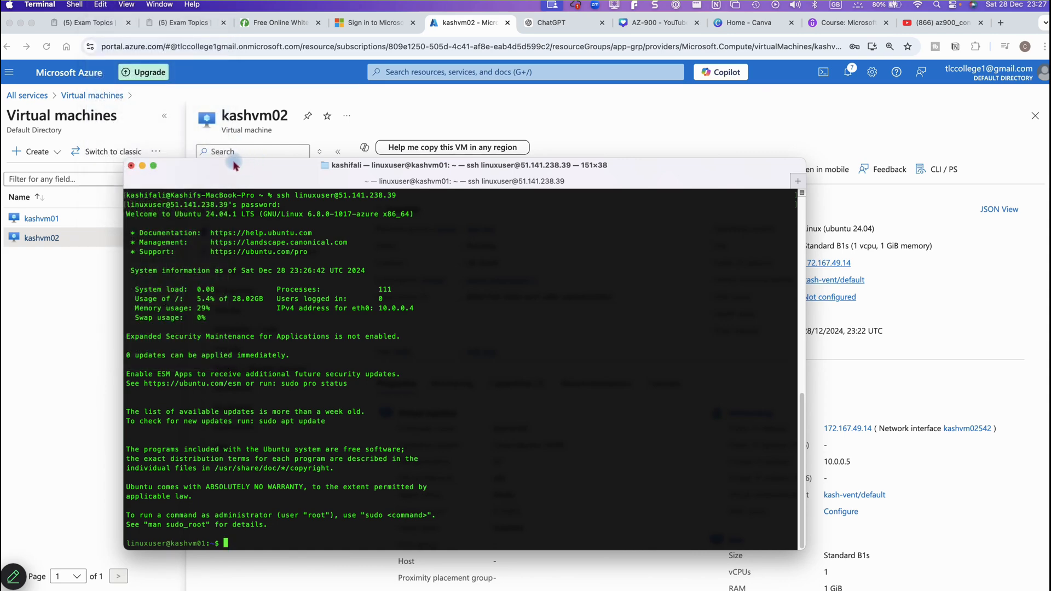
pyautogui.click(51, 5)
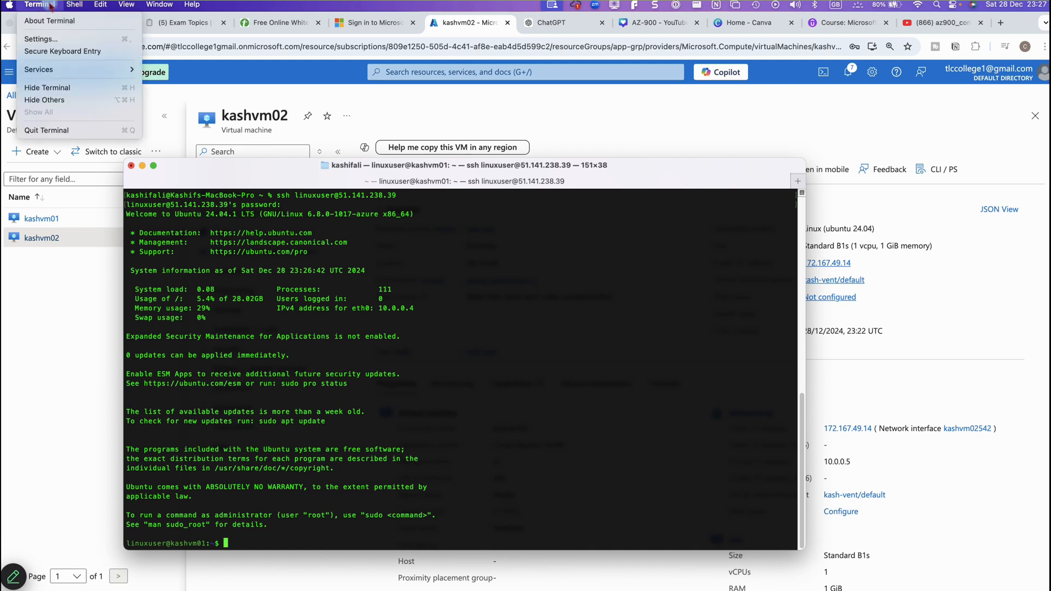
pyautogui.moveTo(74, 7)
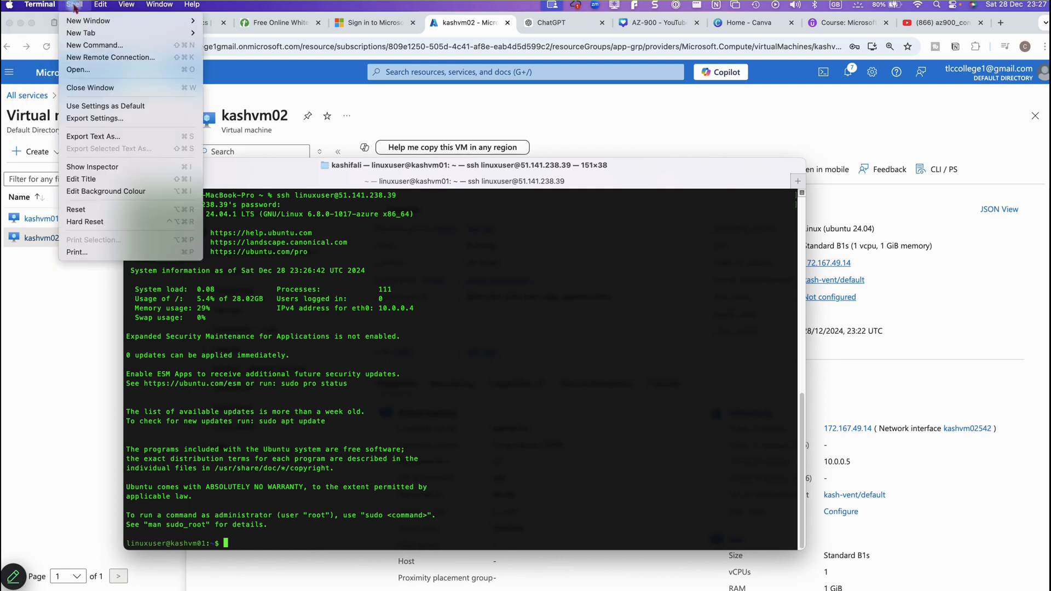
pyautogui.click(81, 34)
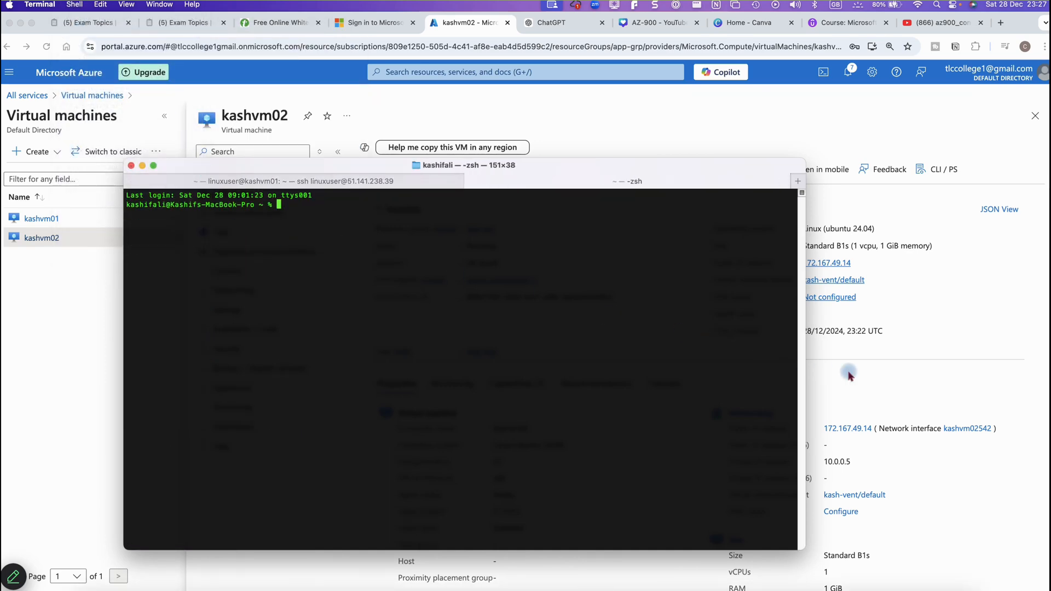
pyautogui.moveTo(500, 189); pyautogui.dragTo(685, 253)
pyautogui.click(363, 215)
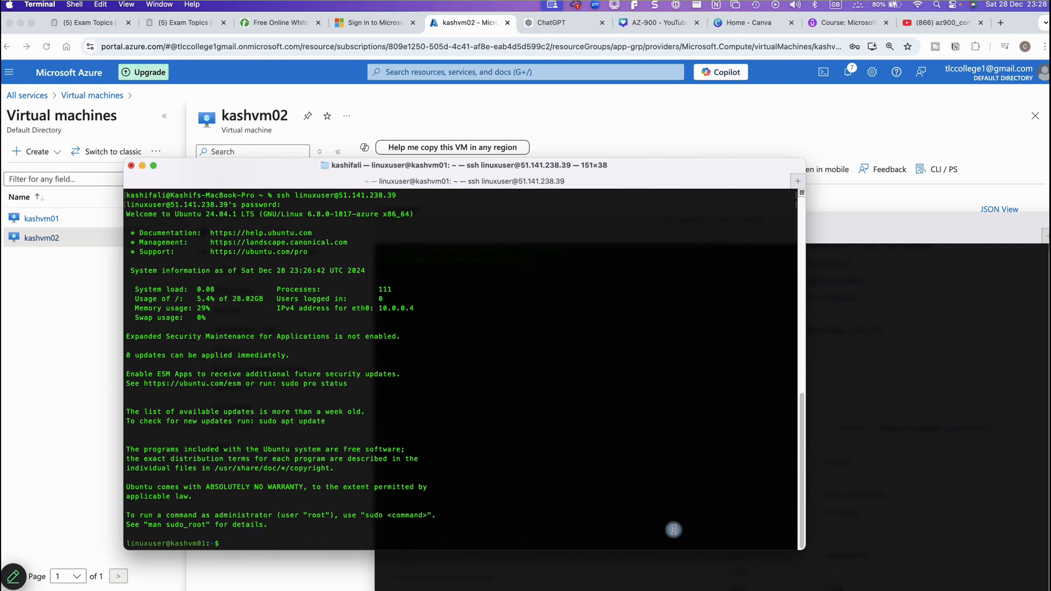
pyautogui.write('curl')
pyautogui.write('http')
pyautogui.moveTo(765, 575)
pyautogui.write('://10.0.0.5')
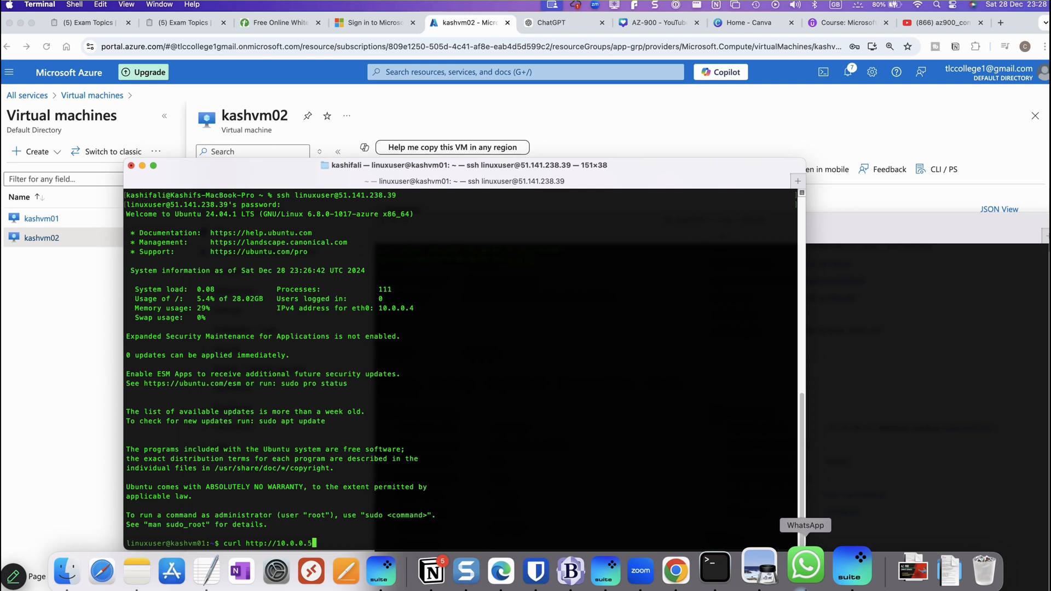
pyautogui.press('Return')
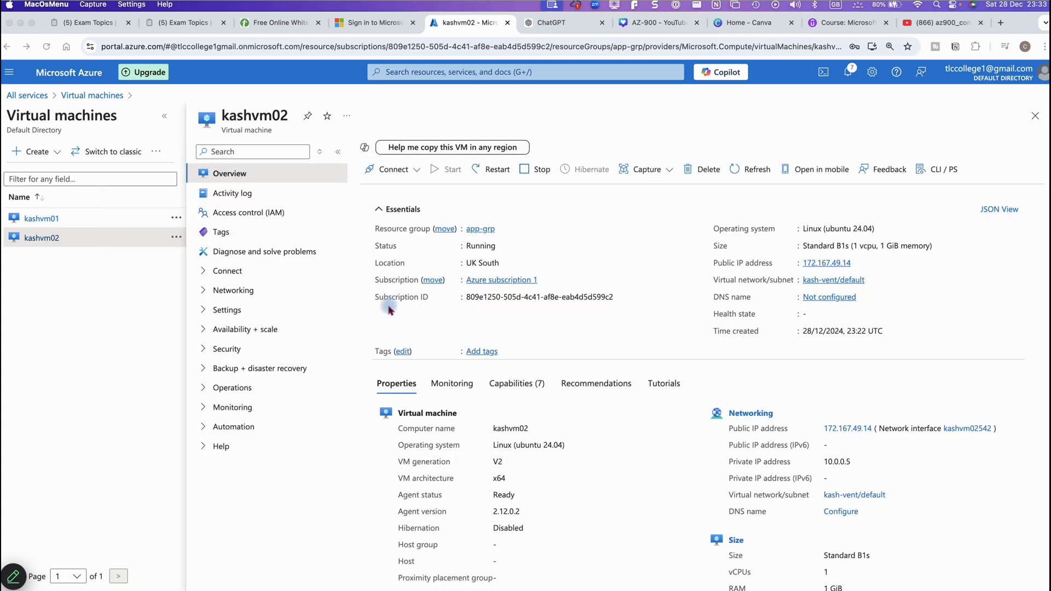
# Open a new local Terminal window and copy kashvm02's public IP 172.167.49.14 from the portal
pyautogui.moveTo(551, 583)
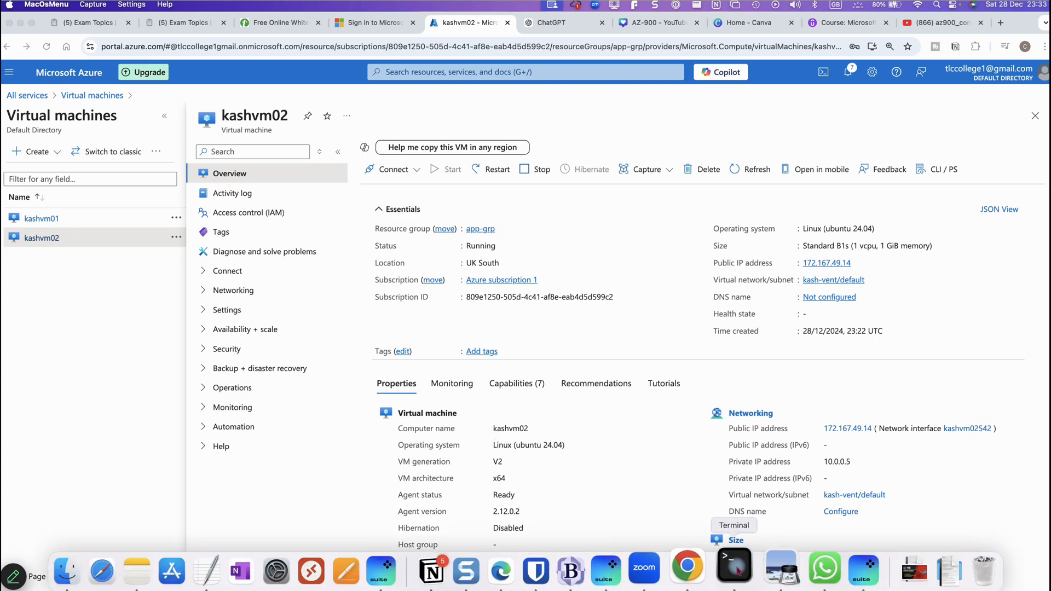
pyautogui.click(736, 573)
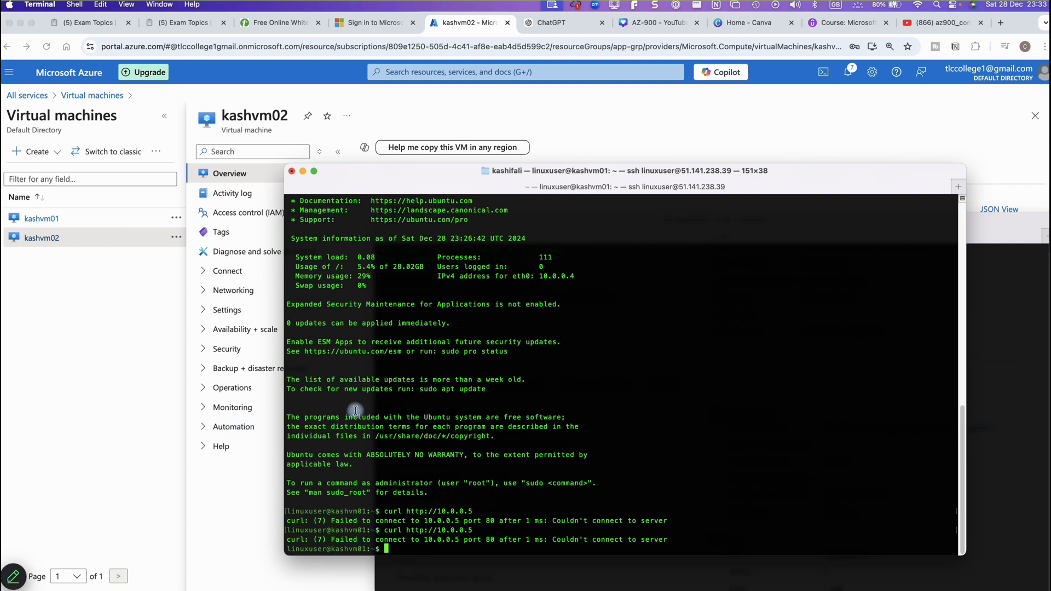
pyautogui.press('super+n')
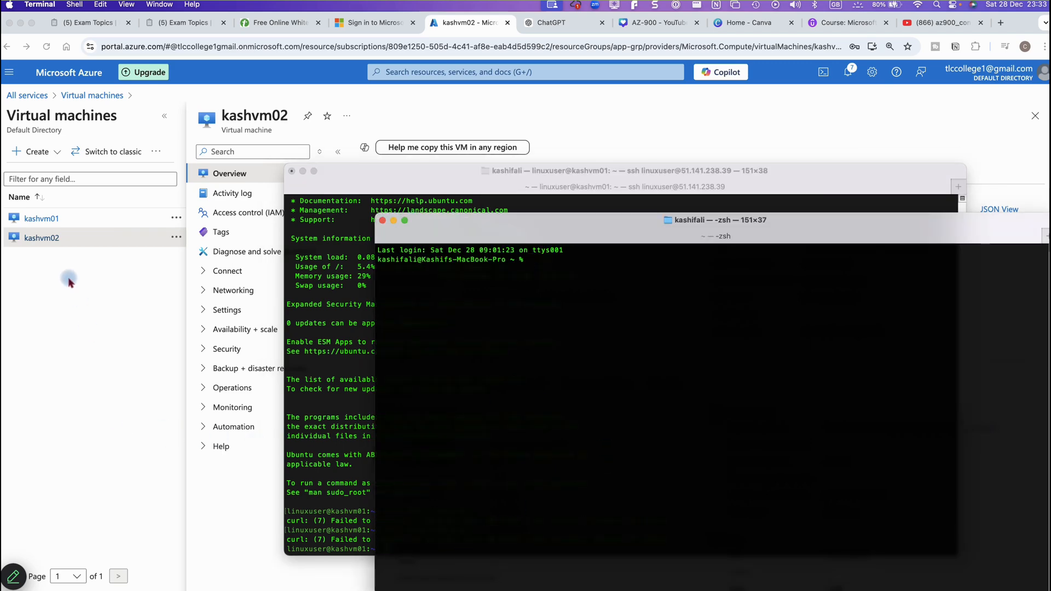
pyautogui.click(47, 239)
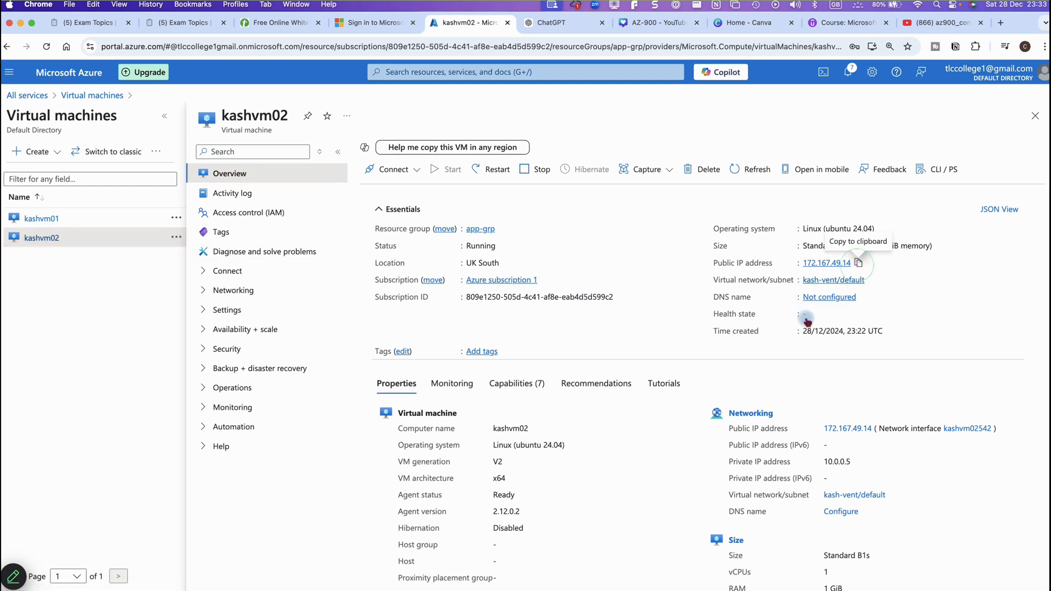
pyautogui.click(858, 265)
pyautogui.moveTo(664, 581)
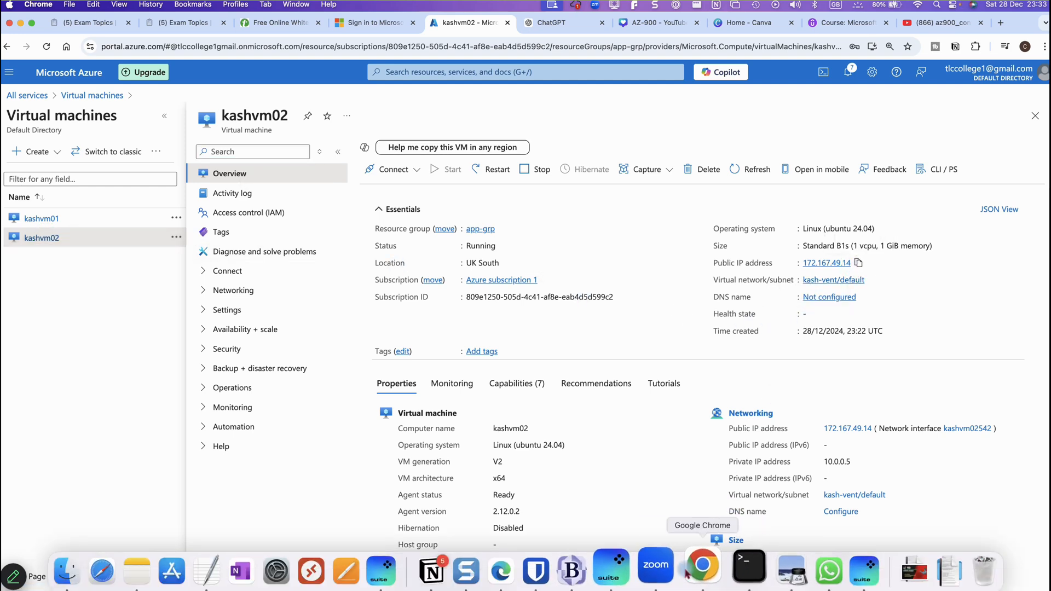
pyautogui.click(736, 570)
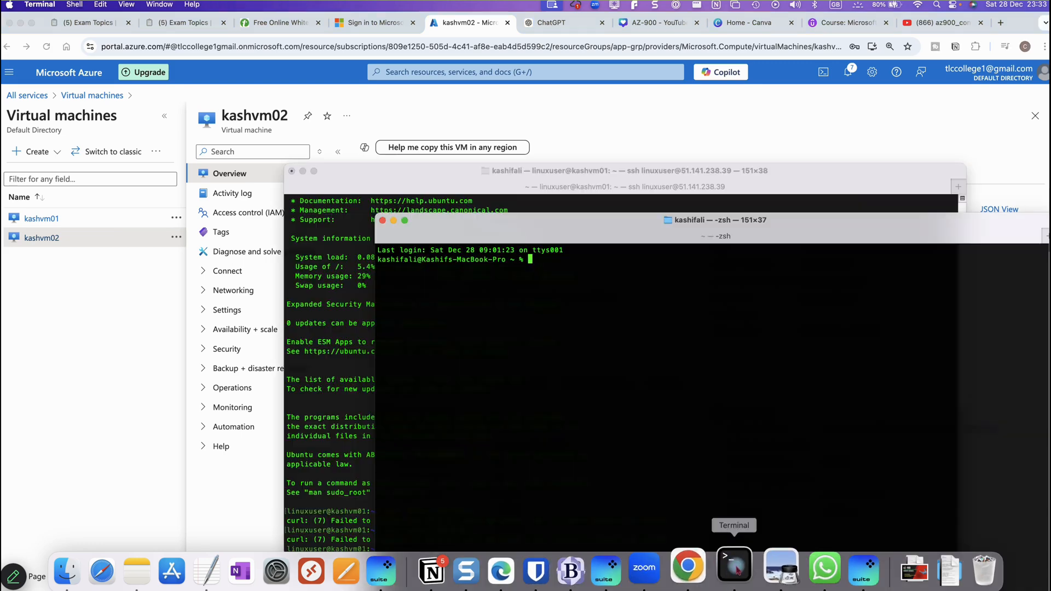
pyautogui.write('ssh li')
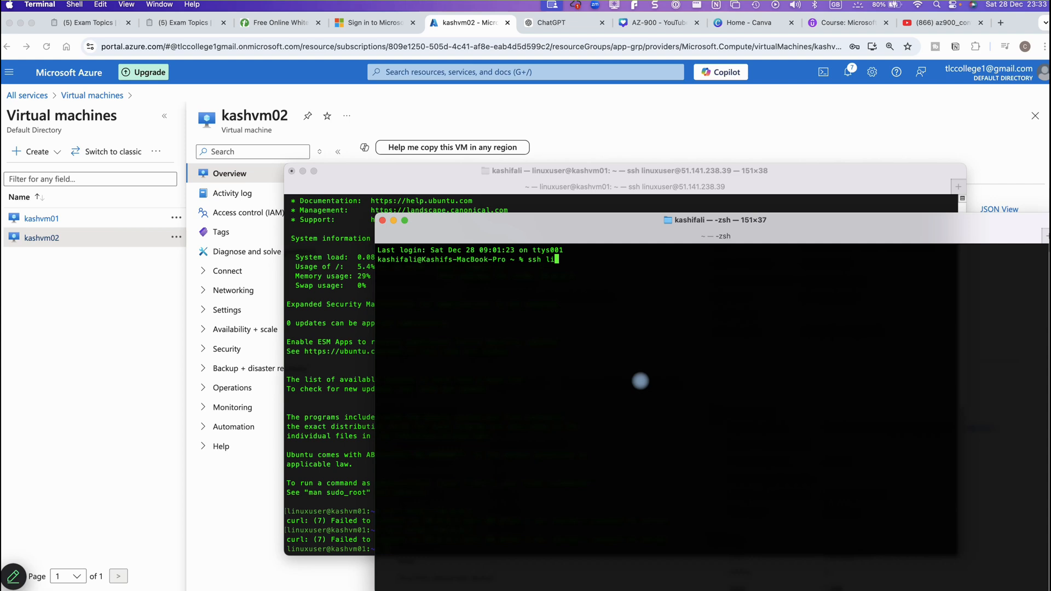
pyautogui.write('nuxuser')
pyautogui.write('@')
pyautogui.press('super+v')
pyautogui.press('Return')
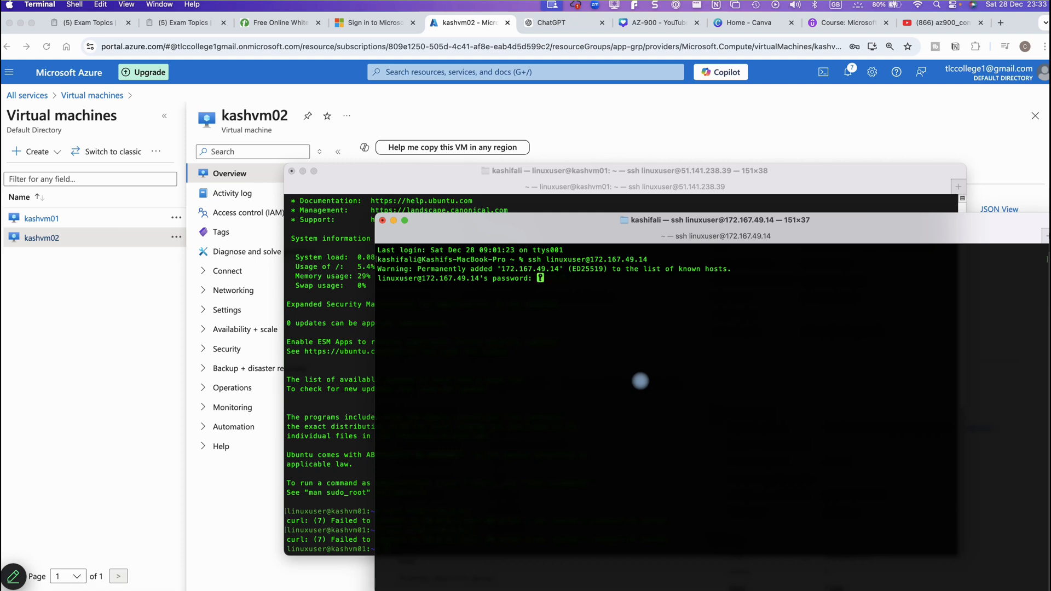
pyautogui.press('Return')
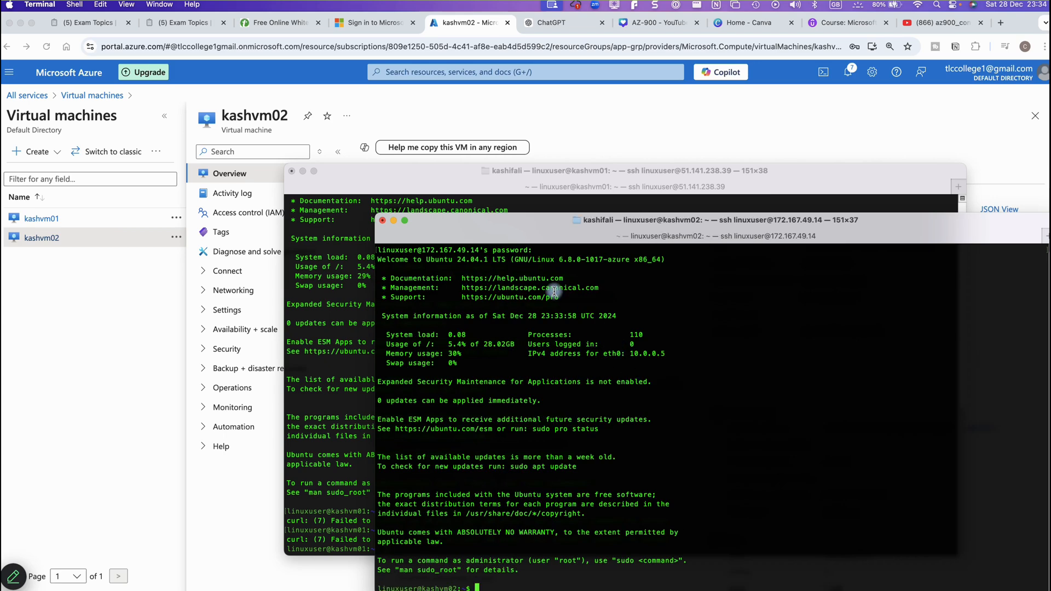
pyautogui.moveTo(533, 232); pyautogui.dragTo(521, 131)
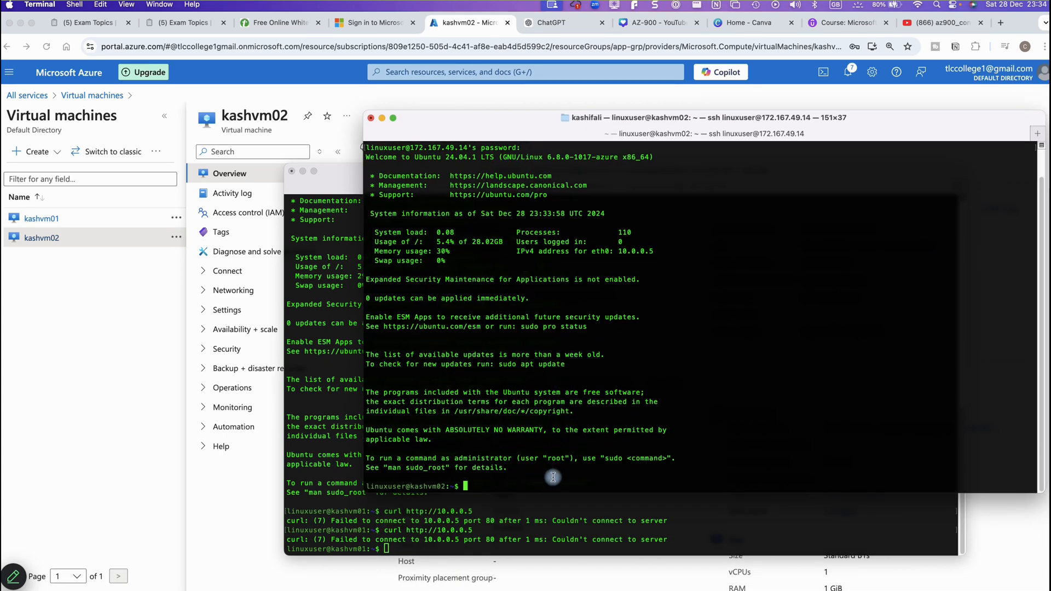
# Clear the kashvm02 terminal and run sudo apt update to refresh package lists
pyautogui.write('clear')
pyautogui.press('Return')
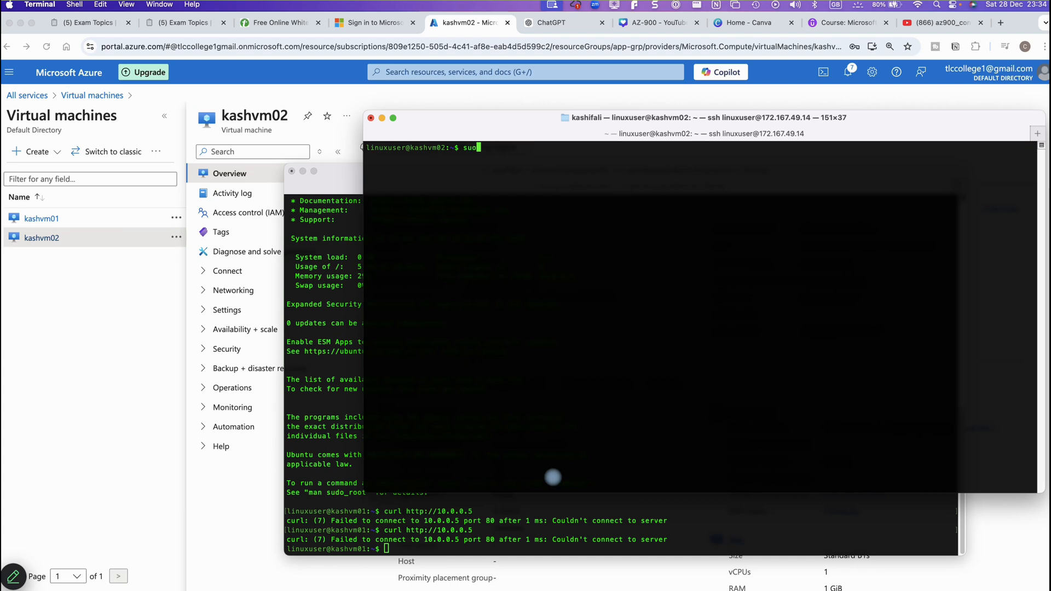
pyautogui.write('sudo apt updage')
pyautogui.press('BackSpace')
pyautogui.press('BackSpace')
pyautogui.write('e')
pyautogui.press('Return')
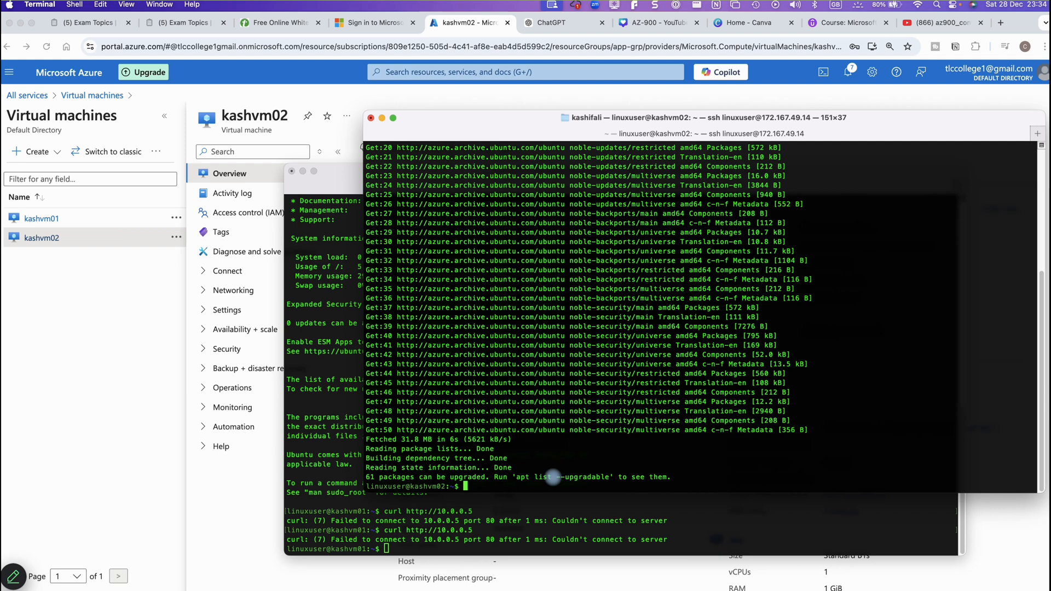
pyautogui.write('sudo apt install nginx')
pyautogui.press('Return')
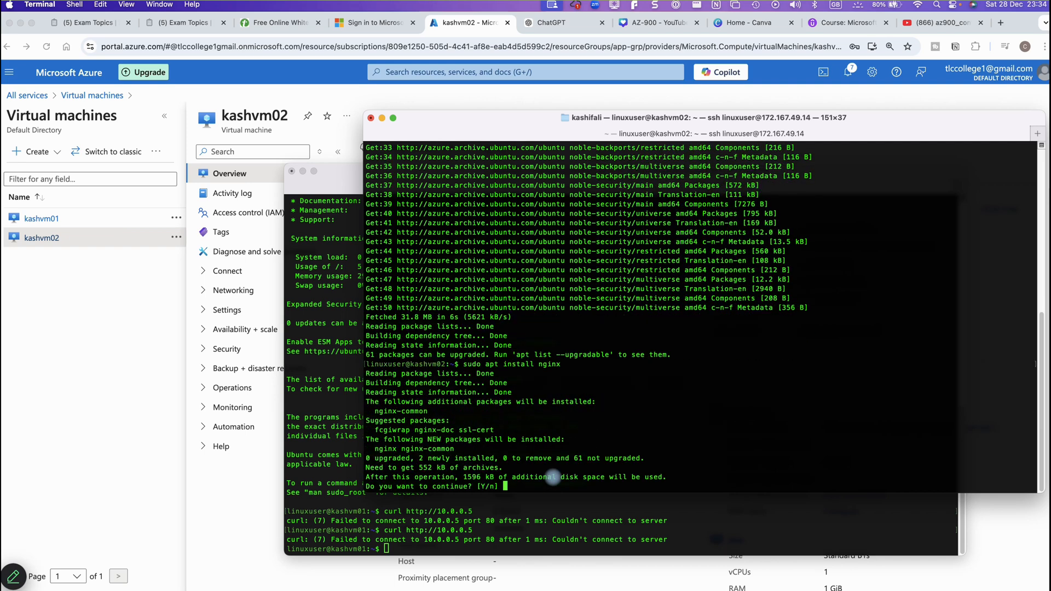
pyautogui.write('y')
pyautogui.press('Return')
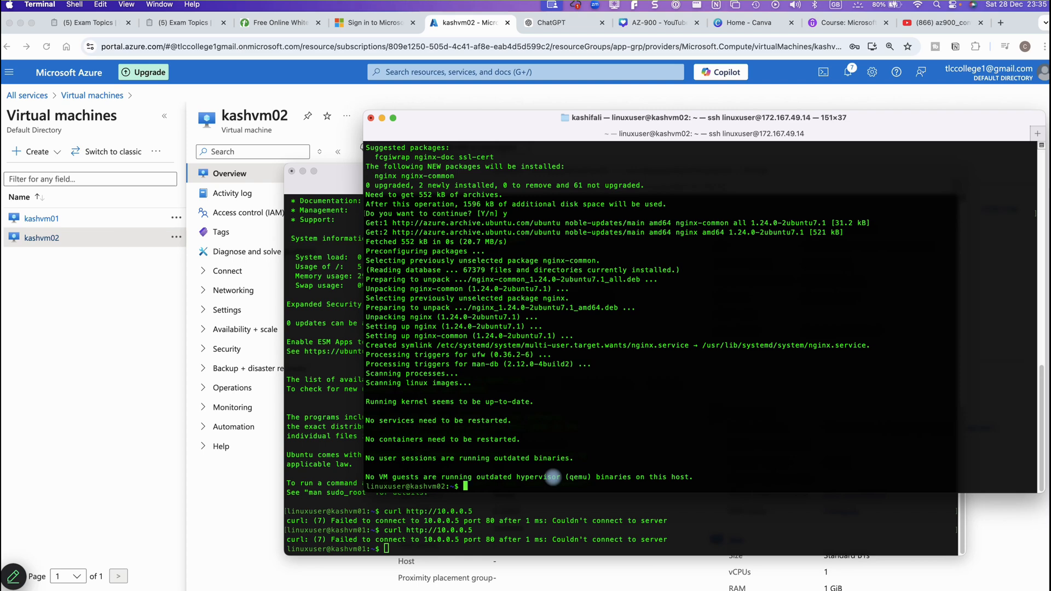
pyautogui.click(542, 533)
pyautogui.press('Up')
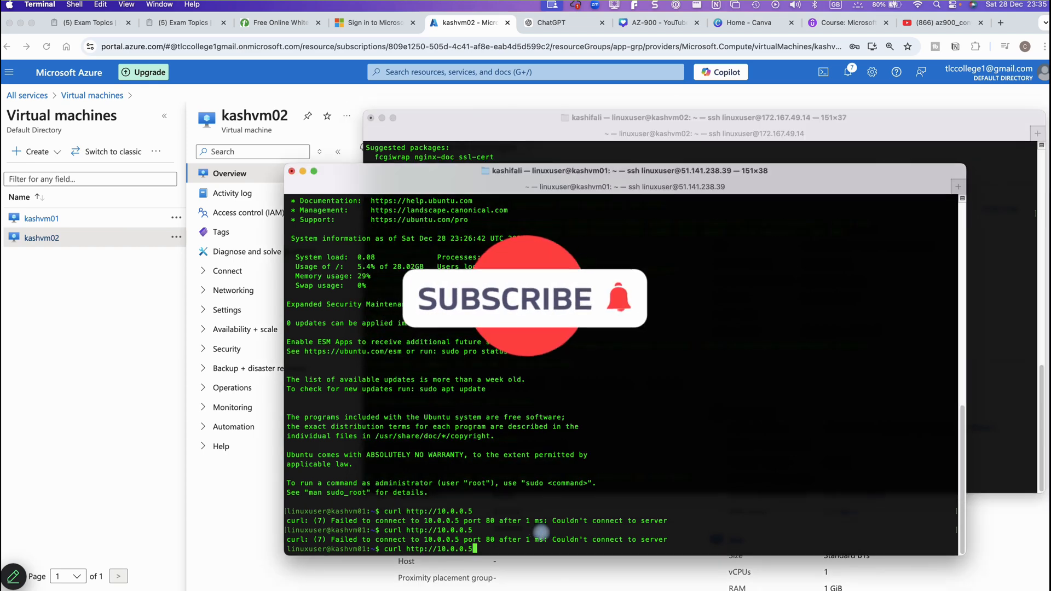
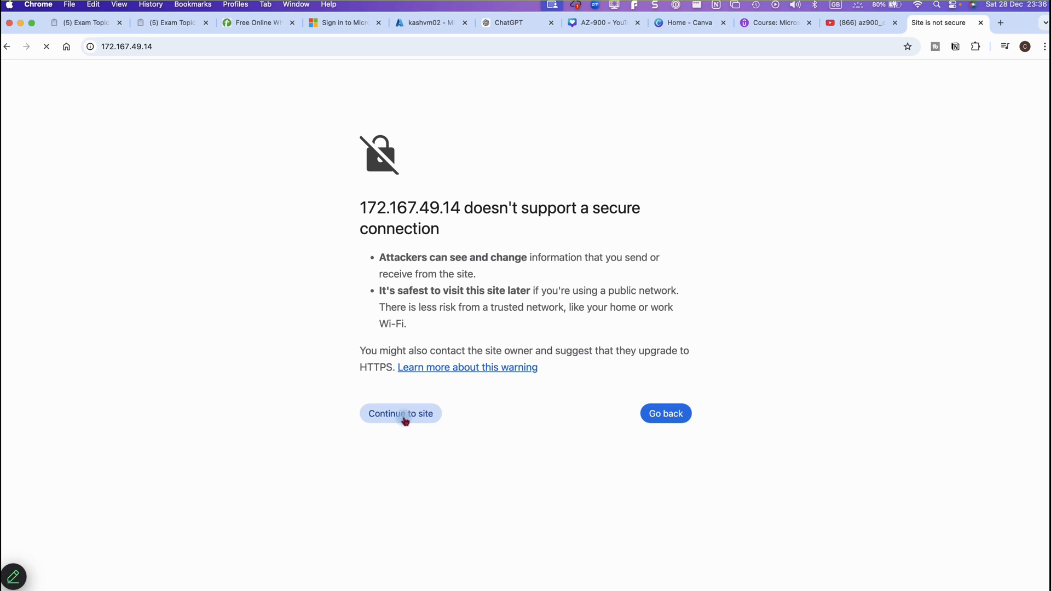
# Let the 172.167.49.14 page time out, then return to kashvm02's Overview in the Azure portal
pyautogui.click(989, 584)
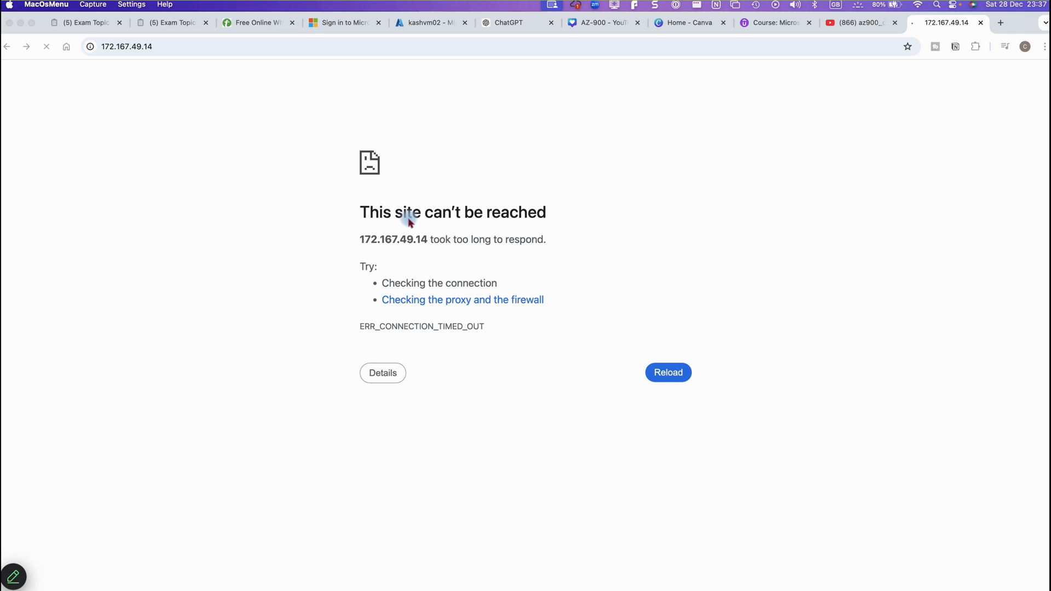
pyautogui.click(421, 27)
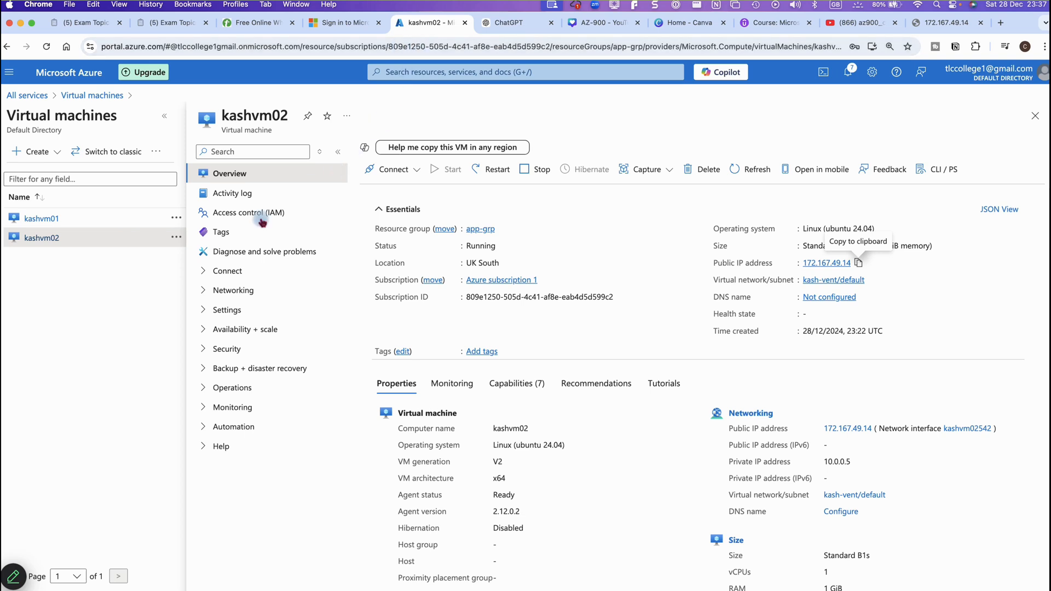
# Show kashvm02's Network settings and the four inbound rules of kashvm02-nsg, including SSH port 22
pyautogui.click(49, 244)
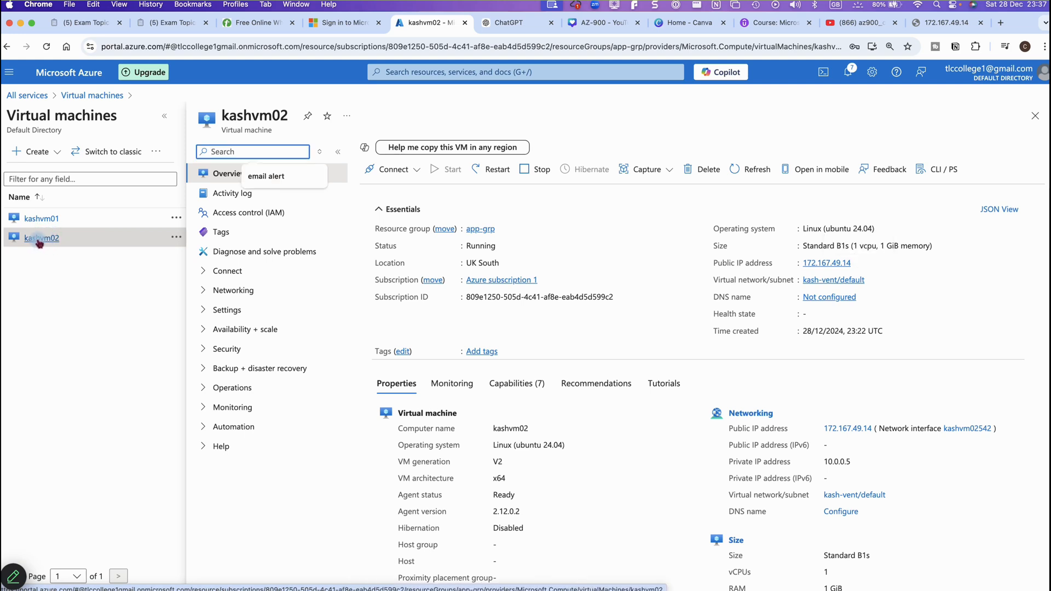
pyautogui.click(205, 291)
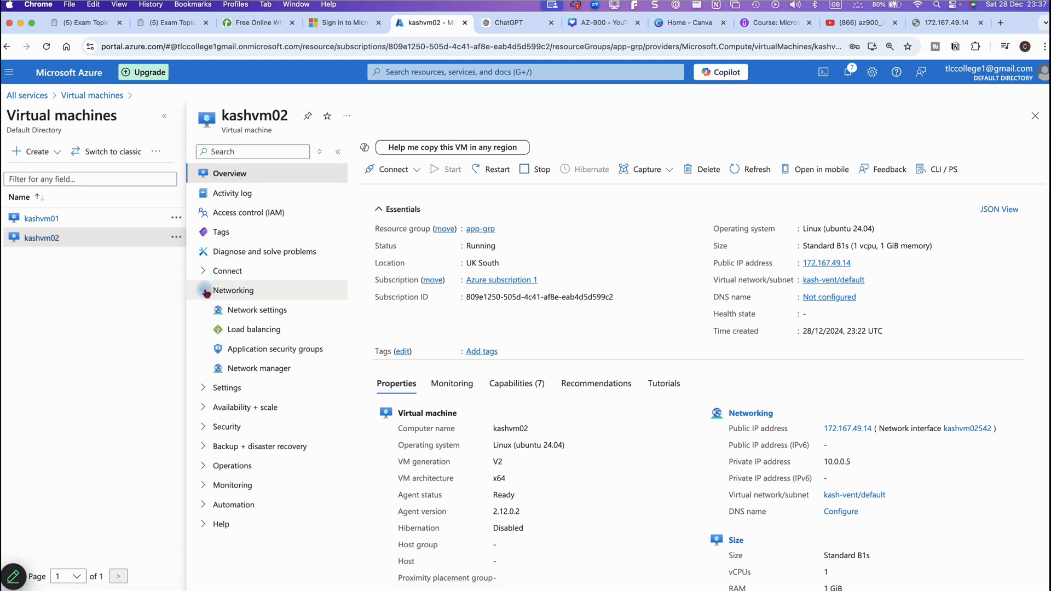
pyautogui.click(238, 311)
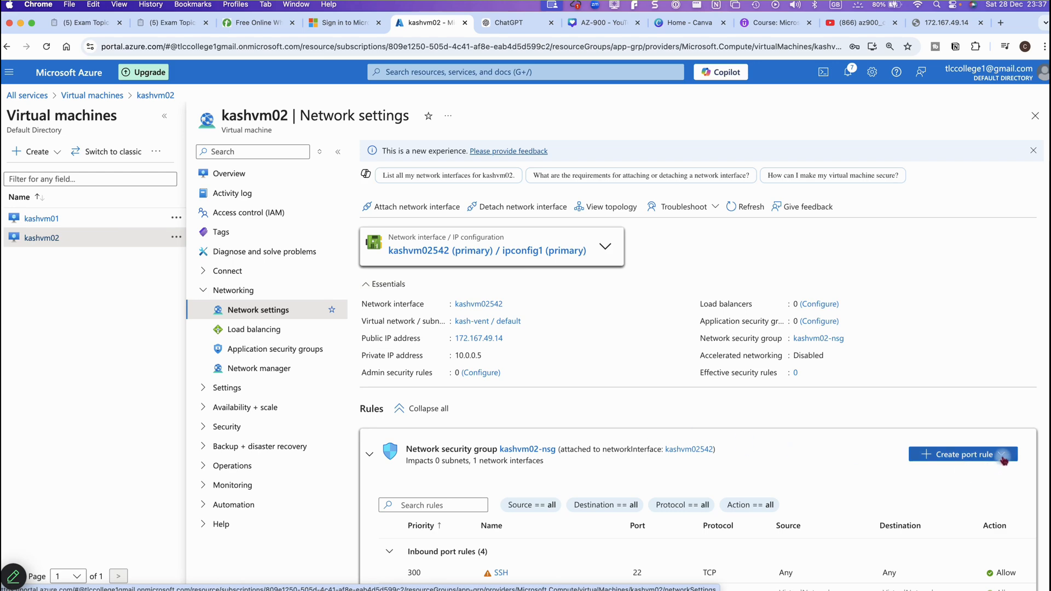
pyautogui.scroll(-2, 860, 443)
pyautogui.scroll(-2, 861, 442)
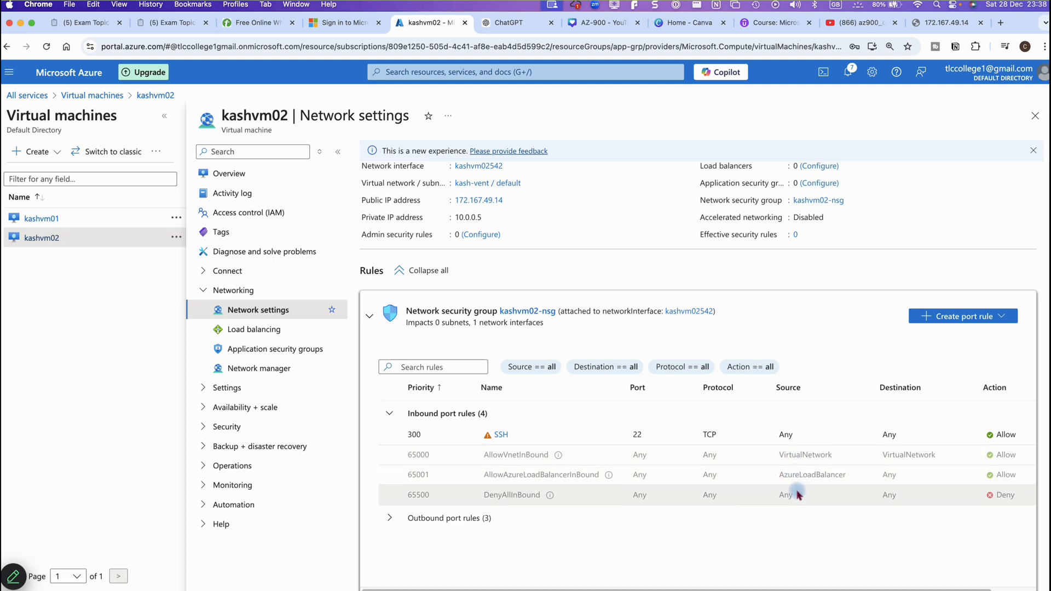
# Start a new inbound port rule with source Service Tag (Internet) and service HTTP
pyautogui.click(978, 321)
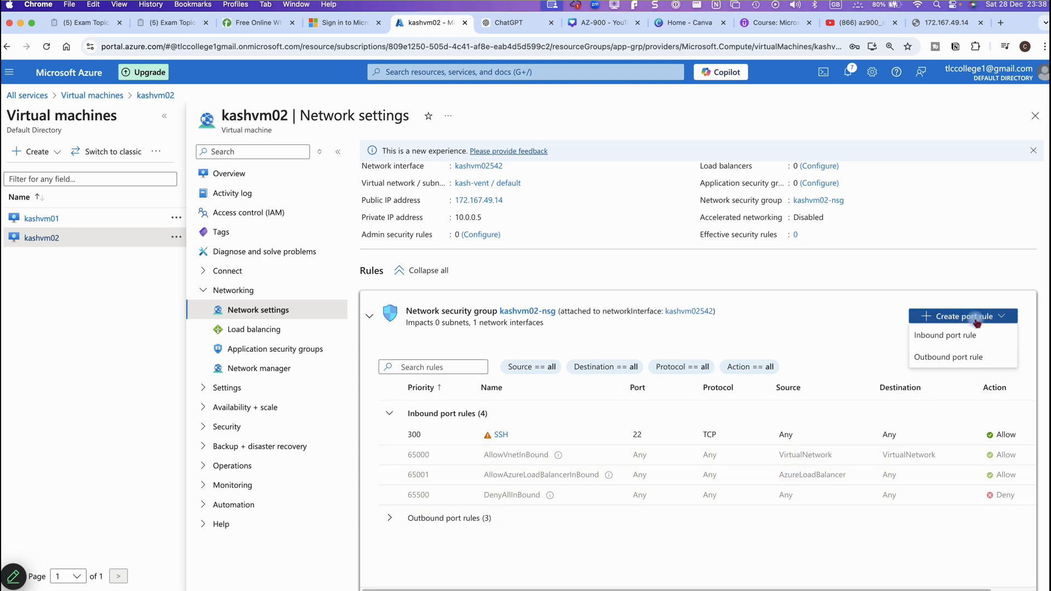
pyautogui.click(962, 341)
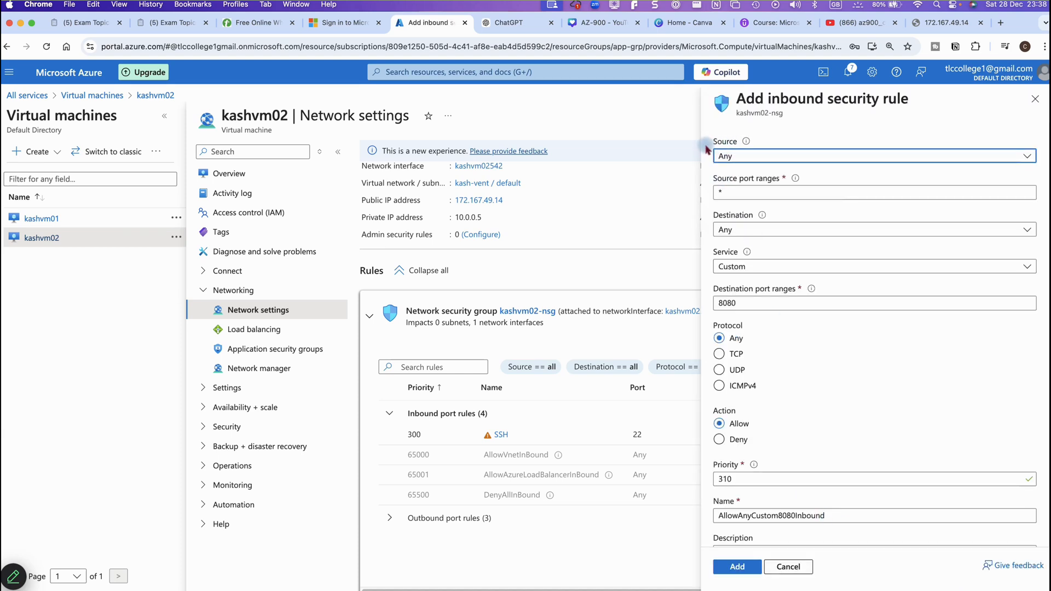
pyautogui.click(768, 160)
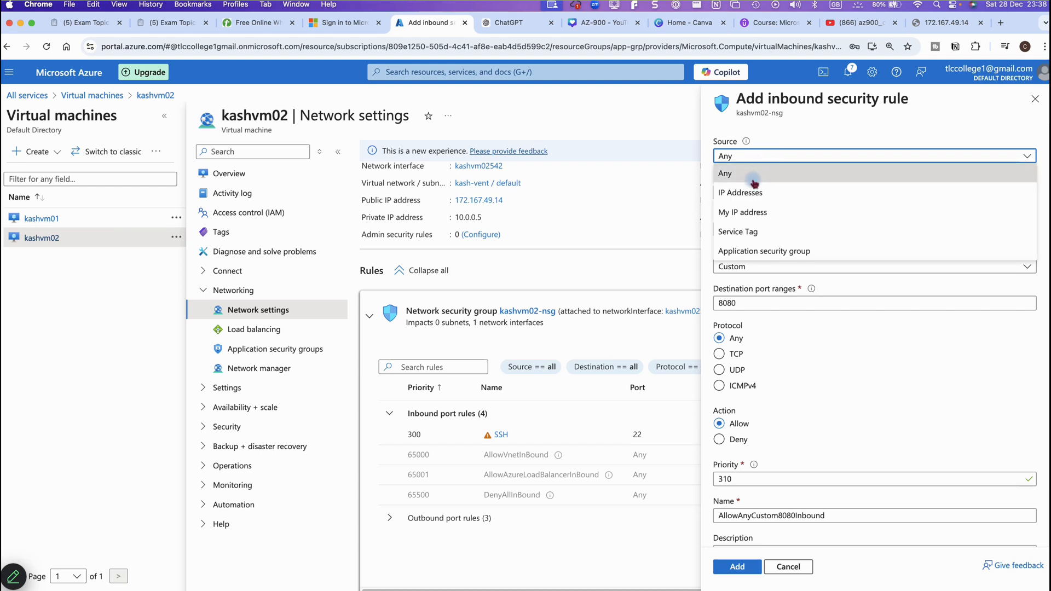
pyautogui.click(739, 232)
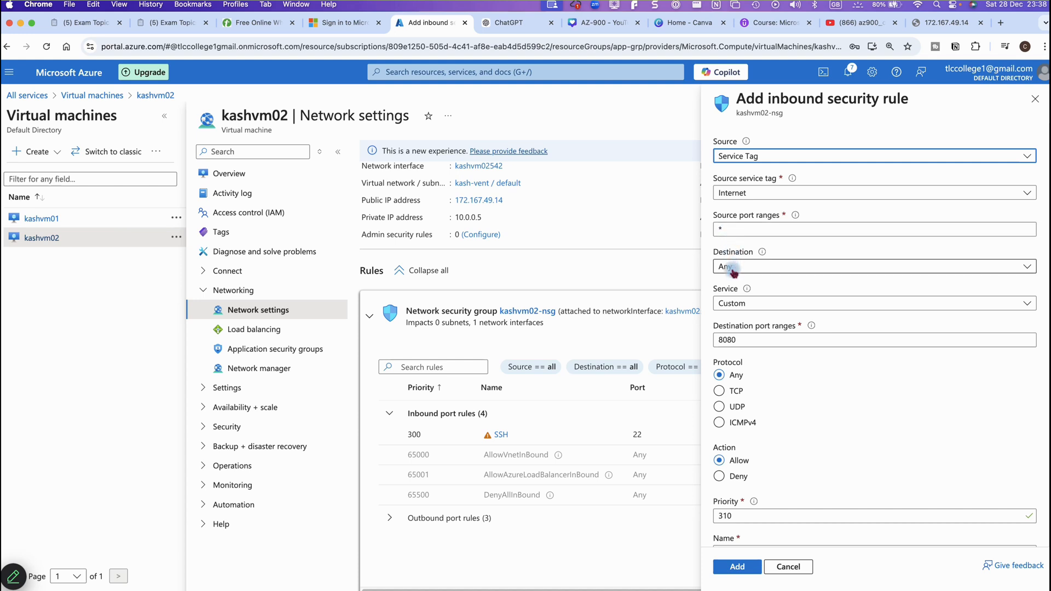
pyautogui.click(741, 302)
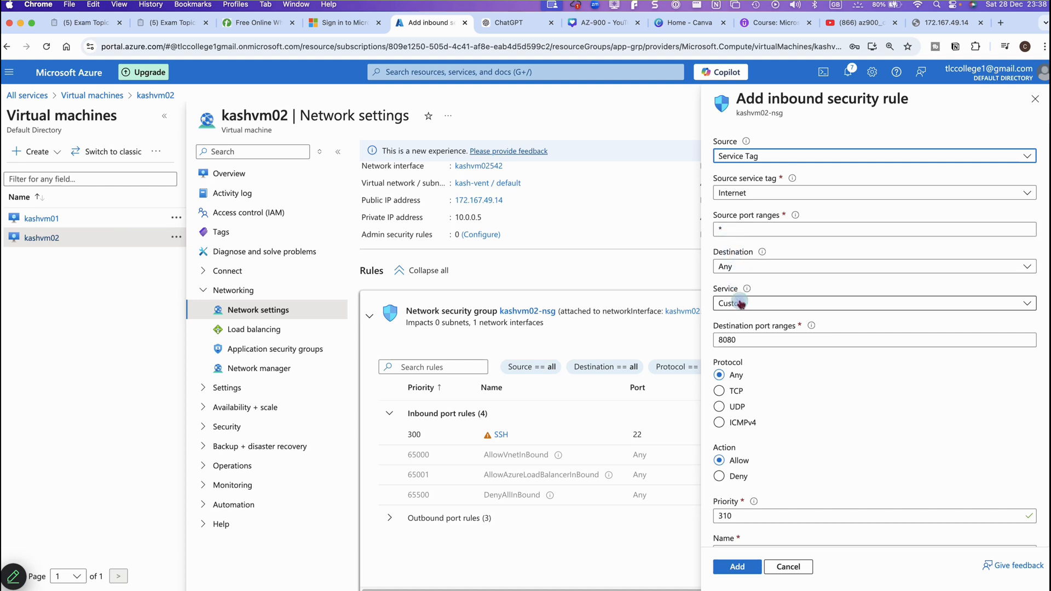
pyautogui.click(729, 321)
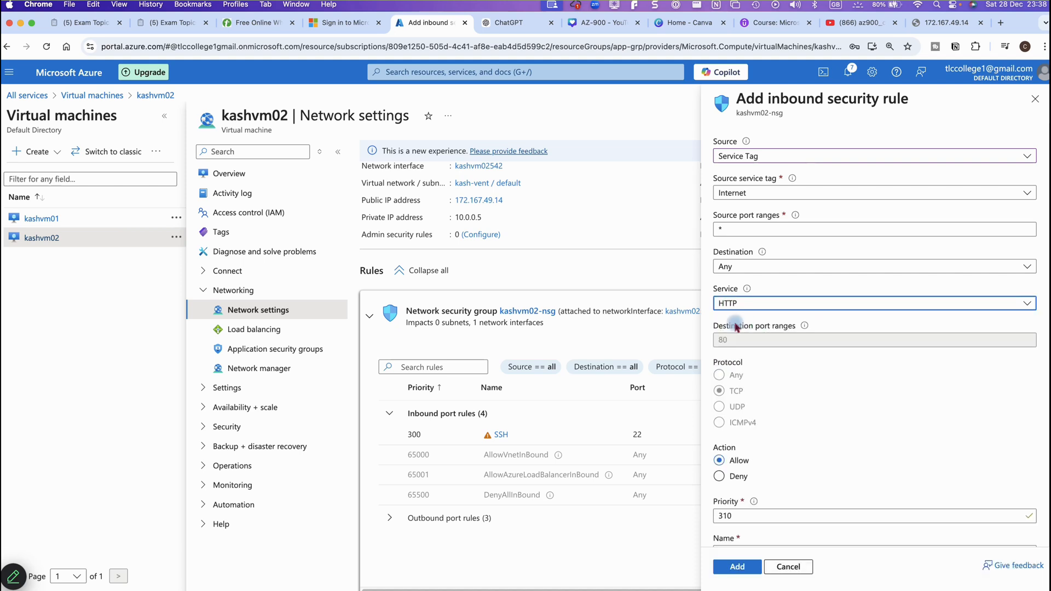
# Describe the rule as 'allow inbound traffic' and add it to kashvm02-nsg
pyautogui.scroll(-3, 751, 432)
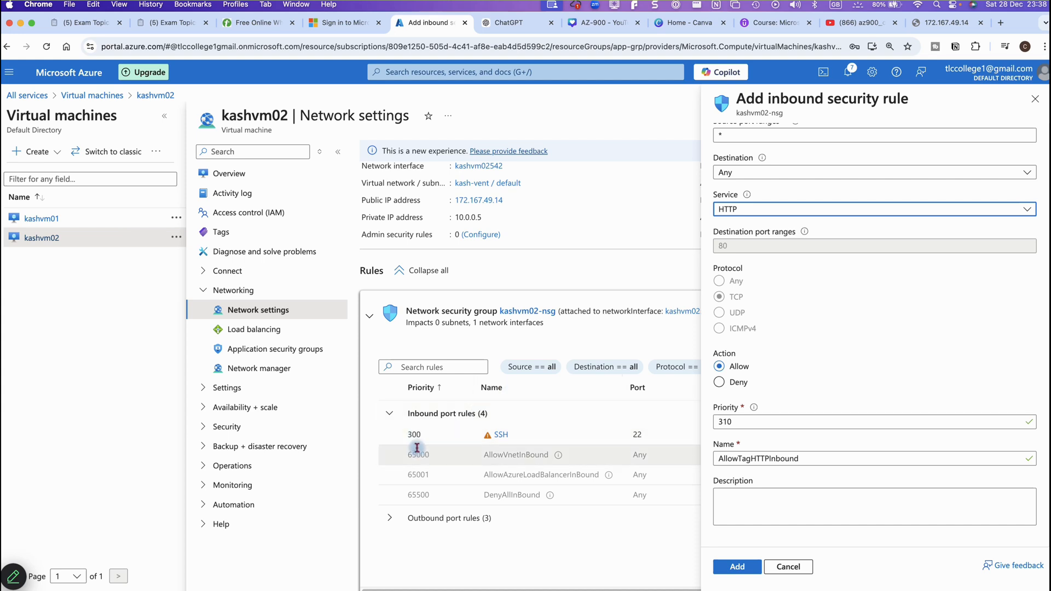
pyautogui.click(766, 494)
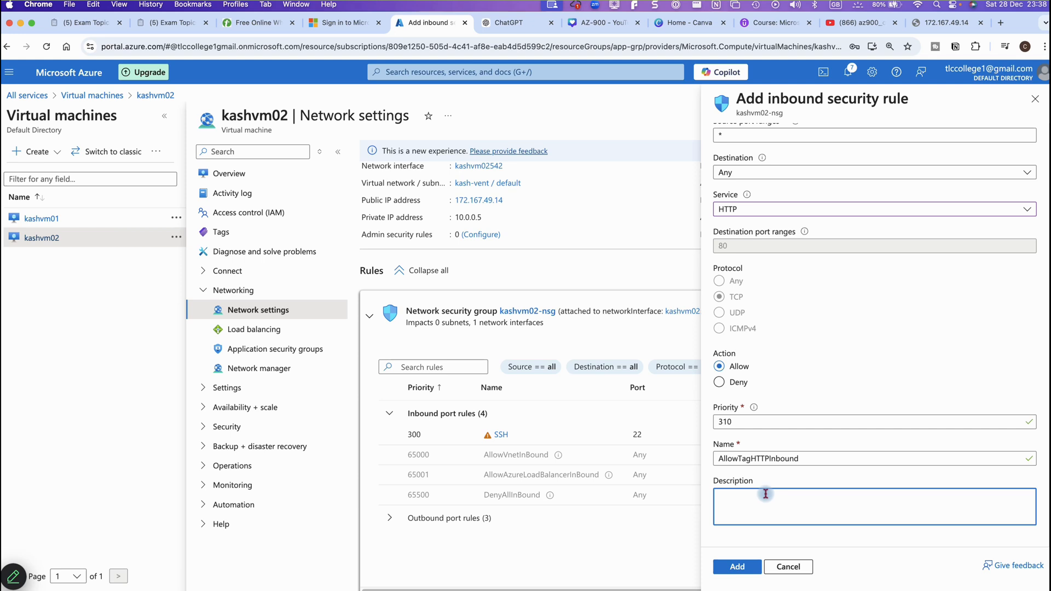
pyautogui.write('allow inbound trAFF')
pyautogui.press('capslock')
pyautogui.write('AFF')
pyautogui.press('BackSpace')
pyautogui.press('BackSpace')
pyautogui.press('BackSpace')
pyautogui.press('capslock')
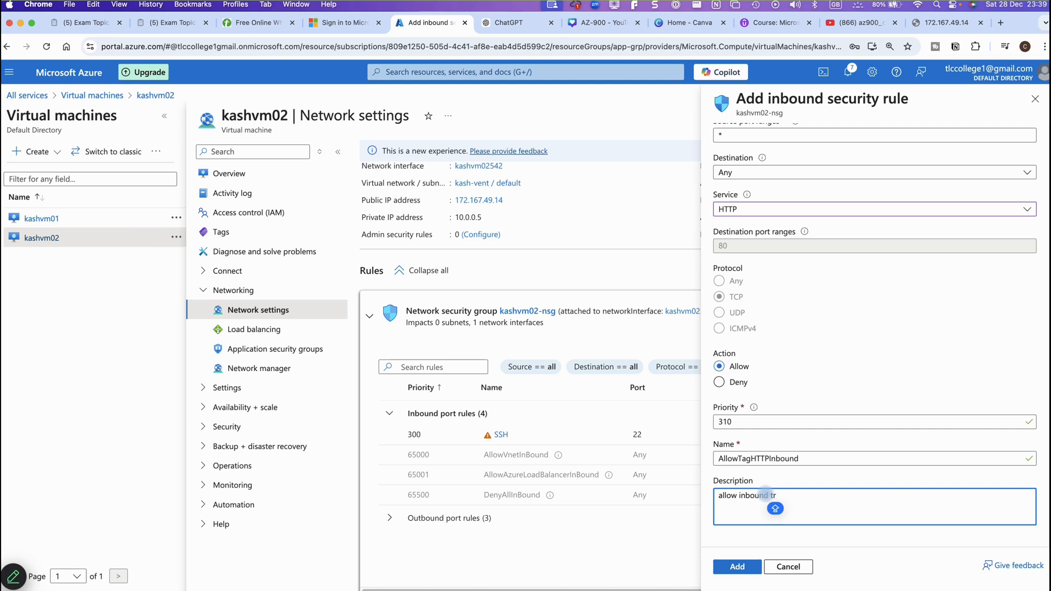
pyautogui.write('affic')
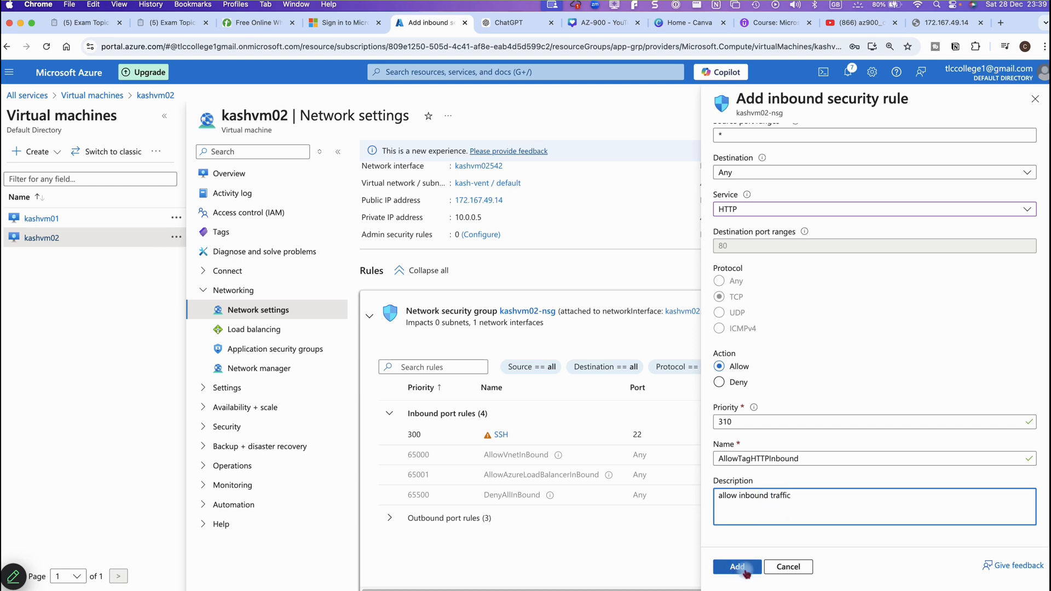
pyautogui.click(987, 582)
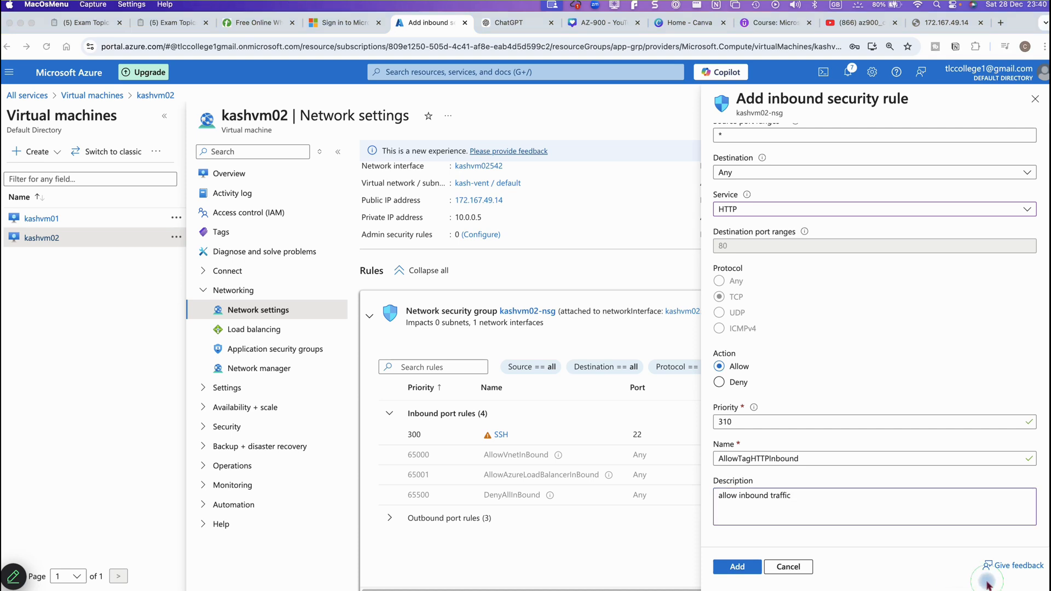
pyautogui.click(736, 566)
pyautogui.click(736, 566)
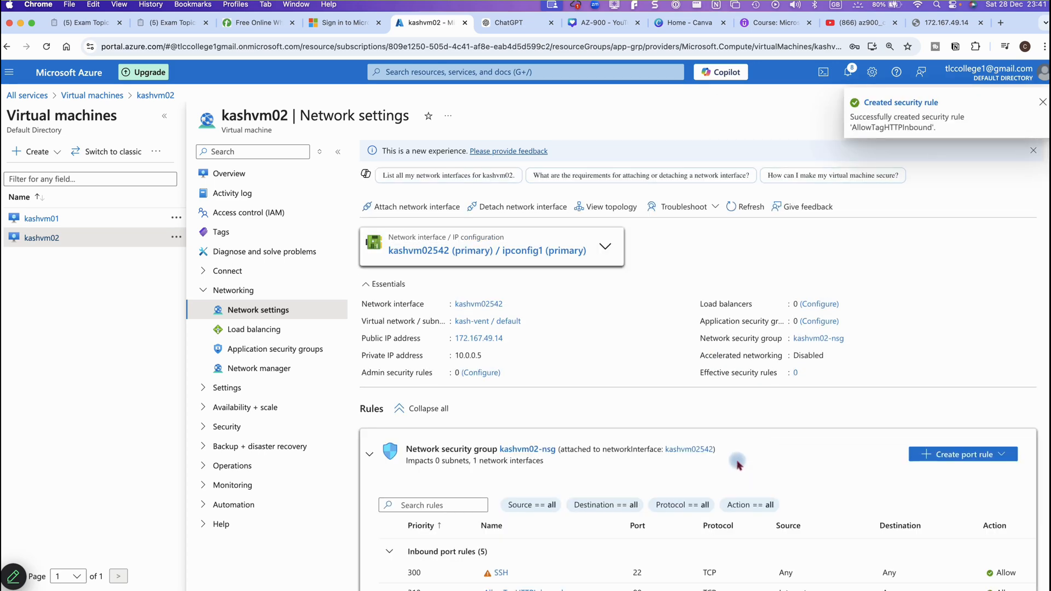
# Check the new AllowTagHTTPInbound port 80 rule, then reload 172.167.49.14 to show the nginx welcome page
pyautogui.scroll(-2, 735, 471)
pyautogui.scroll(-2, 731, 474)
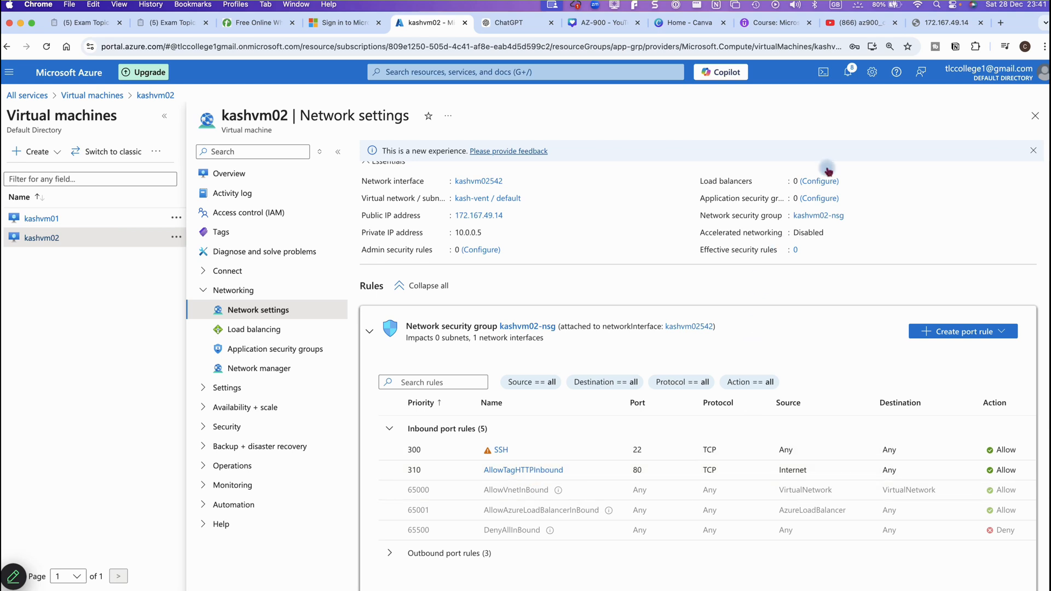
pyautogui.click(931, 25)
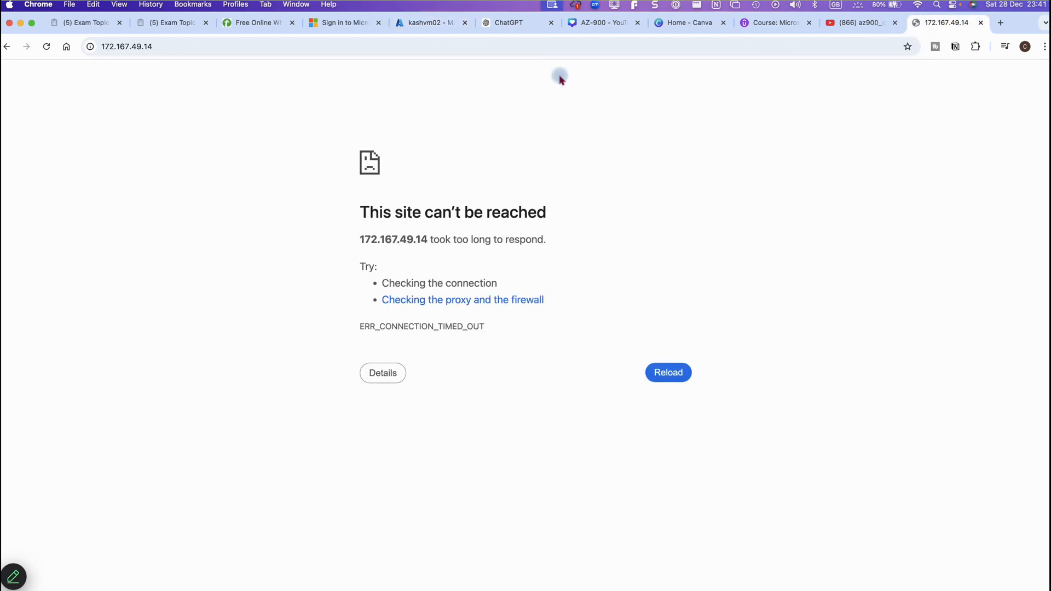
pyautogui.click(47, 48)
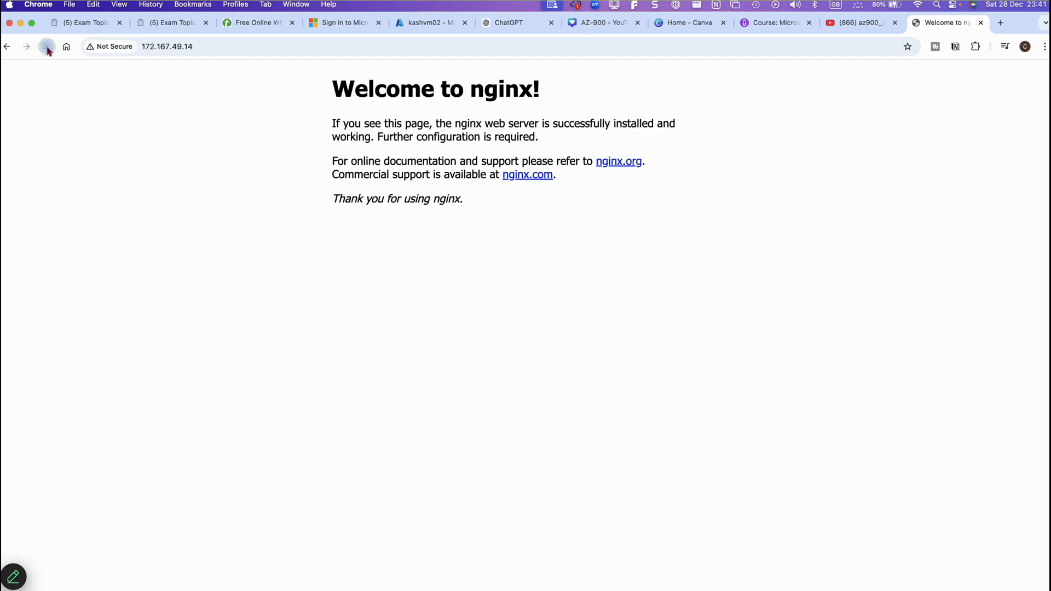
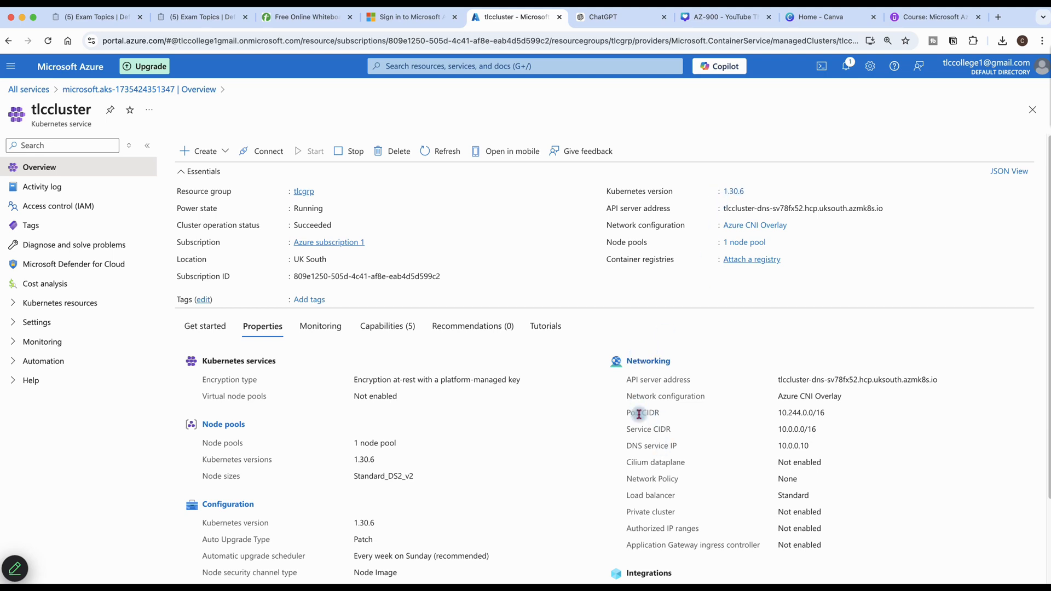
# Review the tlccluster overview (Standard_DS2_v2, Azure CNI Overlay), then browse the Settings items like Node pools and Networking
pyautogui.scroll(-1, 644, 439)
pyautogui.scroll(-3, 650, 471)
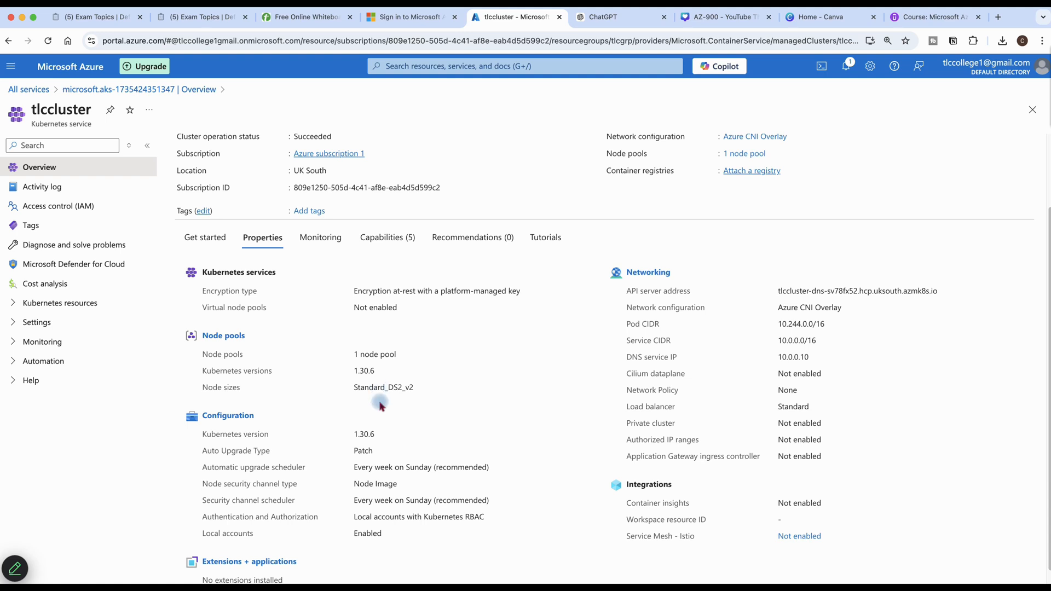
pyautogui.scroll(3, 373, 389)
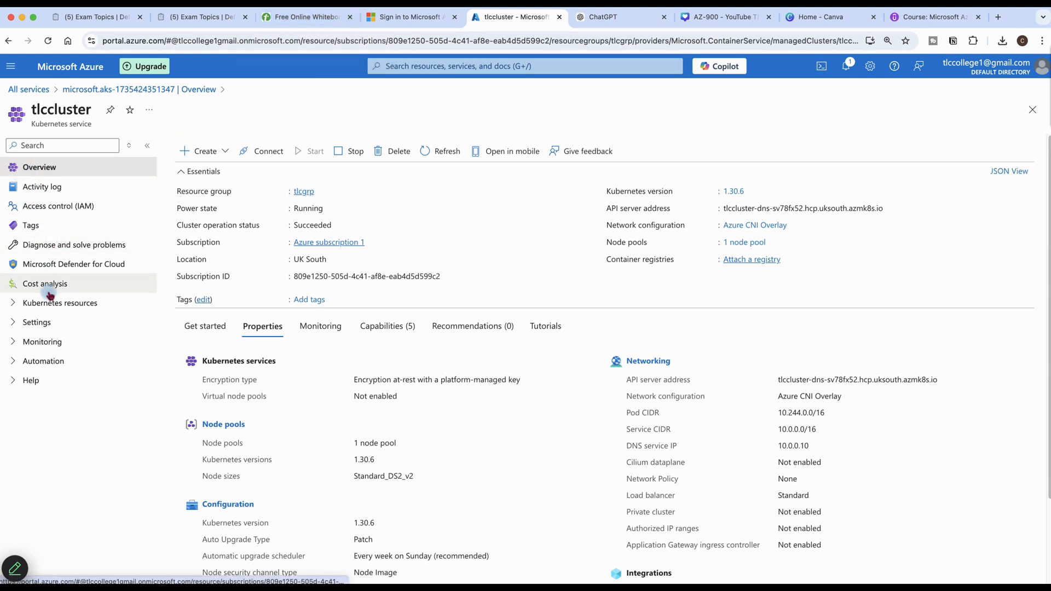
pyautogui.click(17, 323)
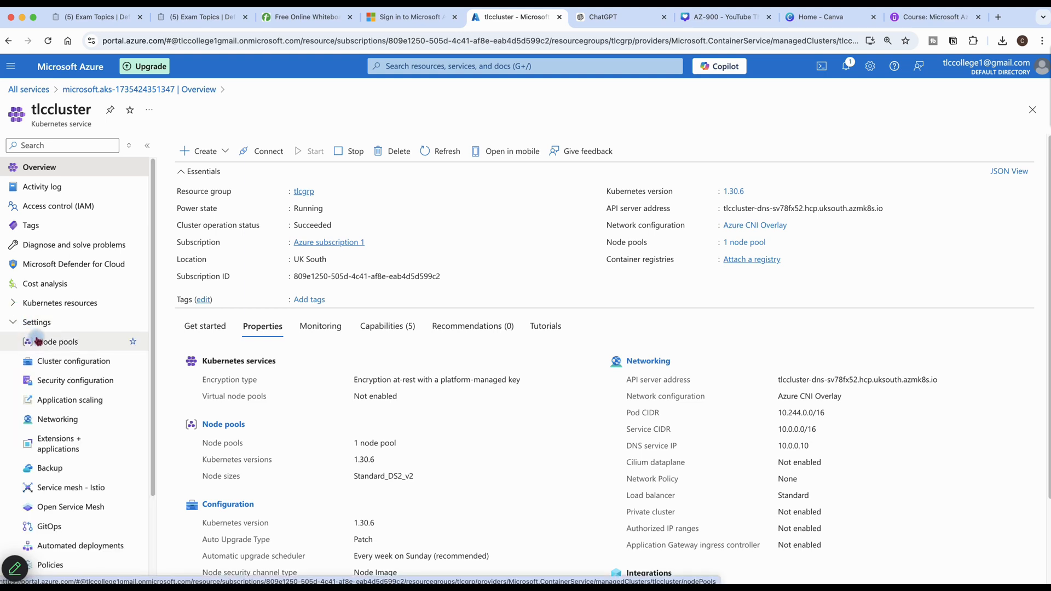
pyautogui.scroll(-2, 38, 341)
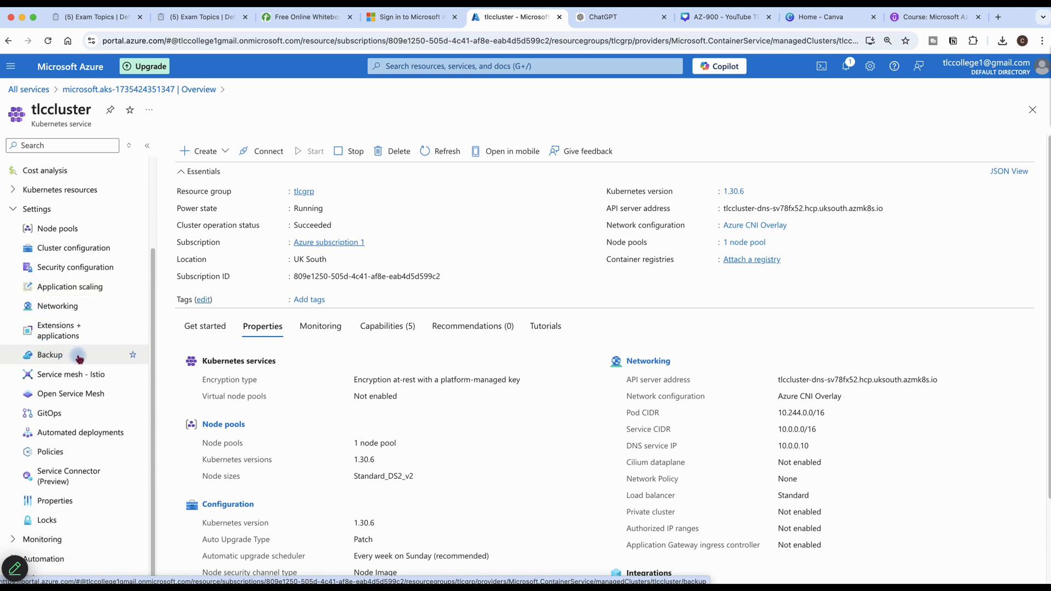
pyautogui.scroll(2, 77, 356)
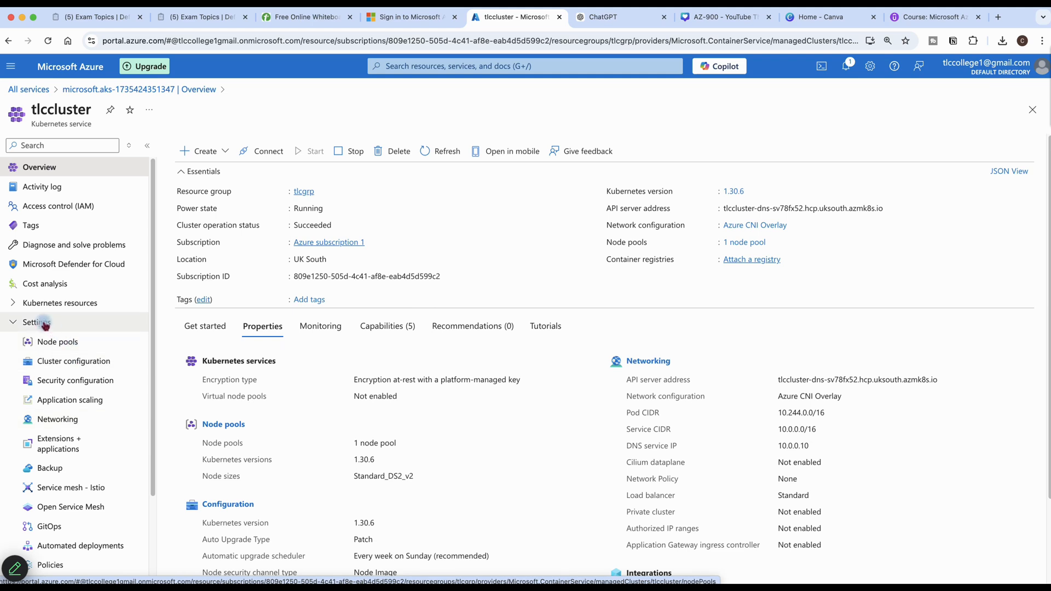
# Browse the cluster's Kubernetes resources: Namespaces, Workloads, and Services and ingresses
pyautogui.click(17, 305)
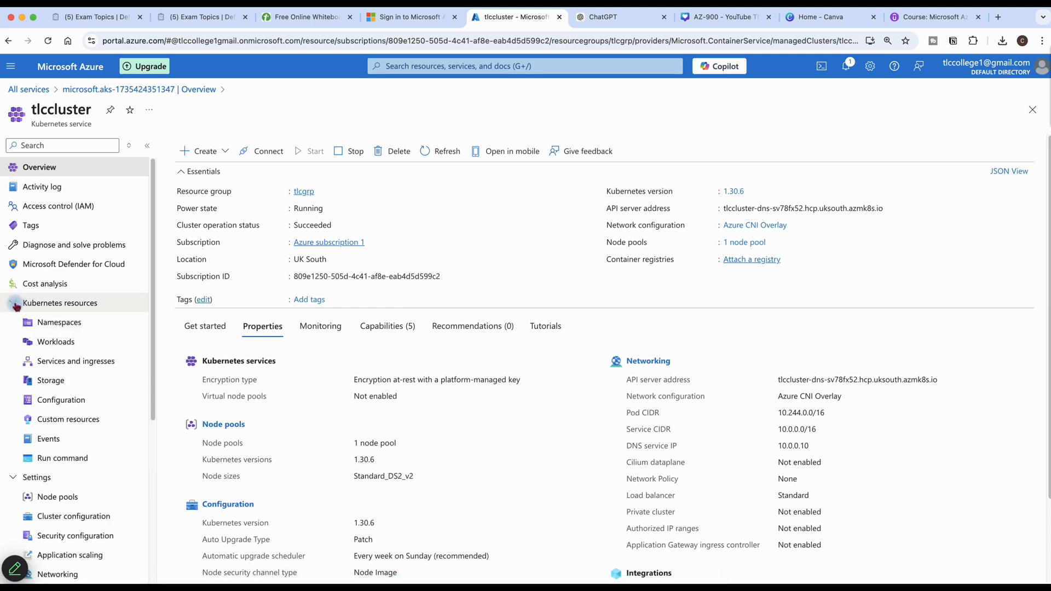
pyautogui.click(59, 328)
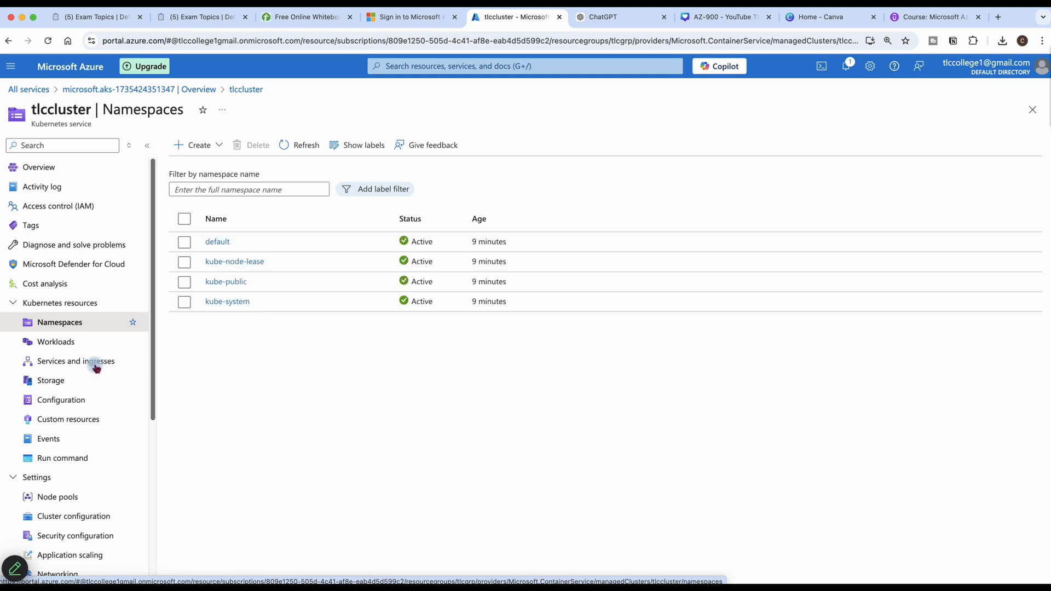
pyautogui.click(61, 346)
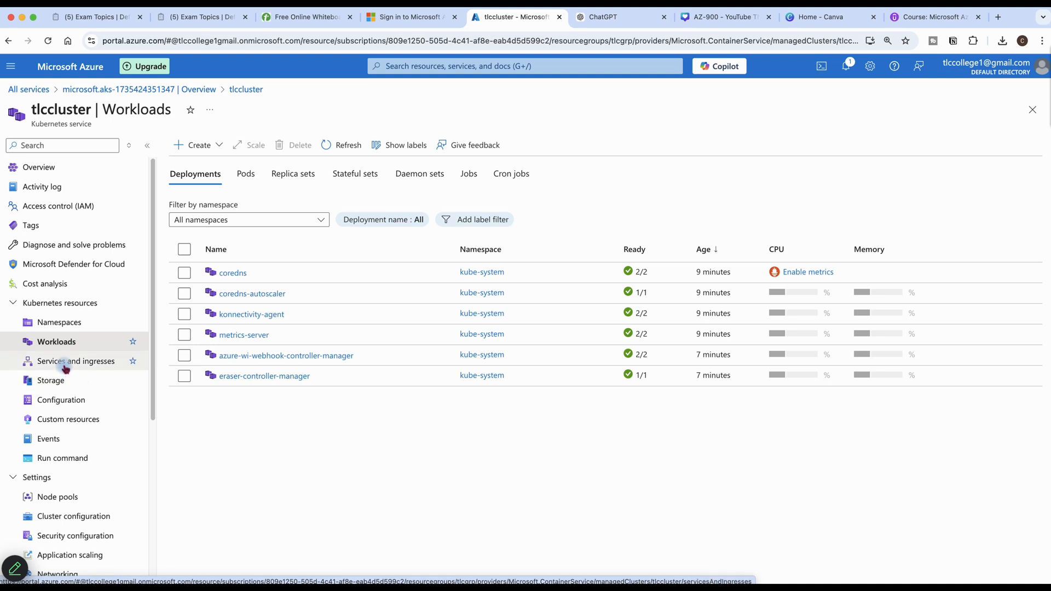
pyautogui.click(77, 363)
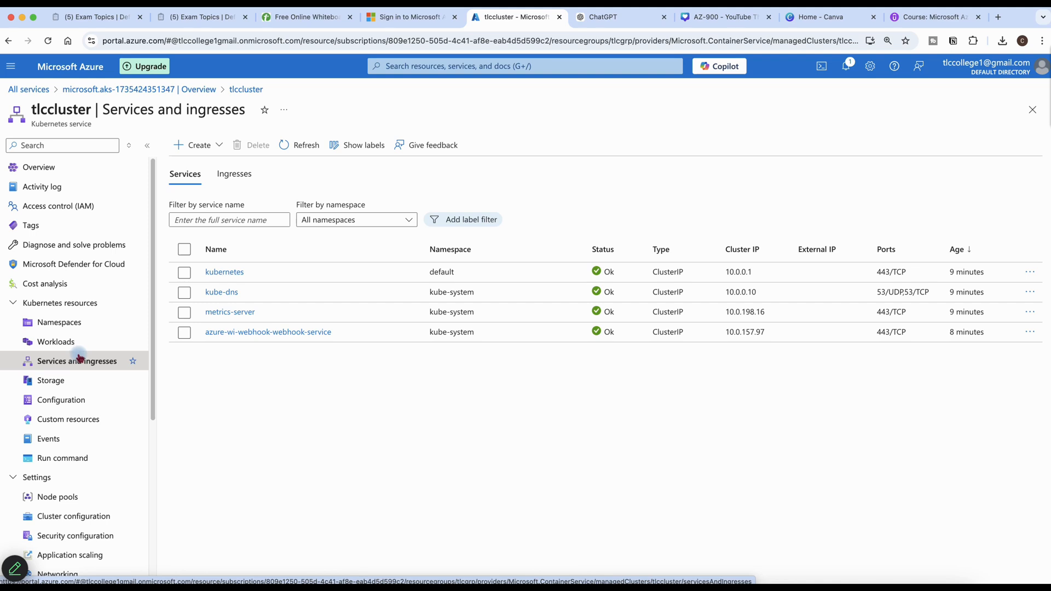
# From the Workloads page, start creating a resource with Apply a YAML
pyautogui.click(67, 345)
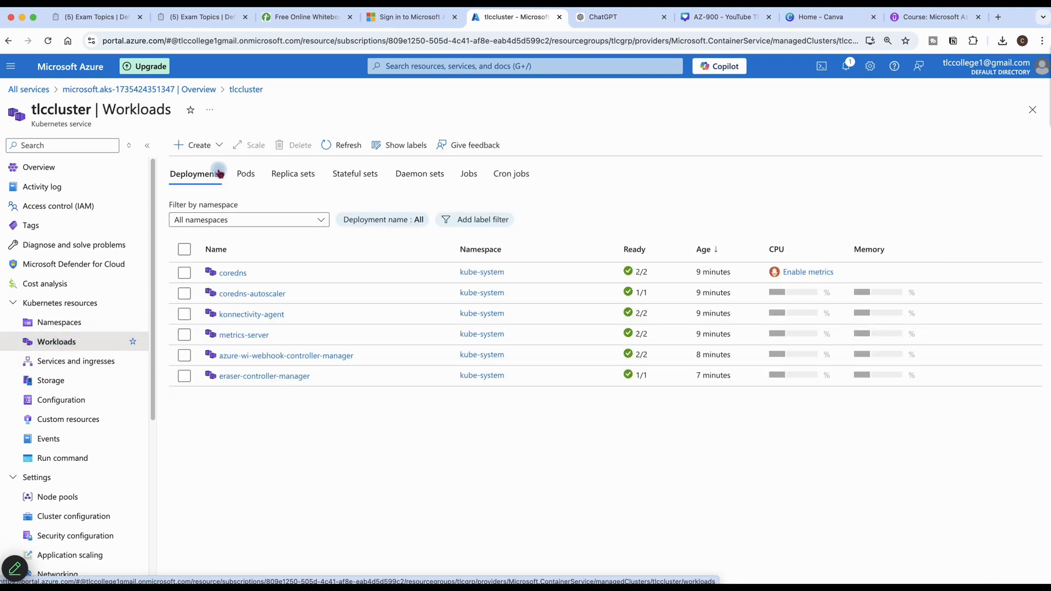
pyautogui.click(207, 145)
pyautogui.click(208, 227)
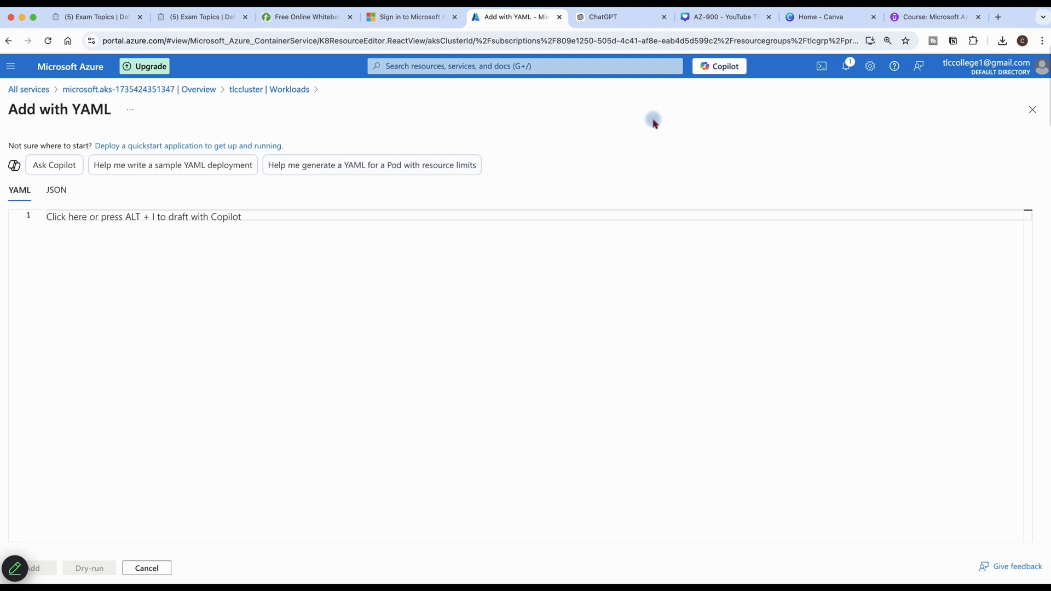
# Paste the nginx Deployment YAML from ChatGPT and add app-deployment to the default namespace
pyautogui.click(587, 17)
pyautogui.scroll(10, 563, 328)
pyautogui.scroll(1, 559, 304)
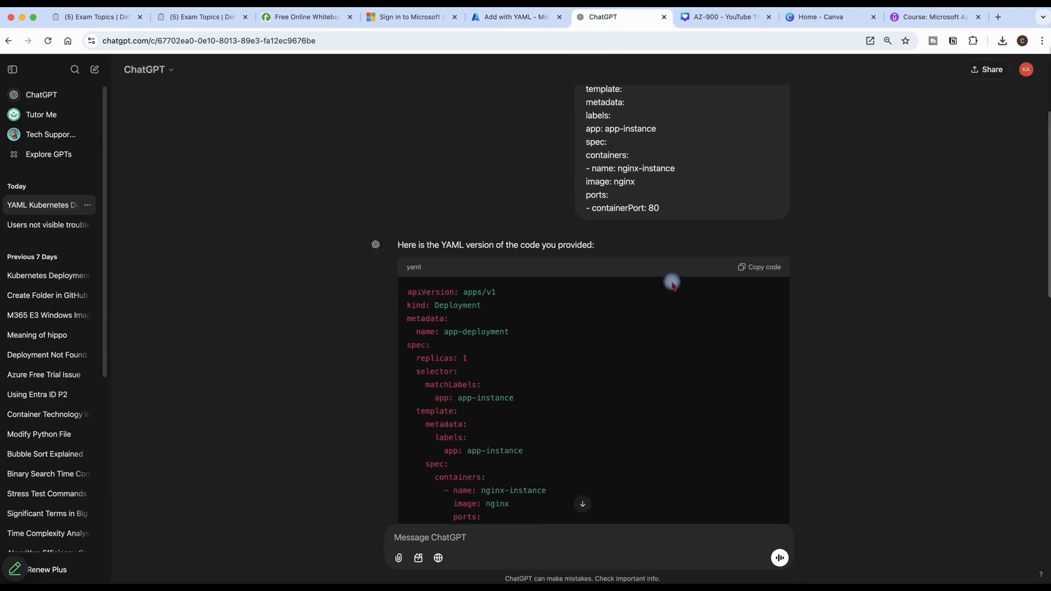
pyautogui.click(740, 268)
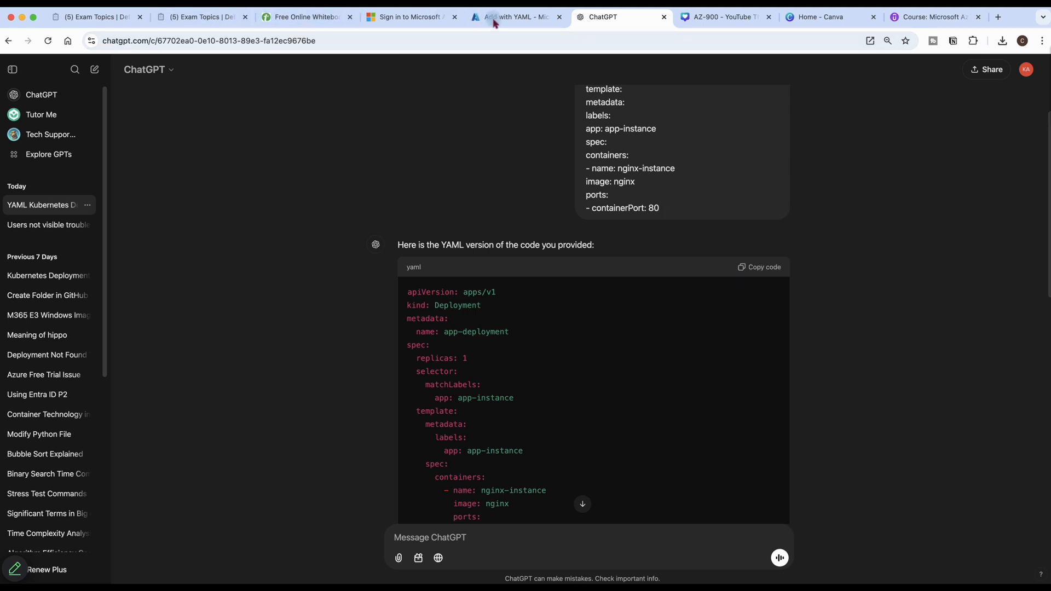
pyautogui.click(462, 22)
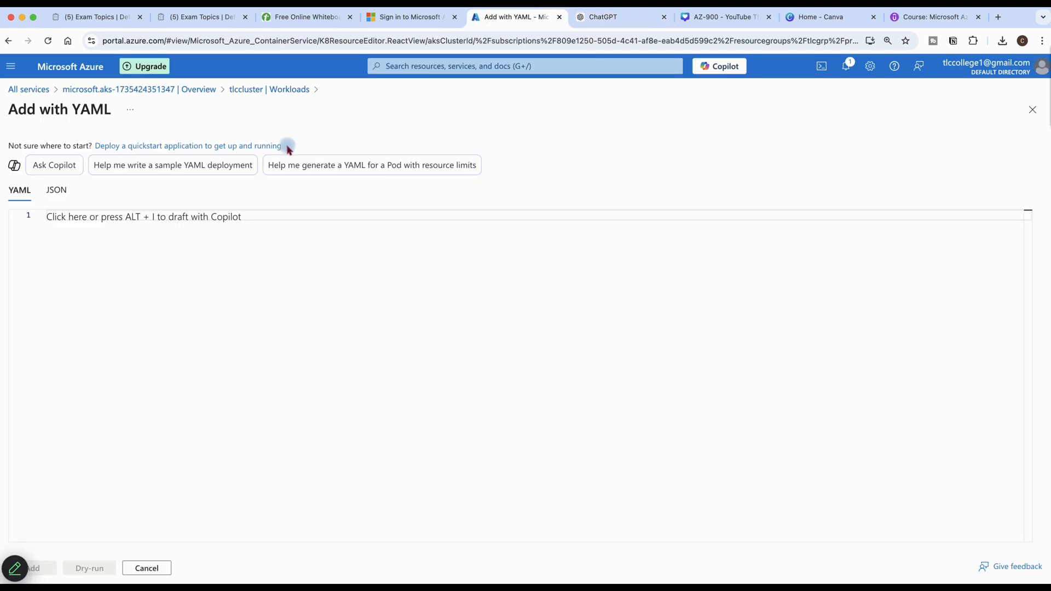
pyautogui.press('super+v')
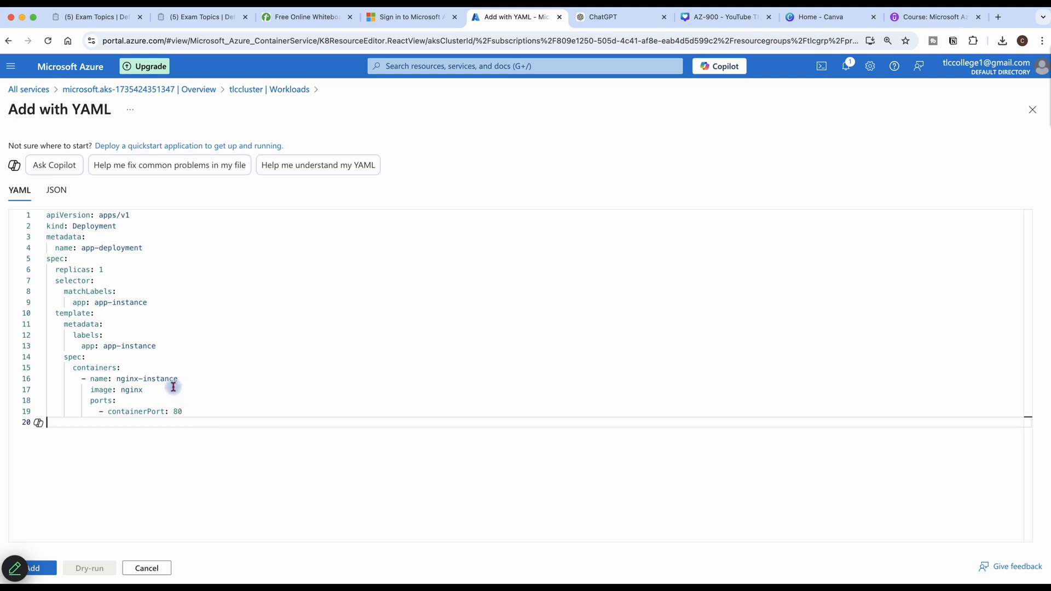
pyautogui.moveTo(163, 381)
pyautogui.click(48, 570)
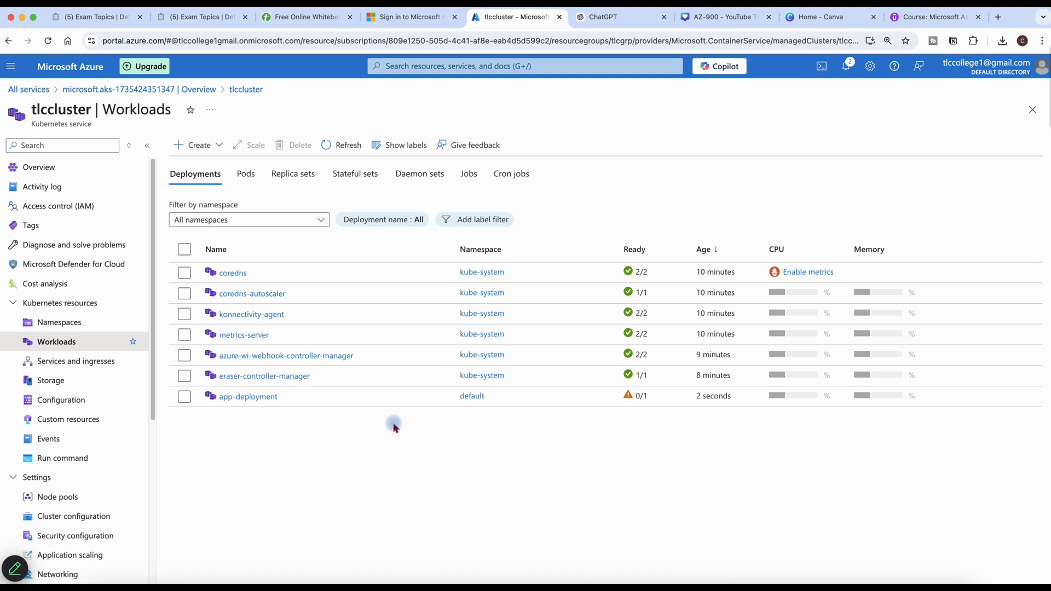
# From Services and ingresses, start creating a service with Apply a YAML
pyautogui.click(280, 432)
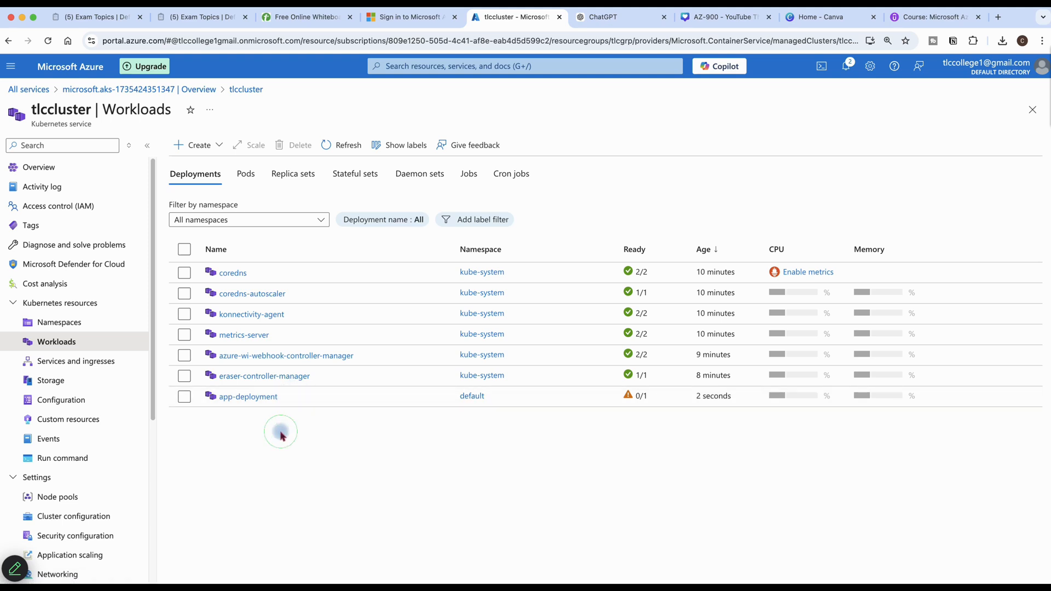
pyautogui.click(92, 366)
pyautogui.click(92, 366)
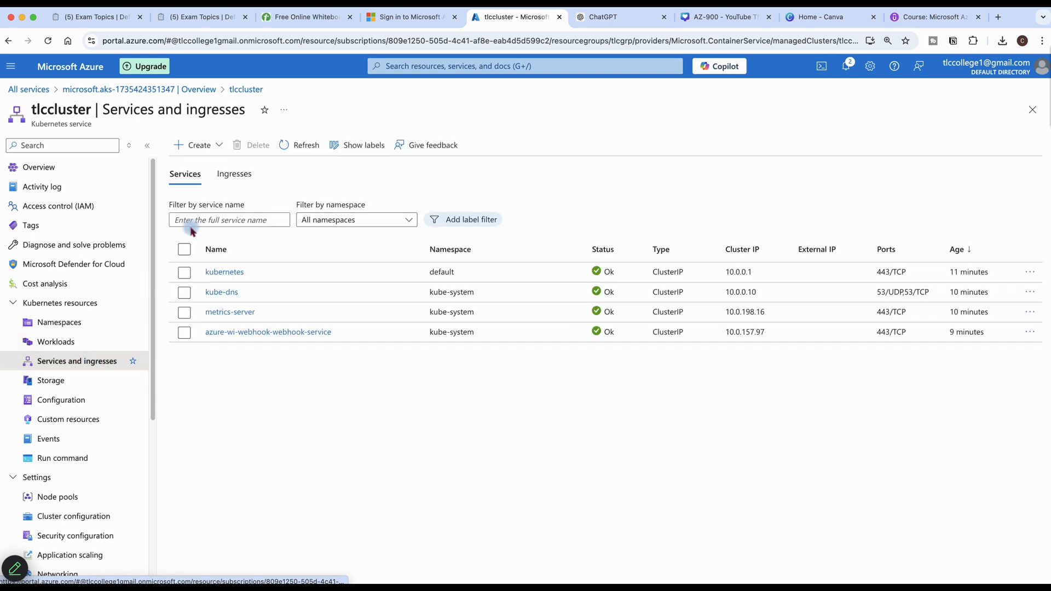
pyautogui.click(216, 145)
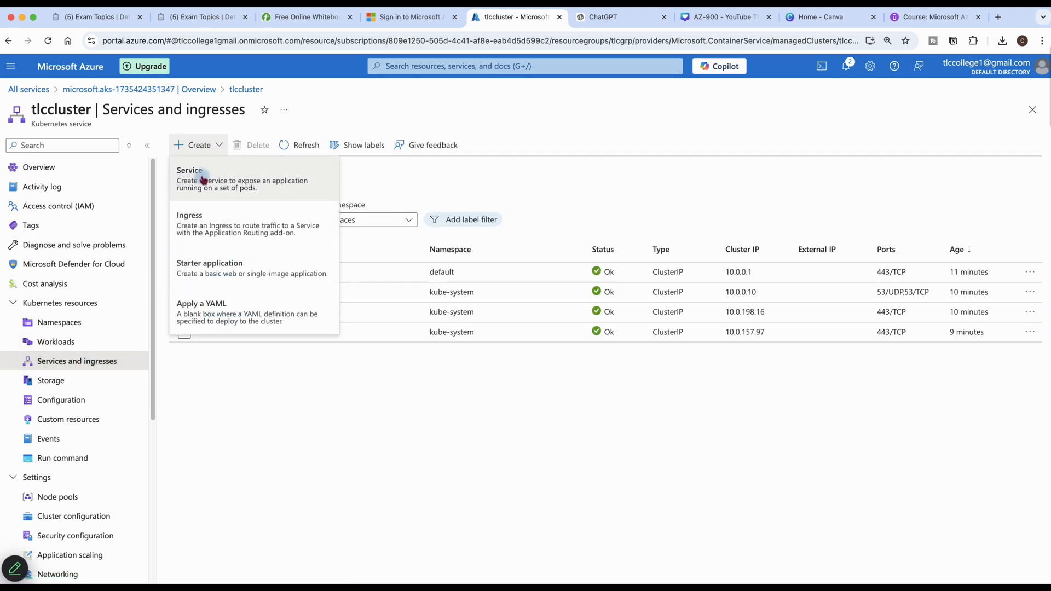
pyautogui.click(199, 301)
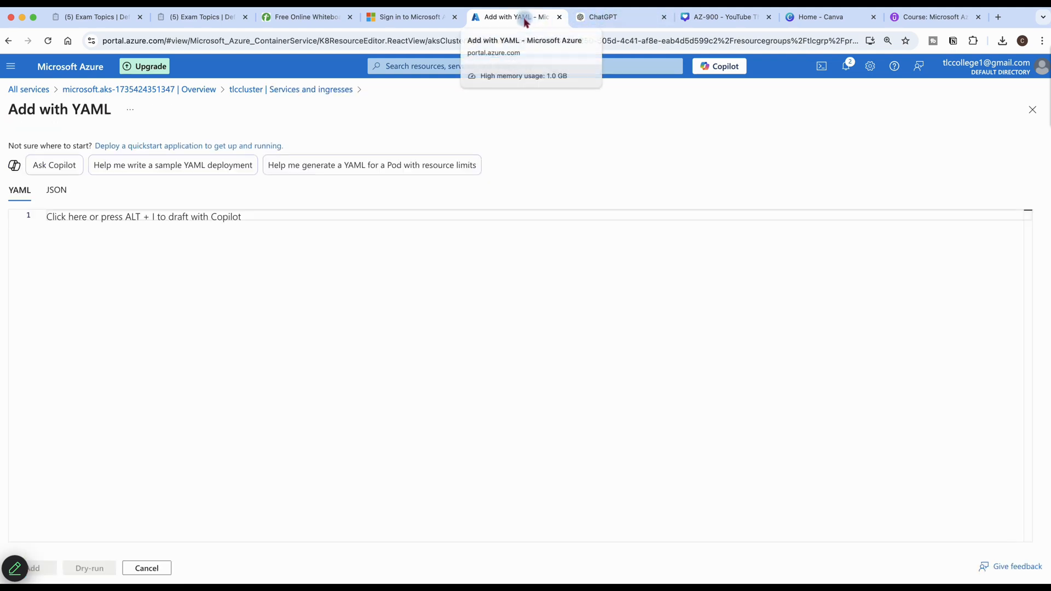
# Paste the Service YAML from ChatGPT and add the LoadBalancer app-service on port 80
pyautogui.click(607, 23)
pyautogui.scroll(-10, 537, 422)
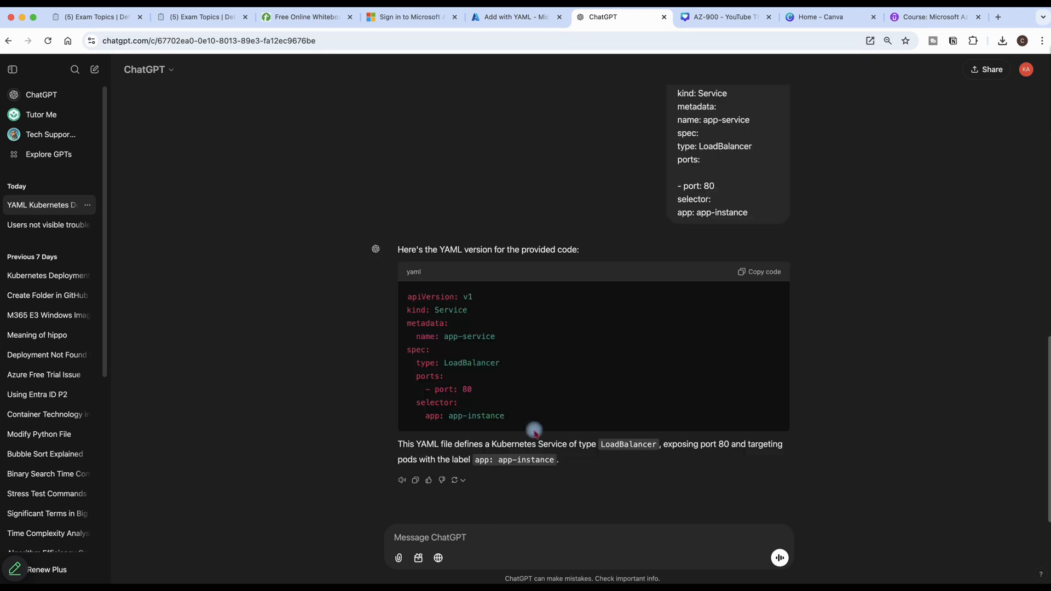
pyautogui.click(750, 273)
pyautogui.click(498, 17)
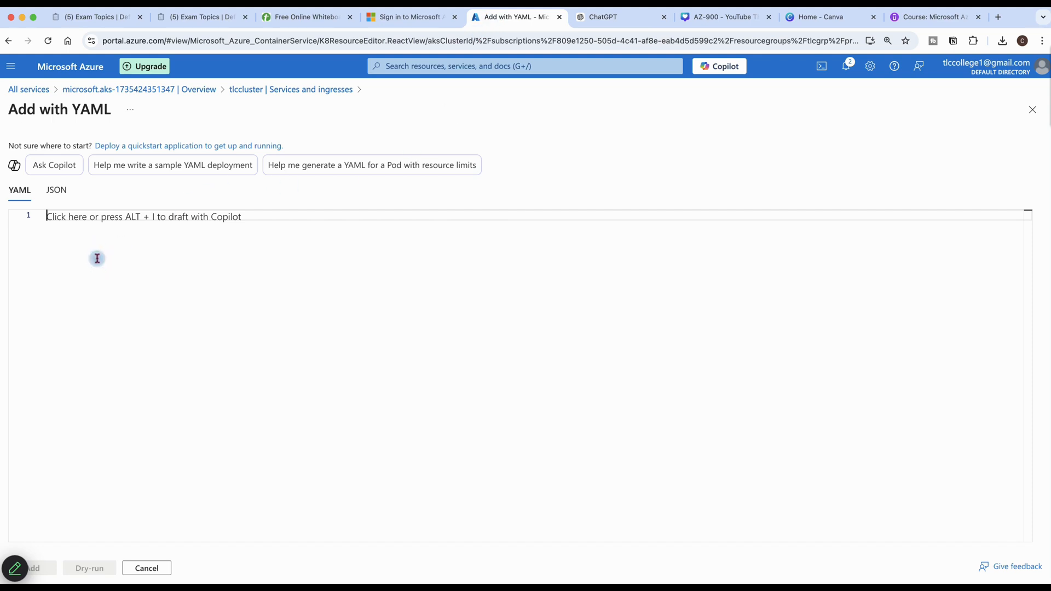
pyautogui.press('super+v')
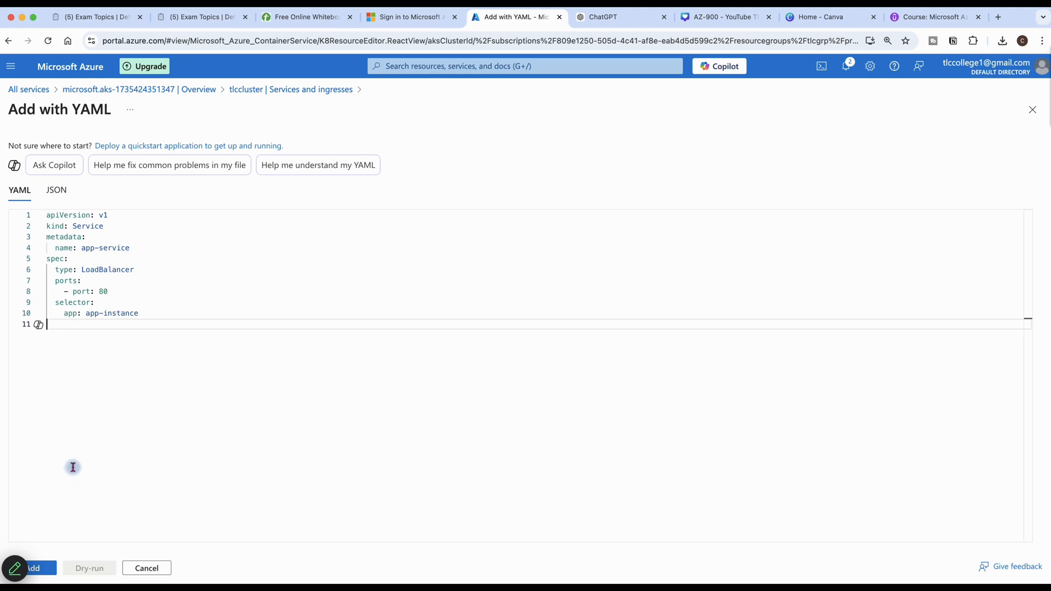
pyautogui.click(49, 568)
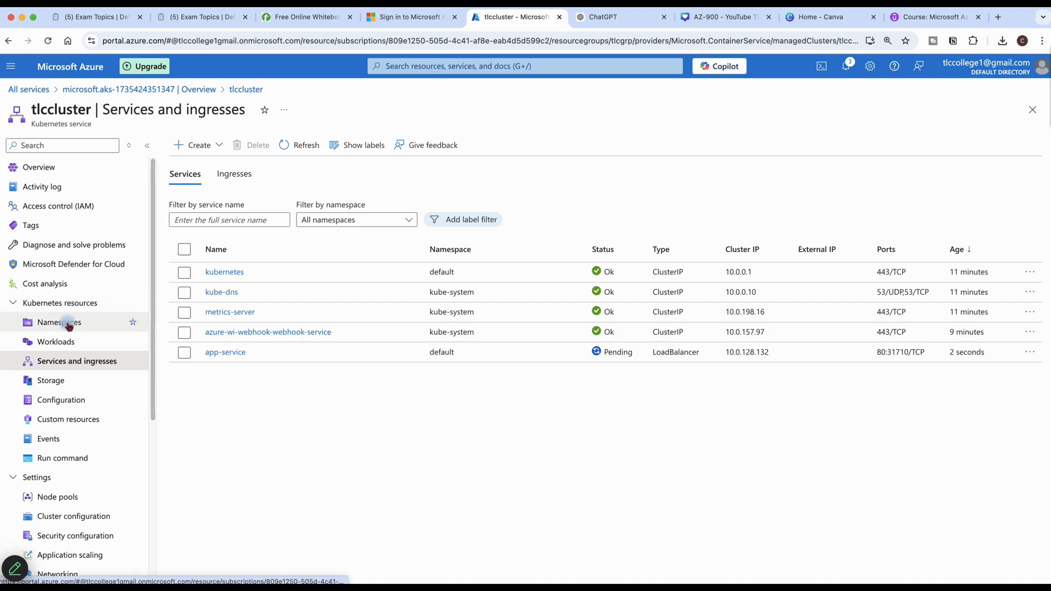
# Confirm app-deployment is 1/1 ready and refresh services until app-service gets external IP 85.210.60.119
pyautogui.click(59, 342)
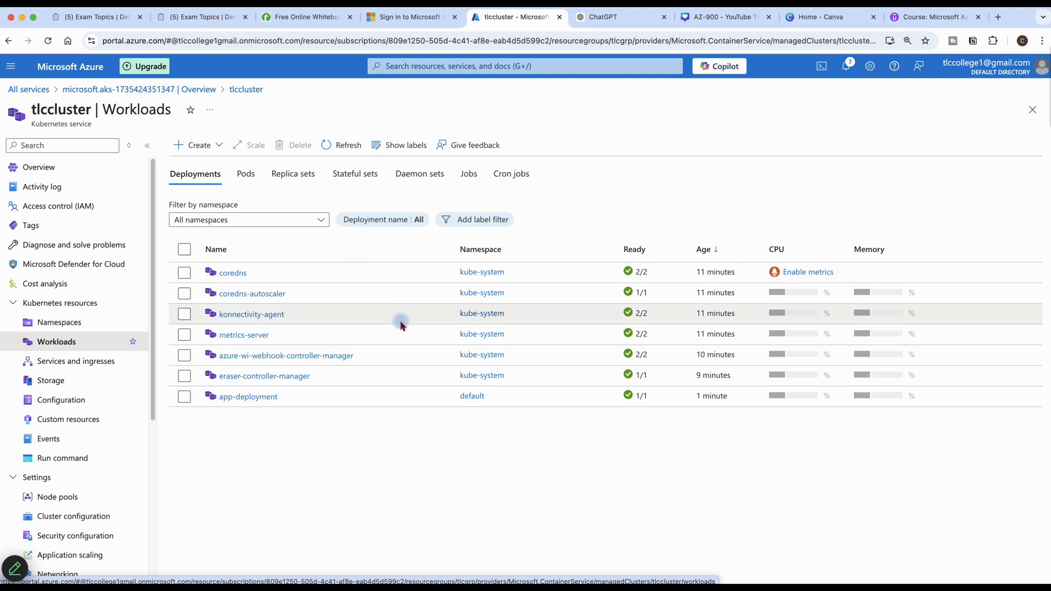
pyautogui.click(64, 366)
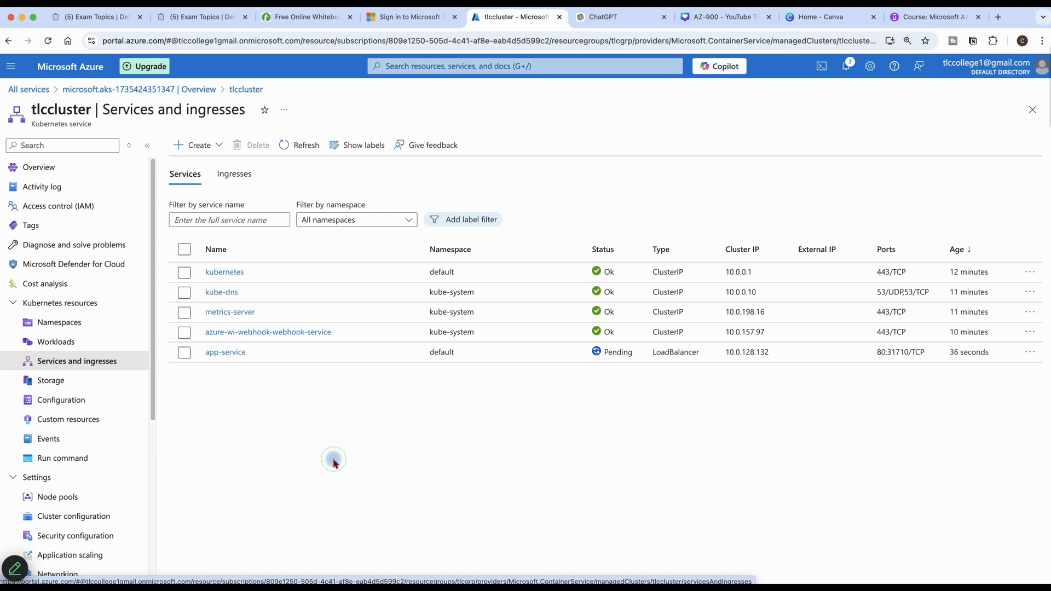
pyautogui.click(310, 145)
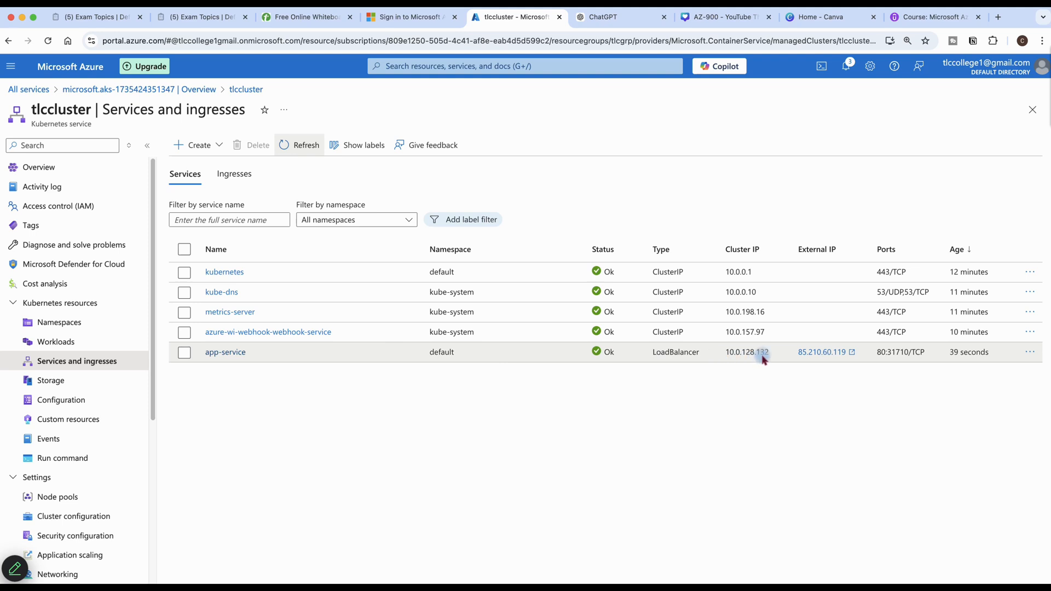
# Open external IP 85.210.60.119 and continue past the warning to the Welcome to nginx! page
pyautogui.click(846, 356)
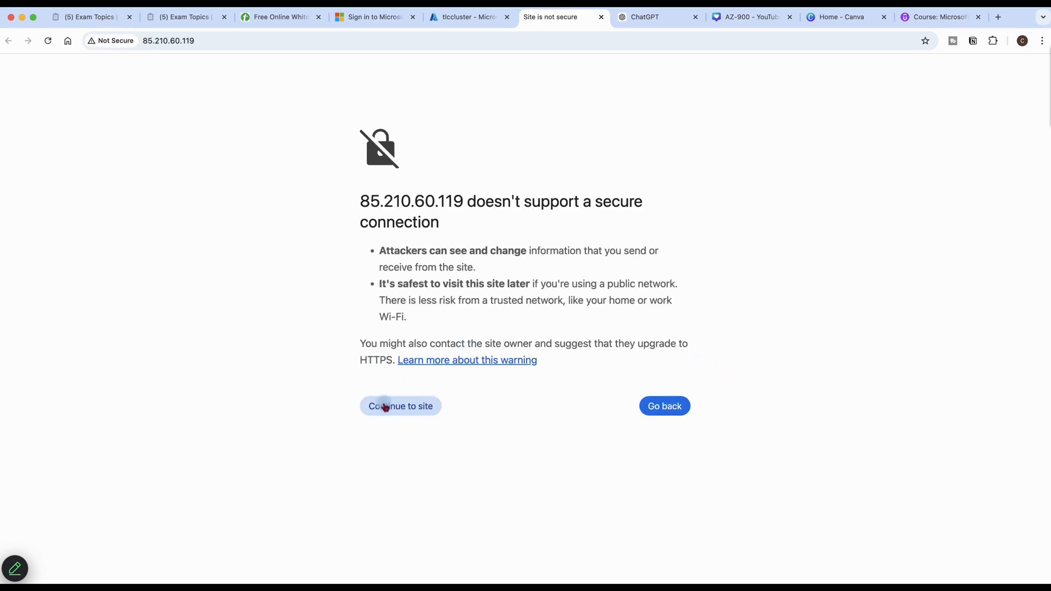
pyautogui.click(386, 406)
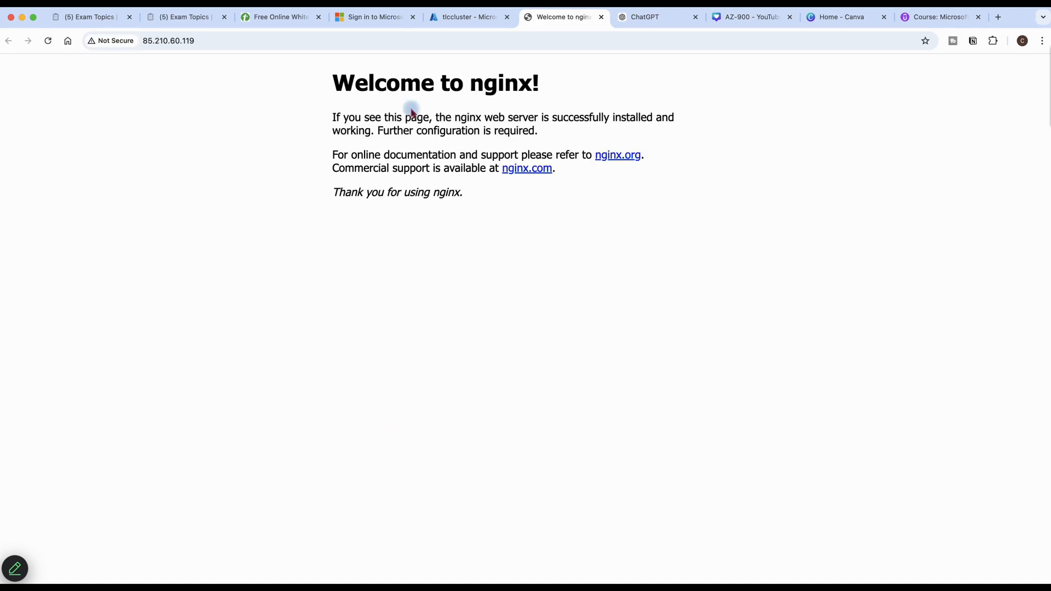